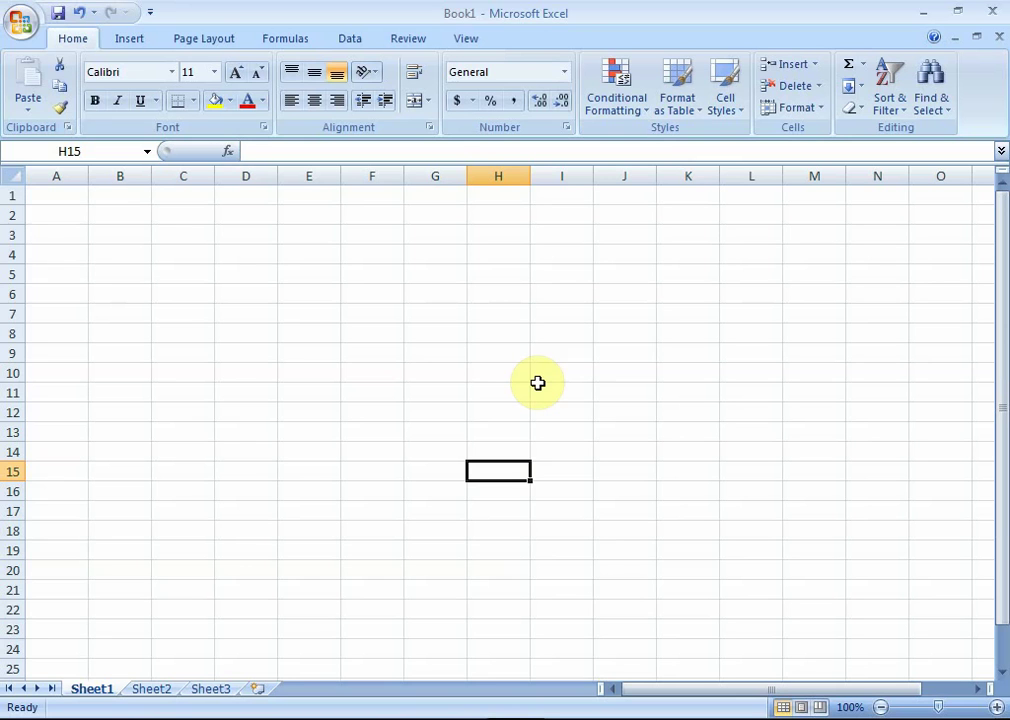
Enter the labels "Sumifs" in H15 and "countifs" in H16.
text(Sumif)
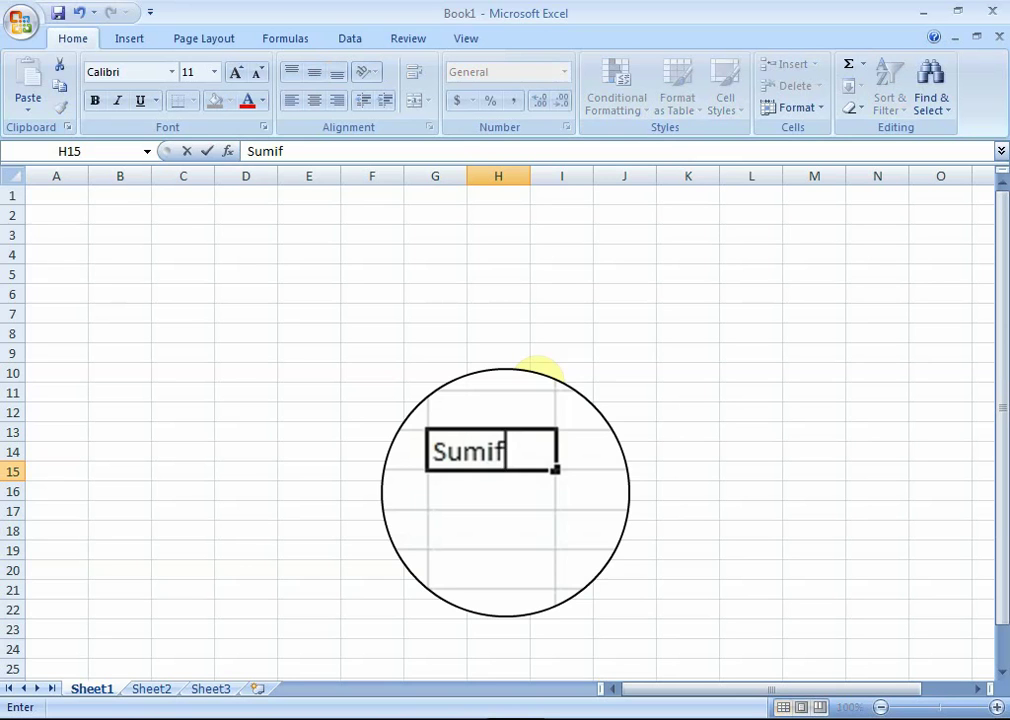
text(s)
key(Return)
text(countifs)
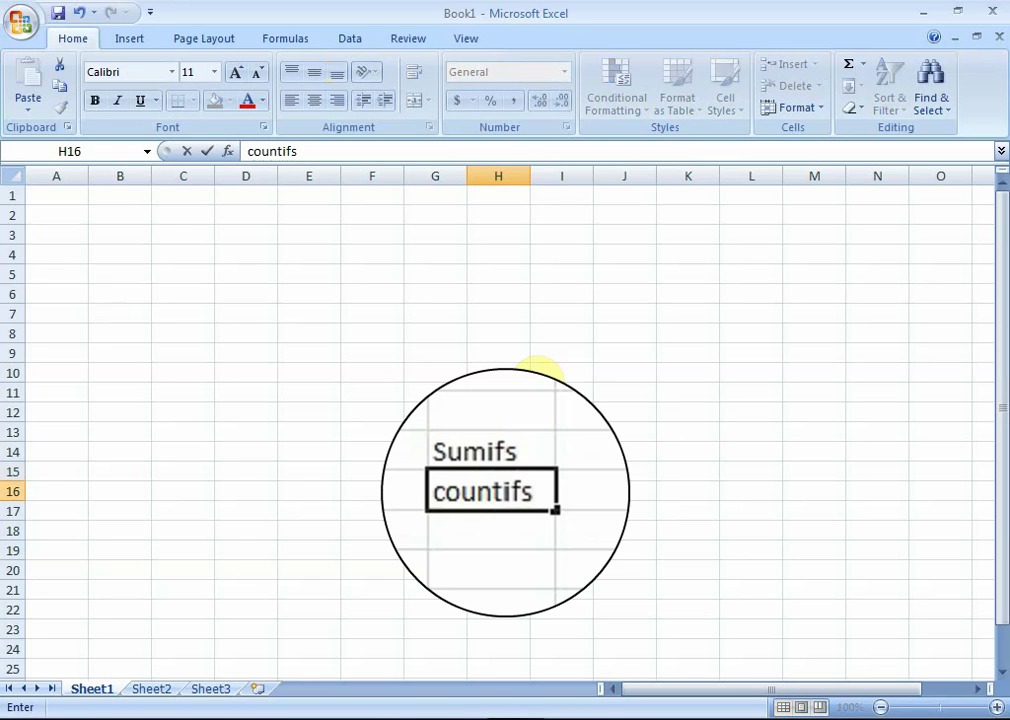
key(Return)
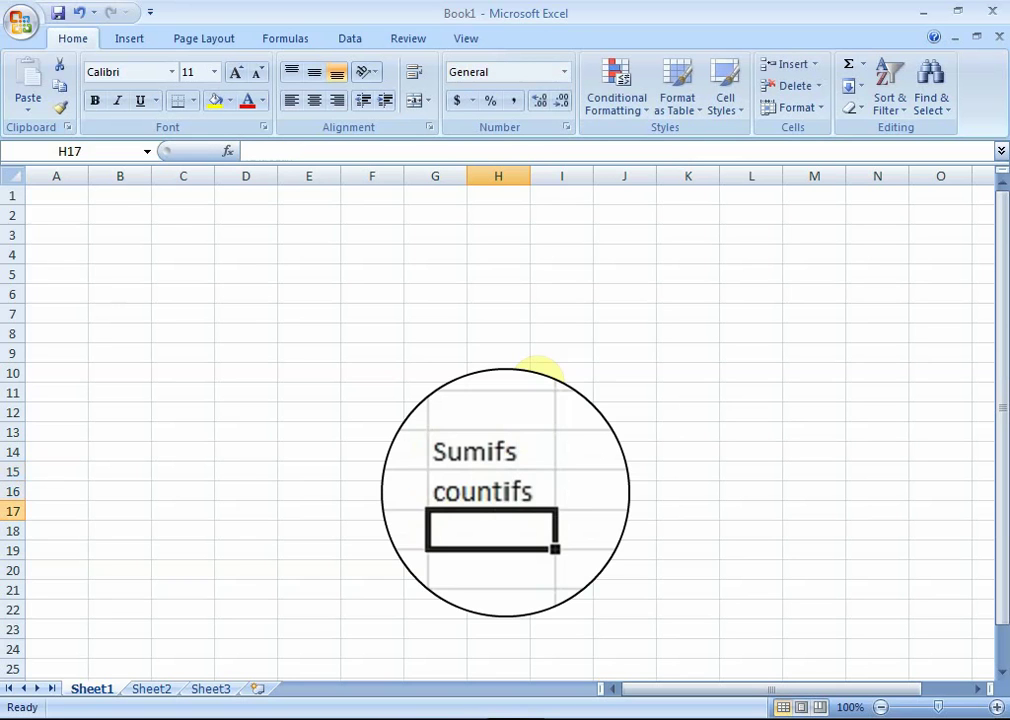
Fill F20 through F26 with the numbers 14, 15, 15, 17, 18, 18 and 18.
scroll(541, 552, down, 1)
scroll(541, 552, down, 2)
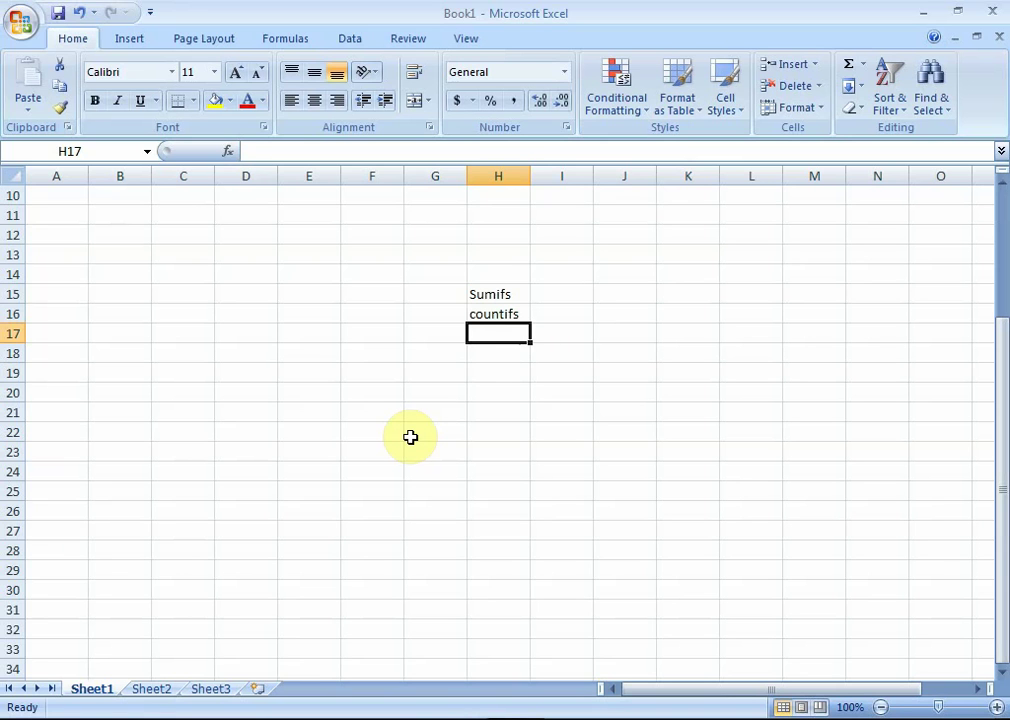
key(Down)
key(Down)
key(Down)
key(Left)
key(Left)
key(Left)
key(Right)
text(14)
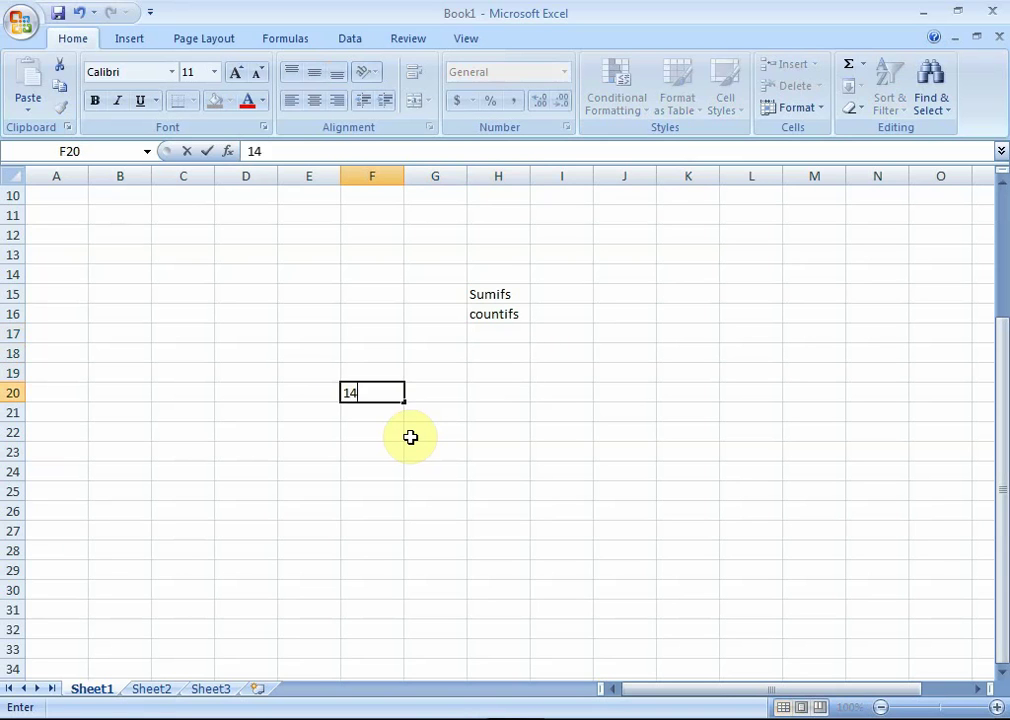
key(Return)
text(15)
key(Return)
text(15)
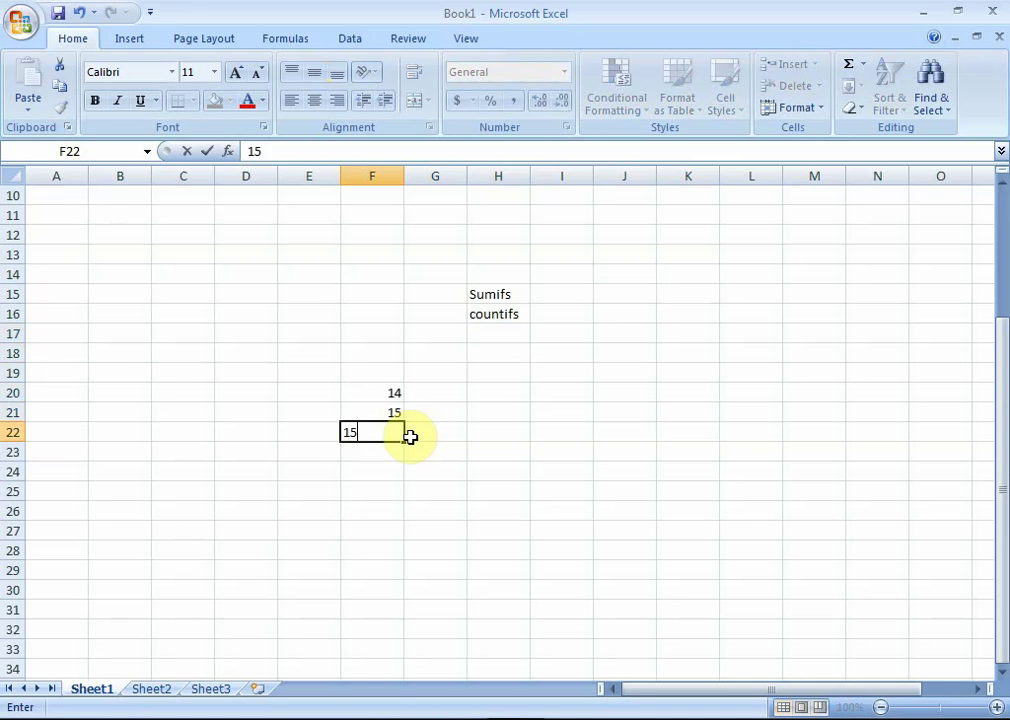
key(Return)
text(17)
key(Return)
text(18)
key(Return)
text(18)
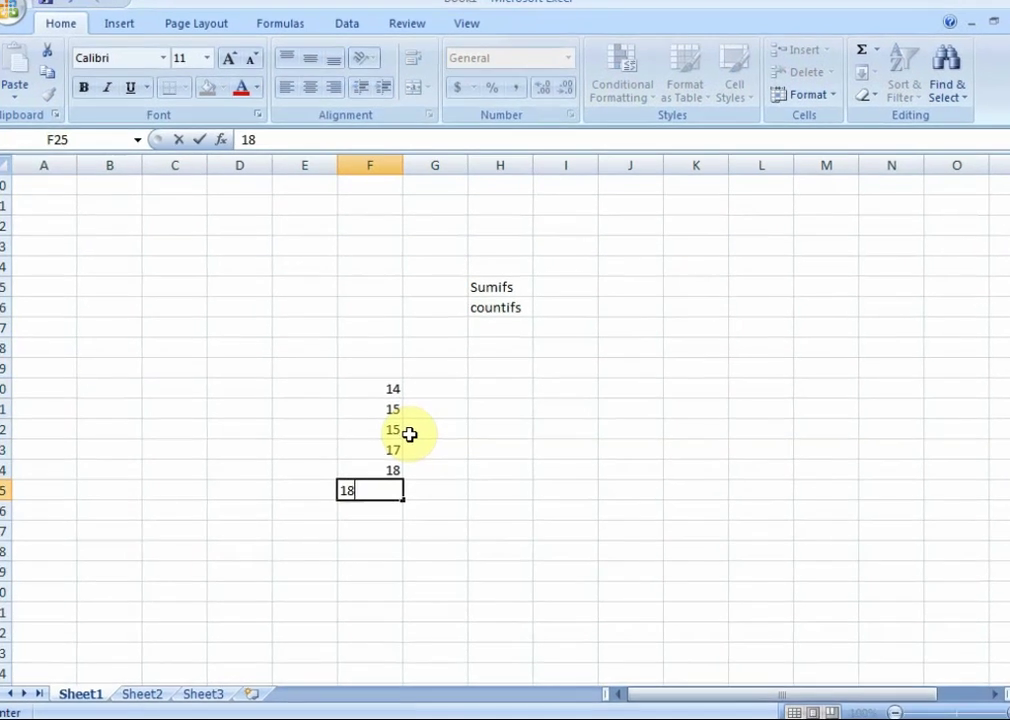
key(Return)
text(18)
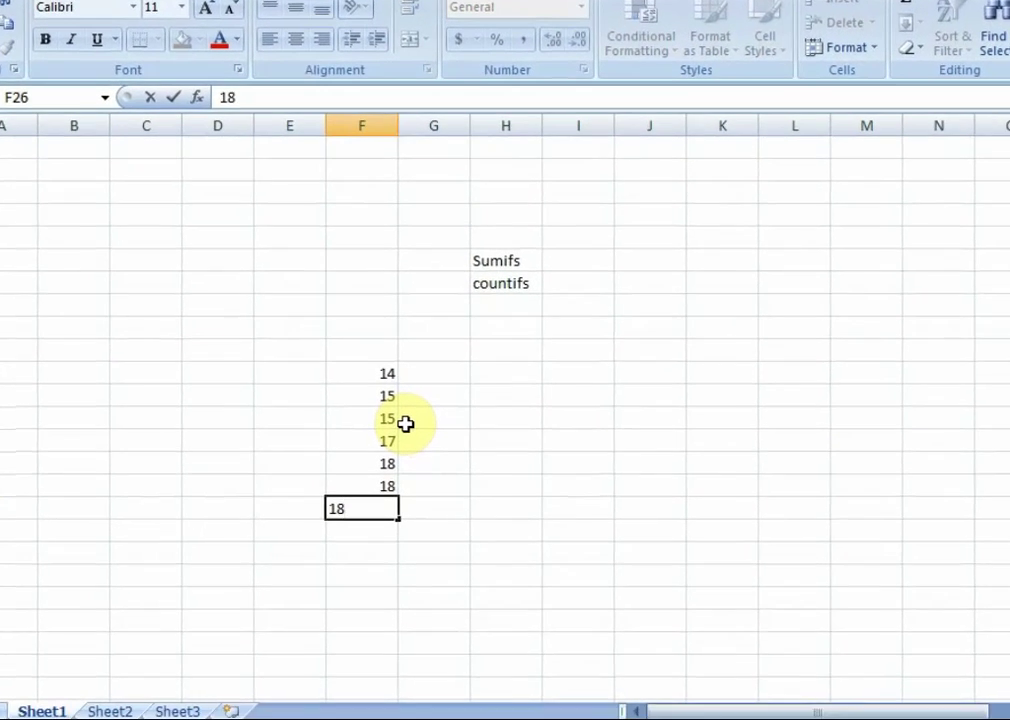
key(Return)
Total the numbers in F27 with the formula =SUM(F20:F26).
text(=s)
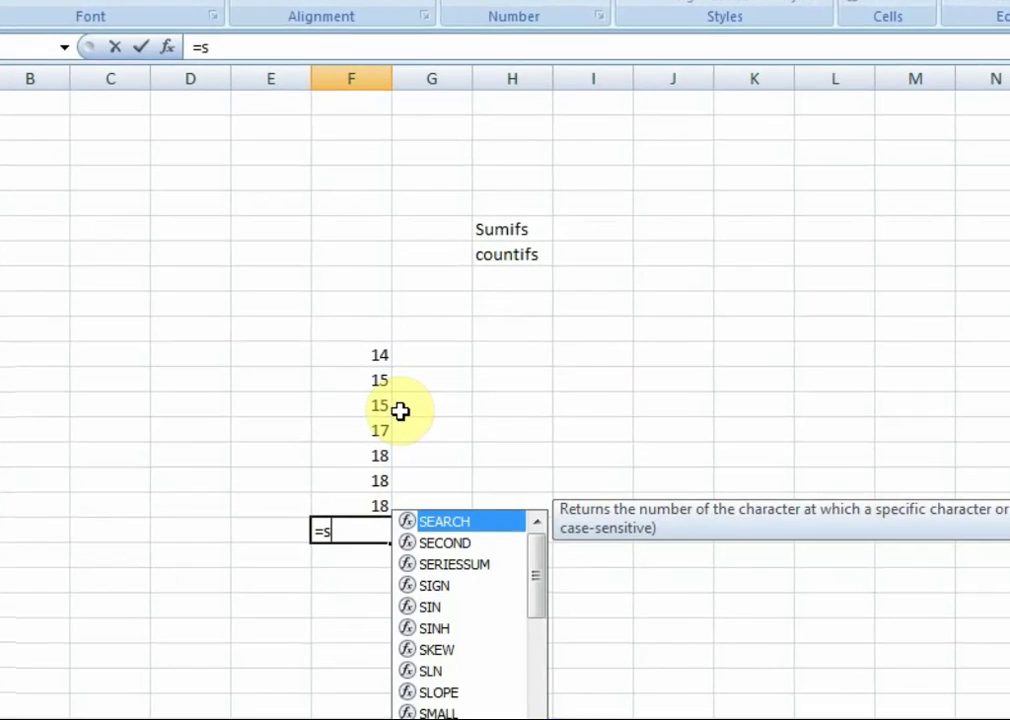
text(um)
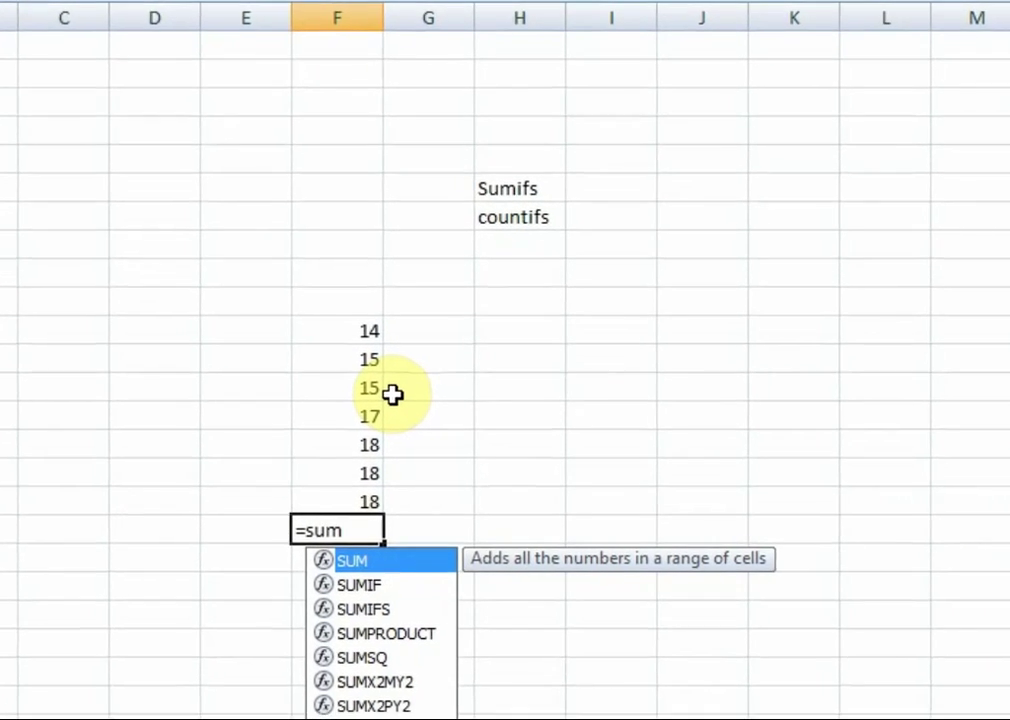
text(()
key(Up)
key(Up)
key(Up)
key(Up)
key(Up)
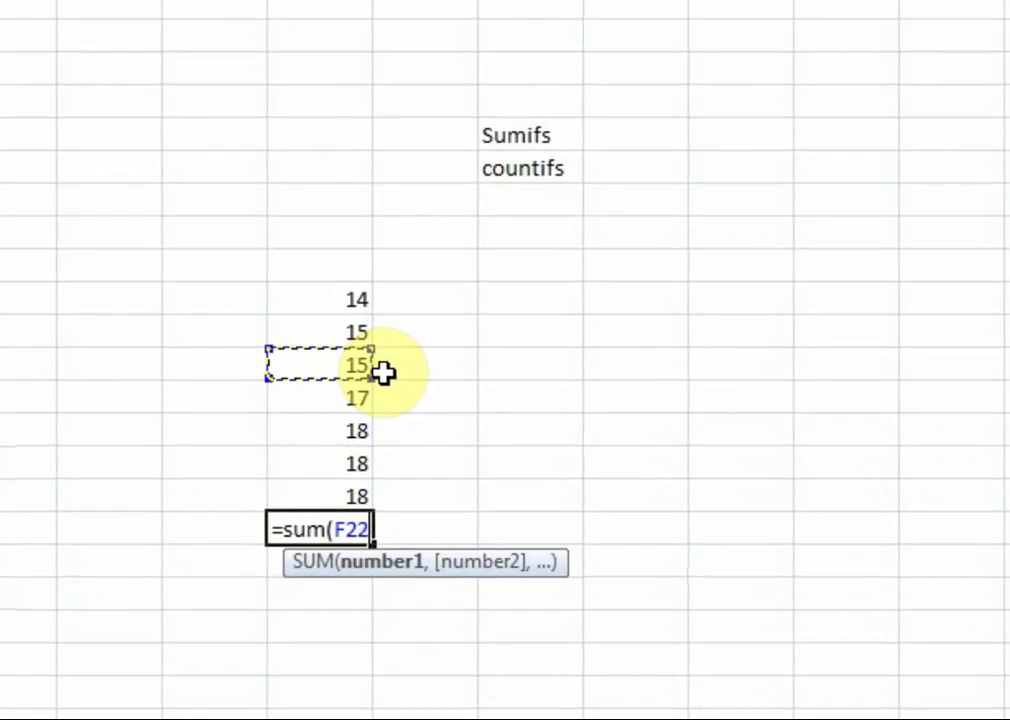
key(Up)
key(Up)
key(shift+Down)
key(shift+Down)
key(shift+Down)
key(shift+Down)
key(shift+Down)
key(shift+Down)
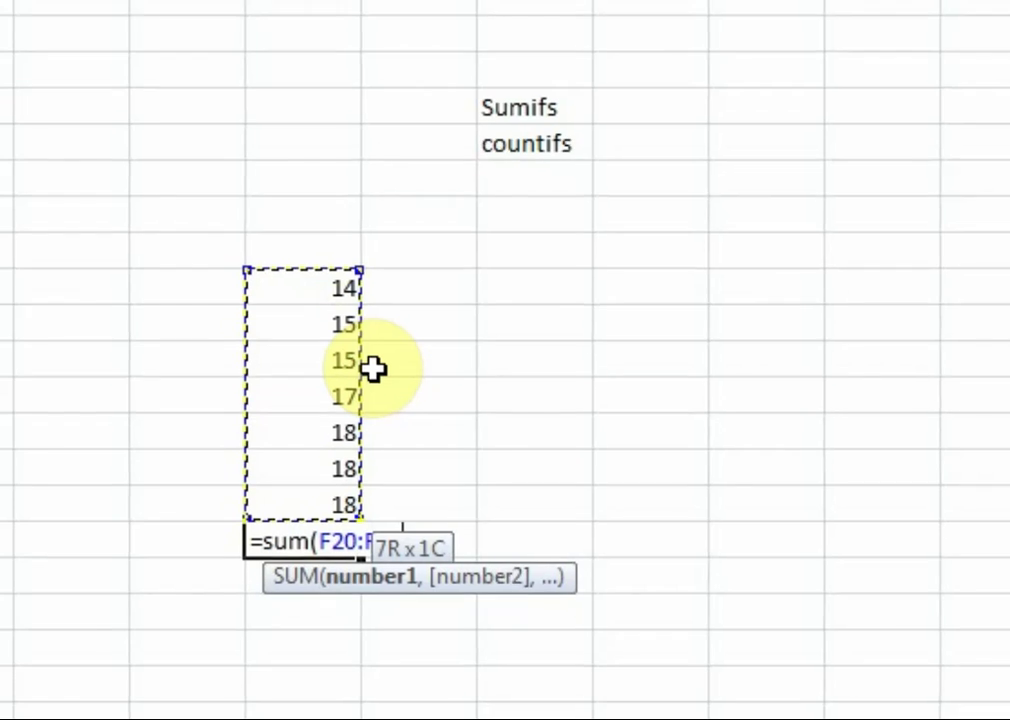
text())
key(Return)
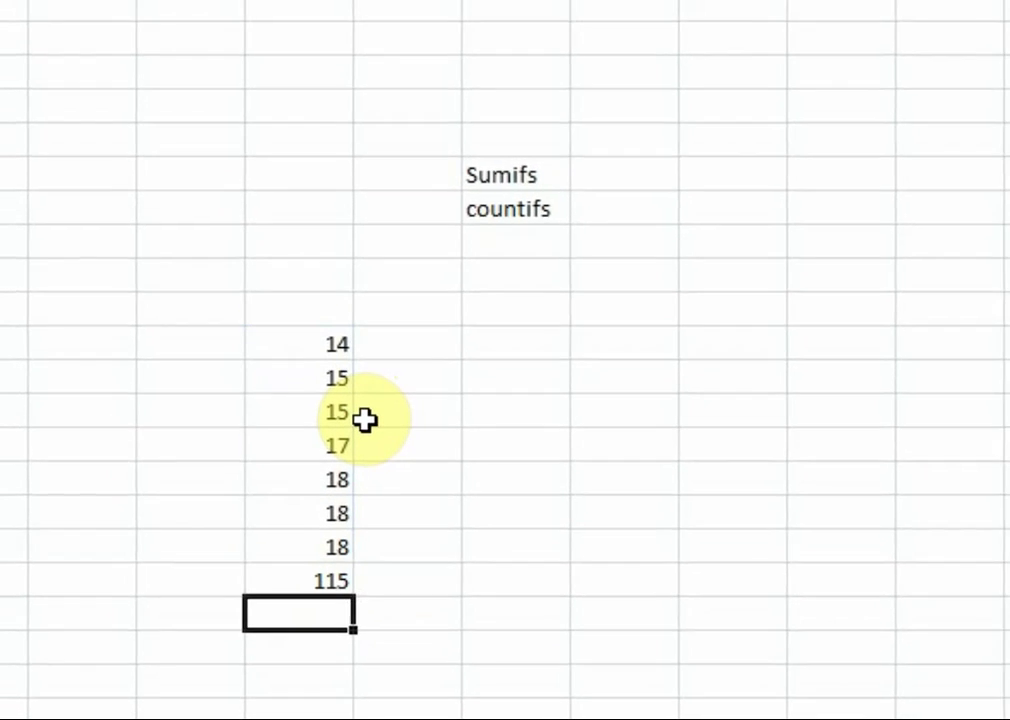
Examine the SUM formula in F27 against the first and last cells of its range.
key(Up)
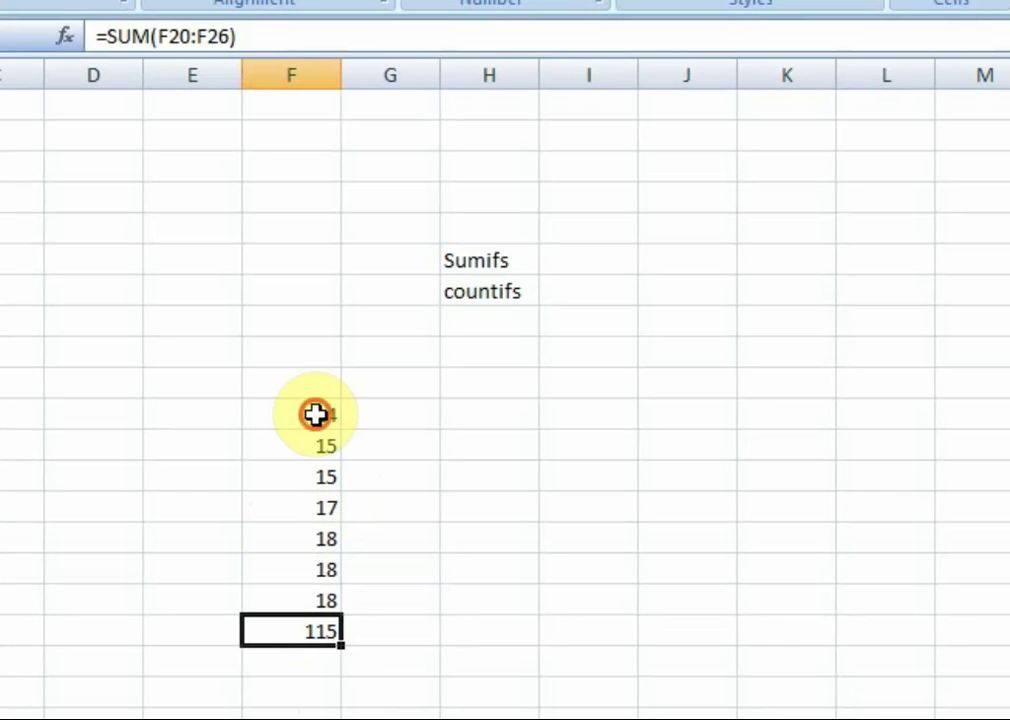
click(315, 414)
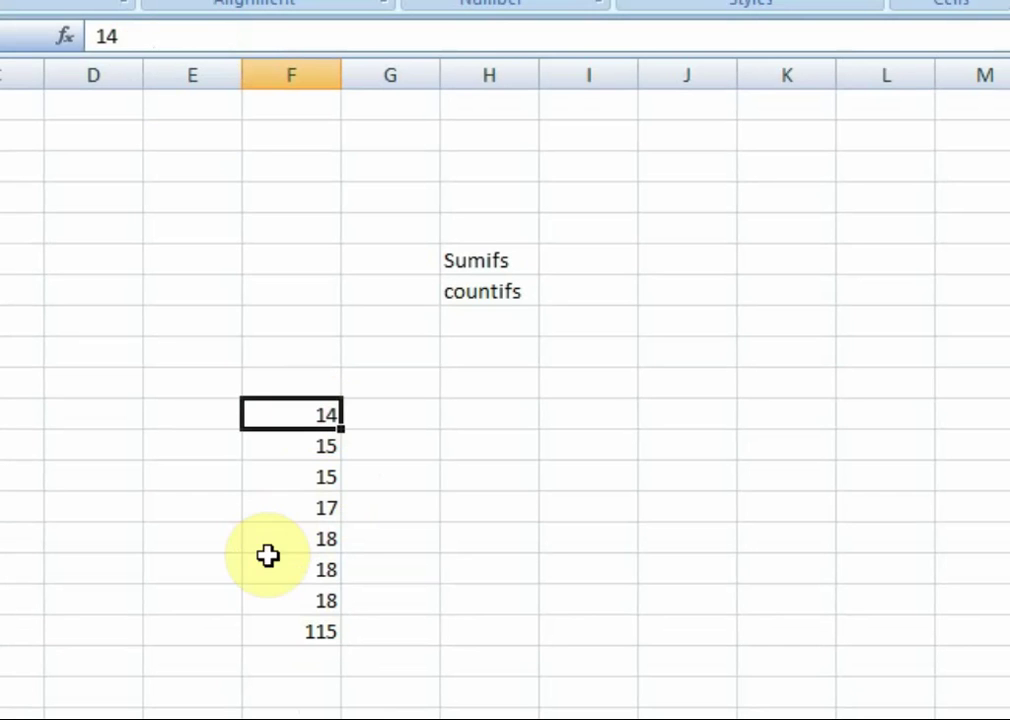
click(310, 599)
click(302, 415)
click(298, 633)
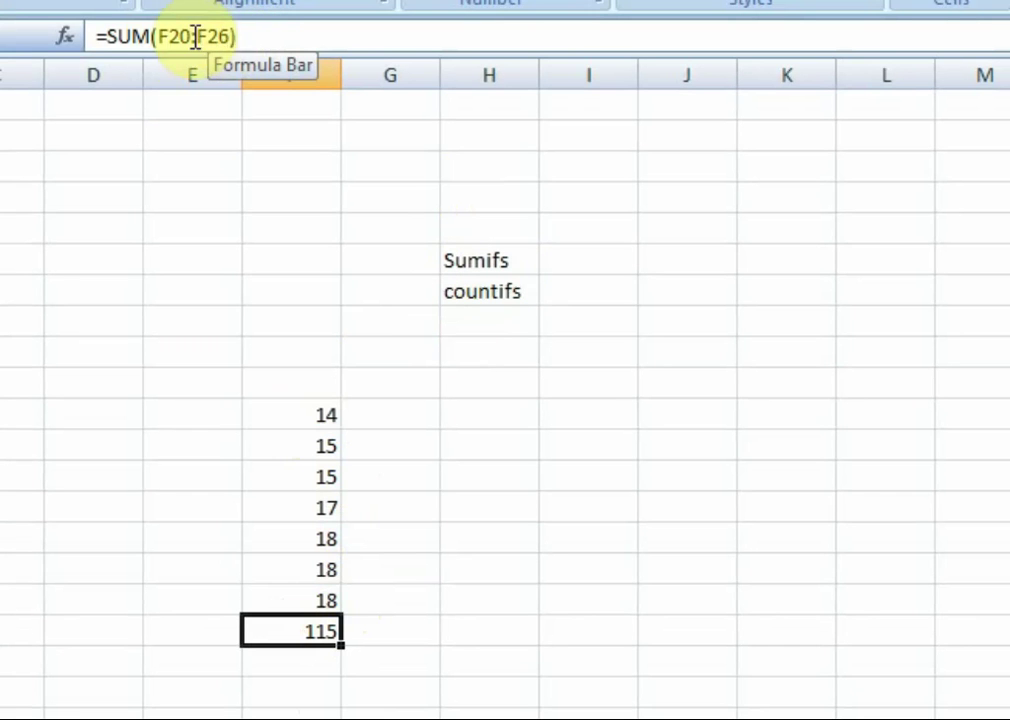
Enter the heading "check" in G19, above the column beside the numbers.
click(390, 378)
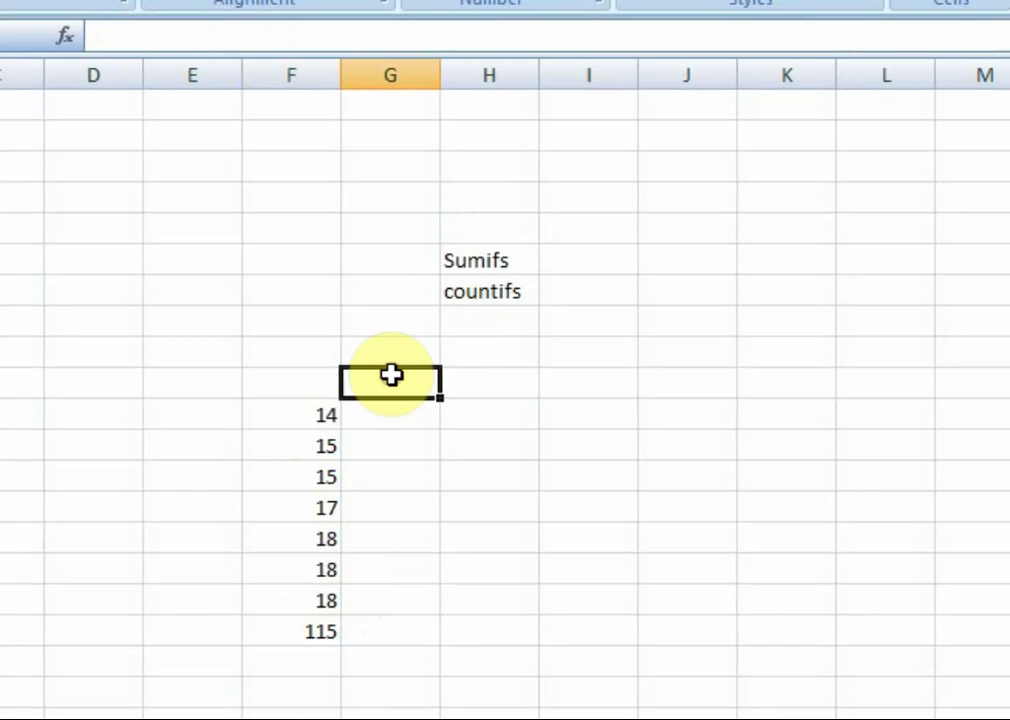
text(check)
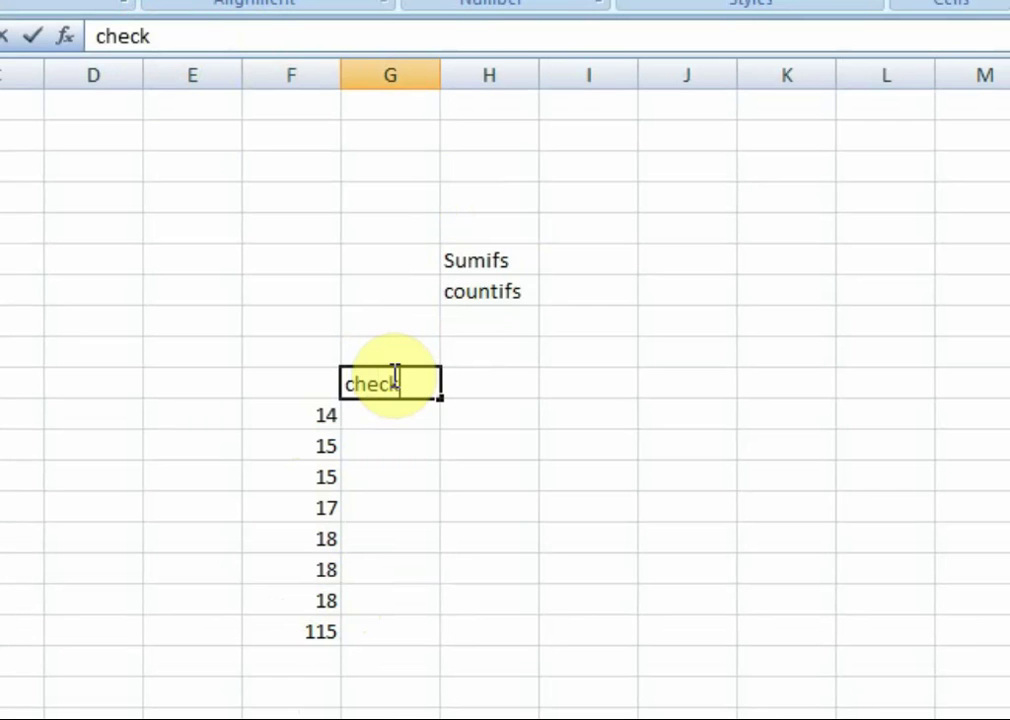
key(Return)
Mark the values 14 and 17 by entering "ok" in G20 and G23.
key(Down)
key(Down)
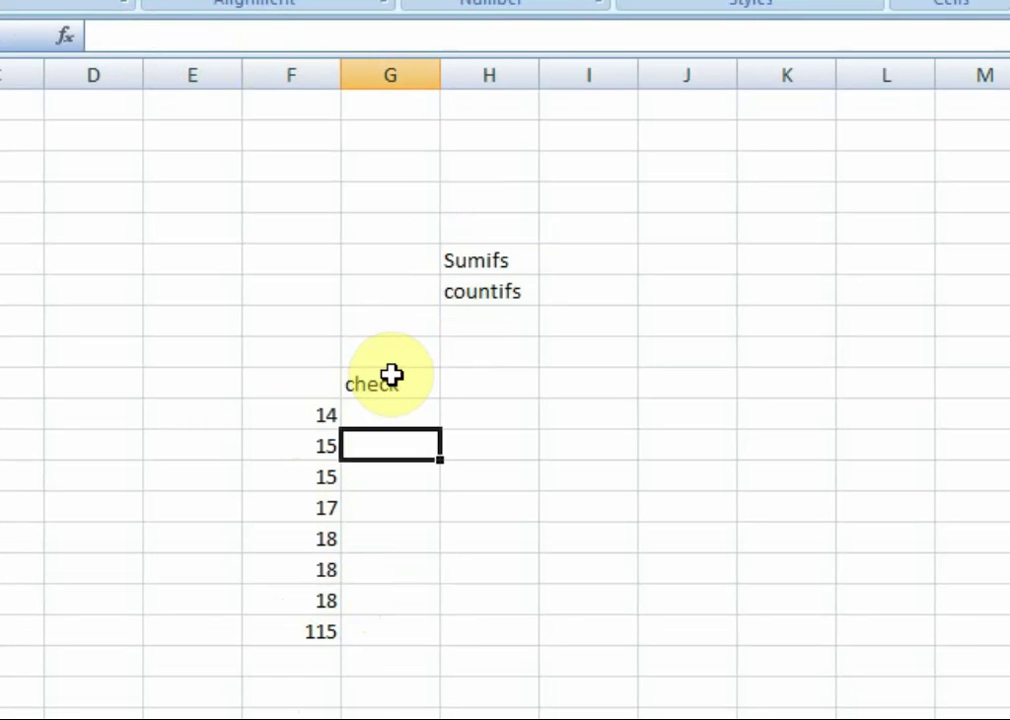
key(Up)
key(Up)
key(Down)
key(Up)
text(ok)
key(Return)
key(Down)
key(Down)
text(ok)
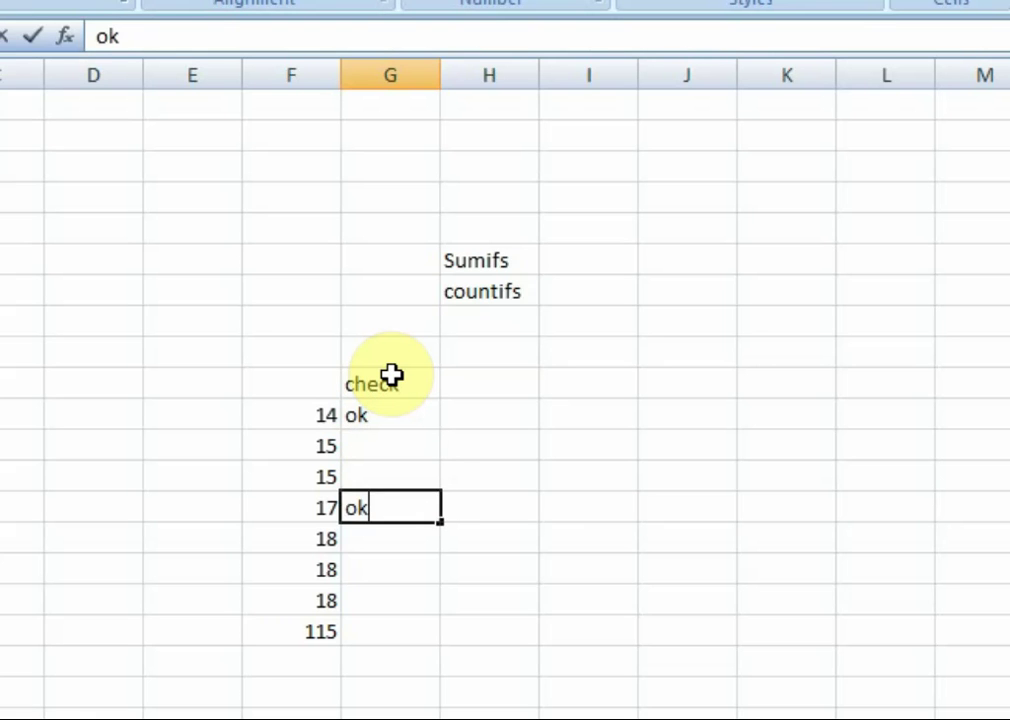
key(Return)
Replace the total in F27 with =SUMIF(G20:G26,"ok",F20:F26) so only numbers marked "ok" are added.
key(Left)
key(Down)
key(Down)
key(Down)
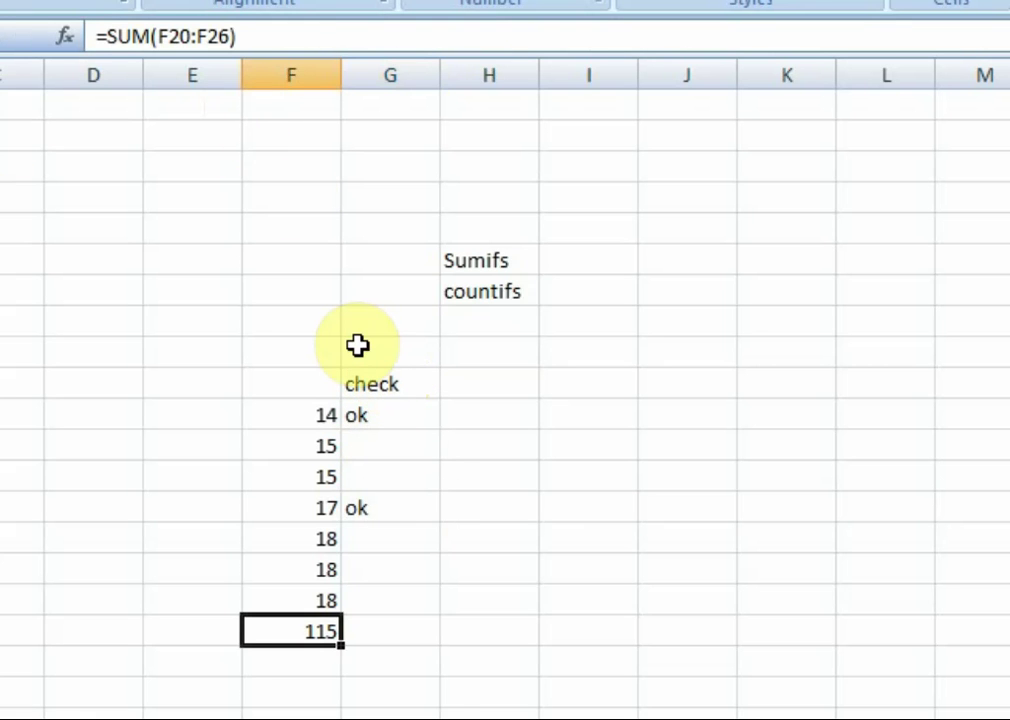
text(=sumif)
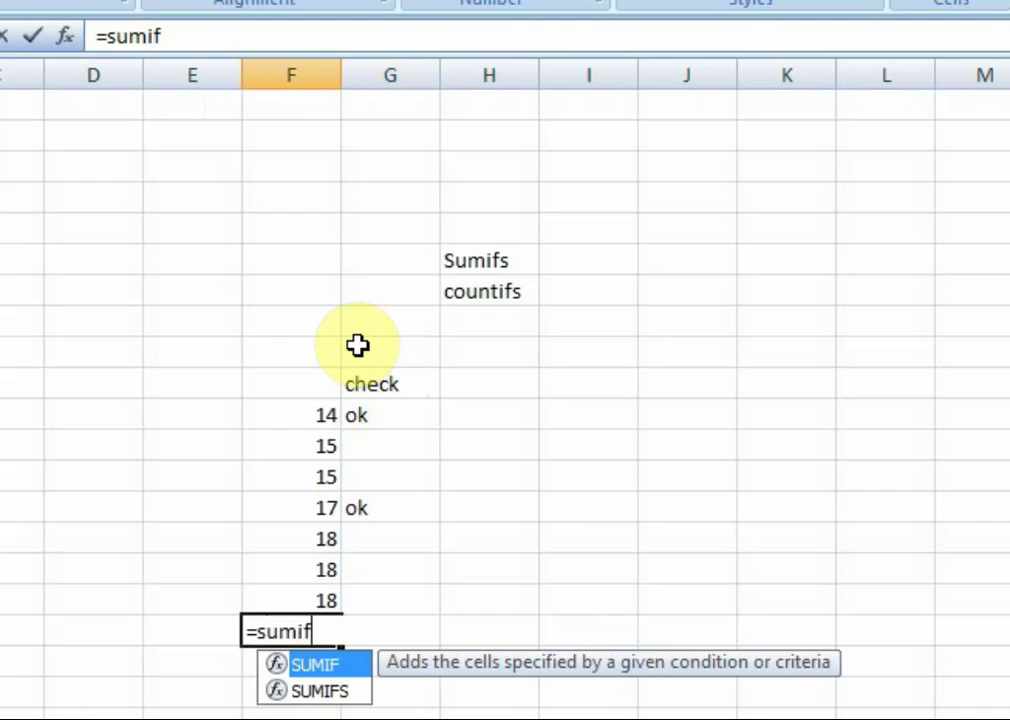
text(()
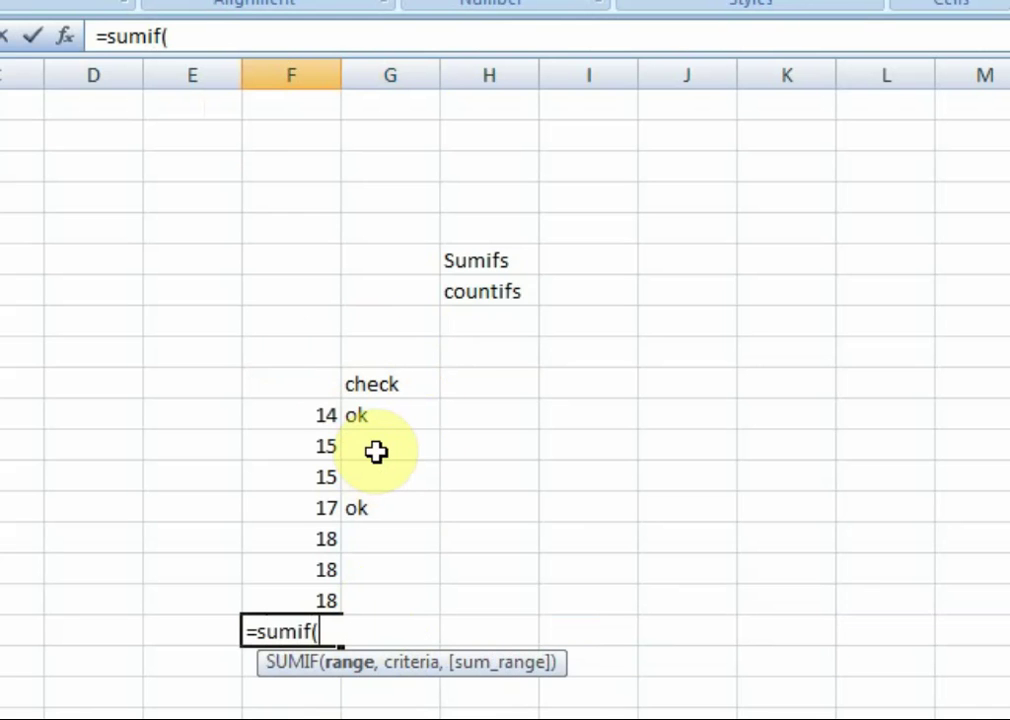
drag(388, 424, 381, 608)
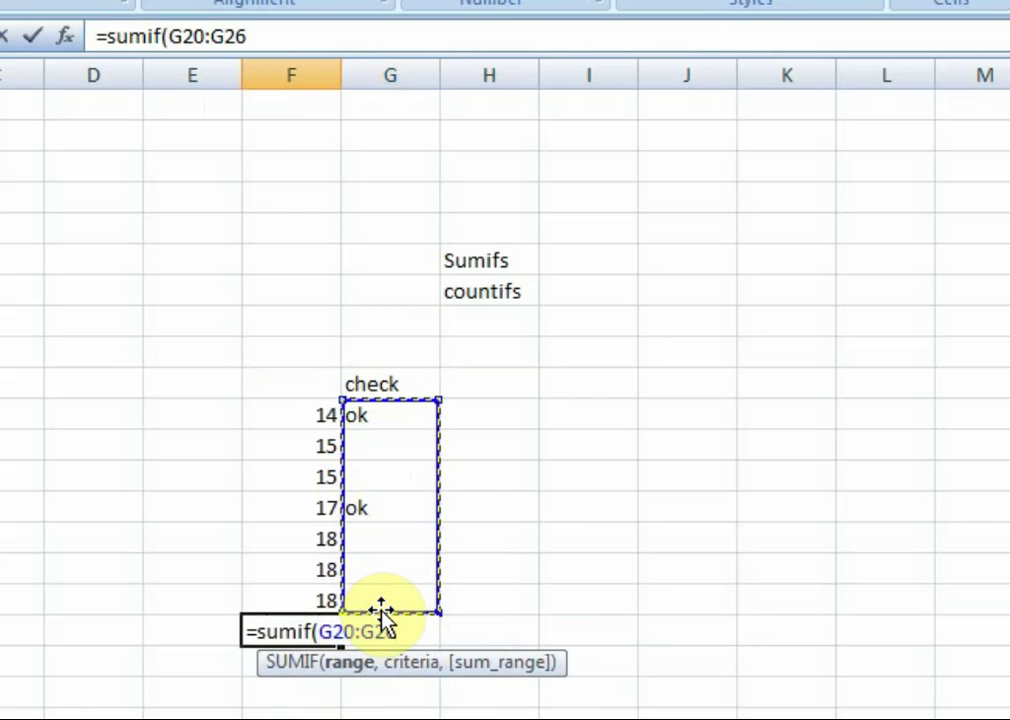
text(,")
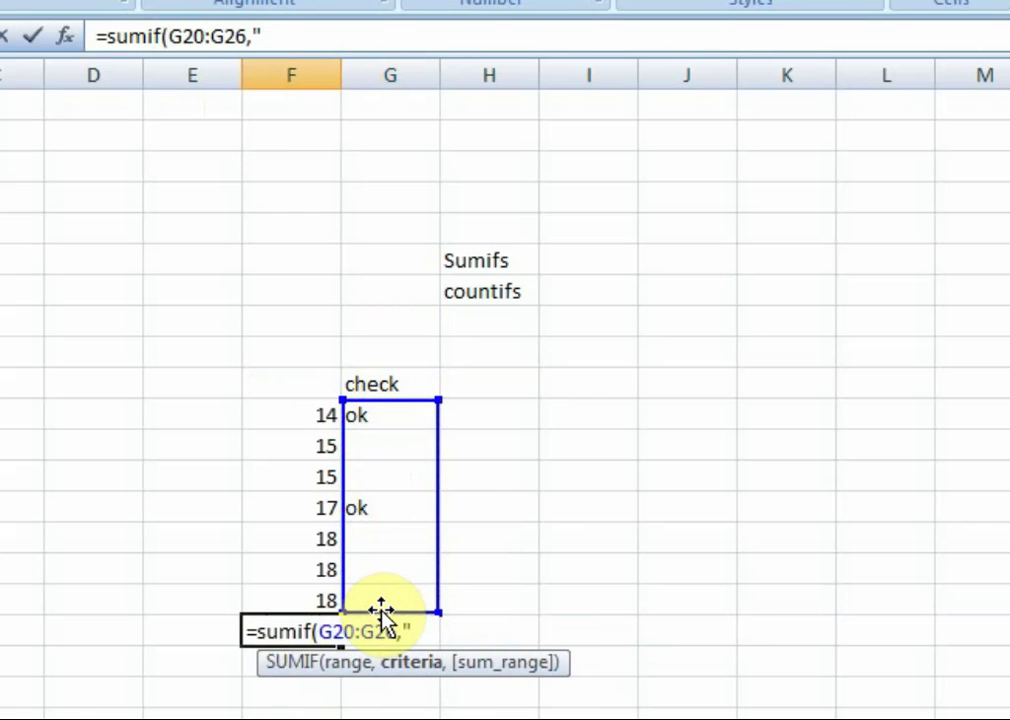
text(ok",)
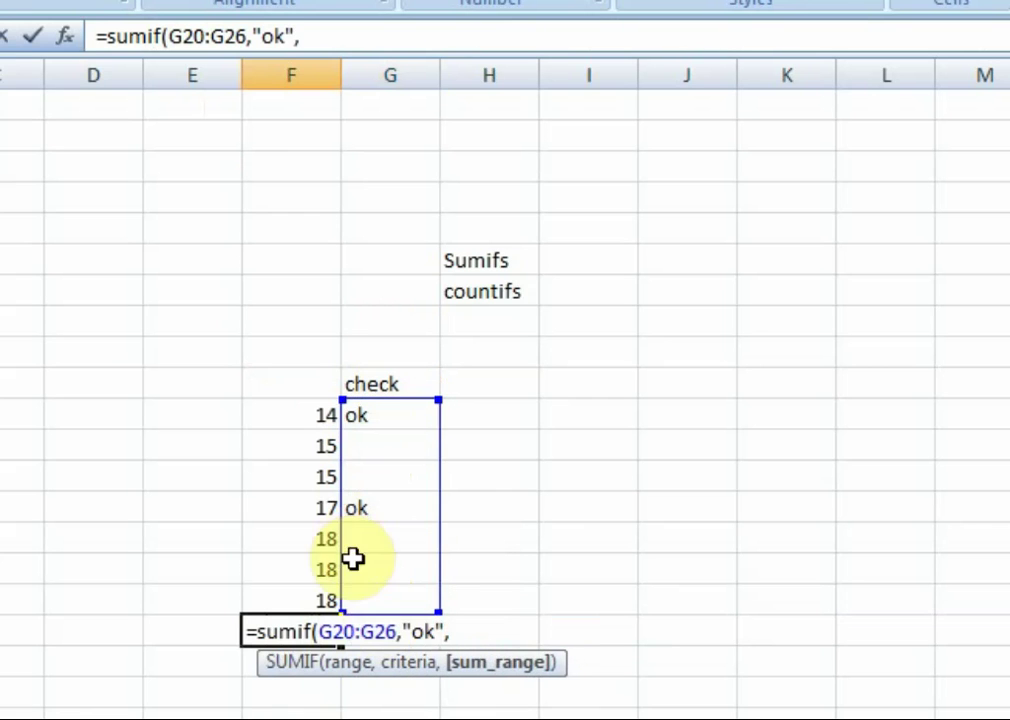
drag(338, 415, 311, 605)
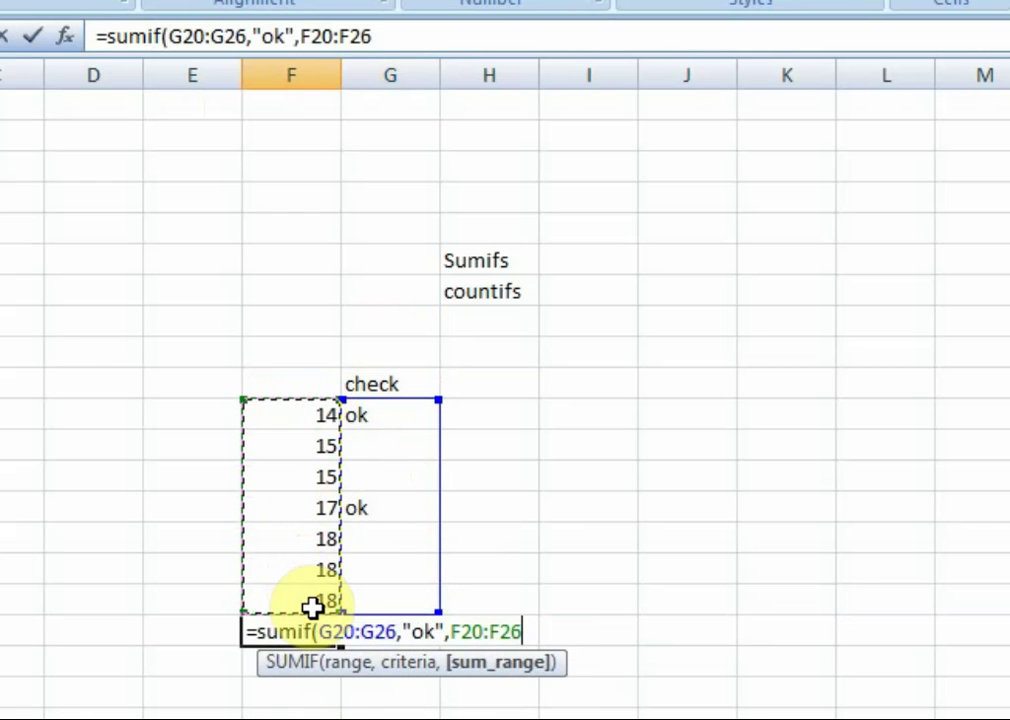
text())
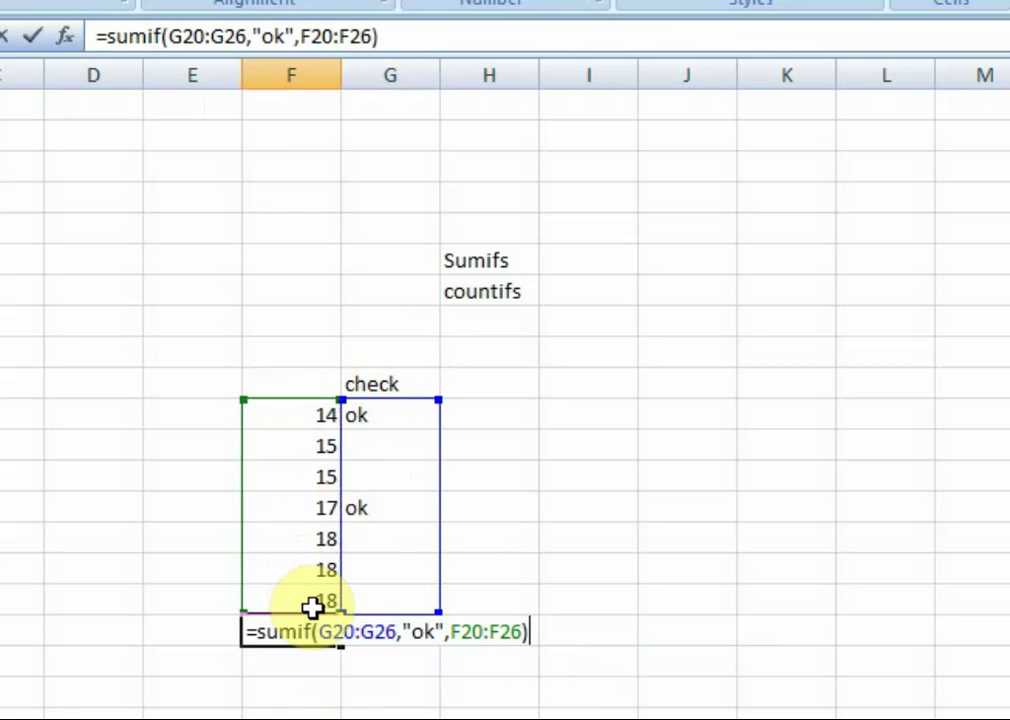
key(Return)
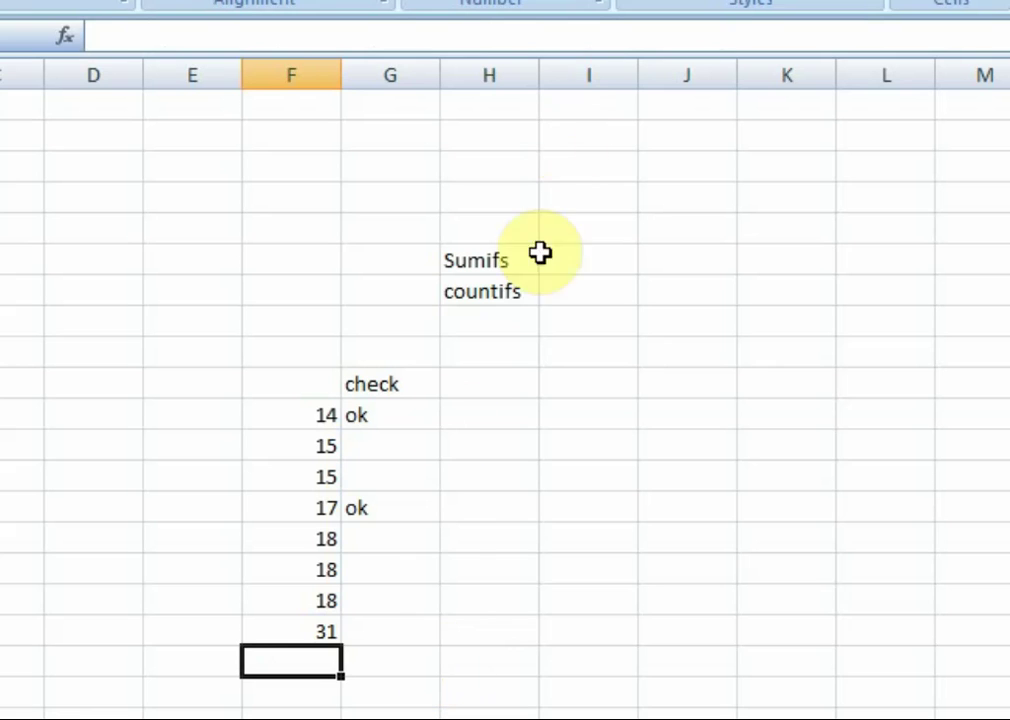
Clear the "ok" marks from G23 and G20.
click(408, 499)
key(Delete)
key(Up)
key(Up)
key(Up)
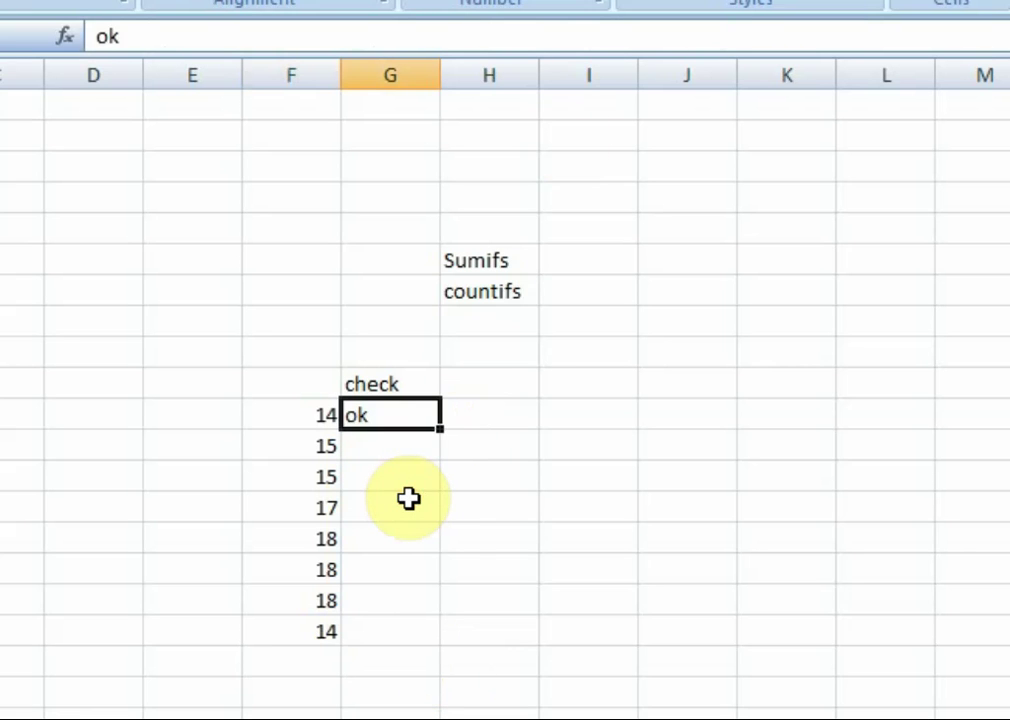
key(Delete)
Check the SUMIF total in F27 with the check column empty.
key(Down)
key(Down)
key(Down)
key(Down)
key(Down)
key(Down)
key(Down)
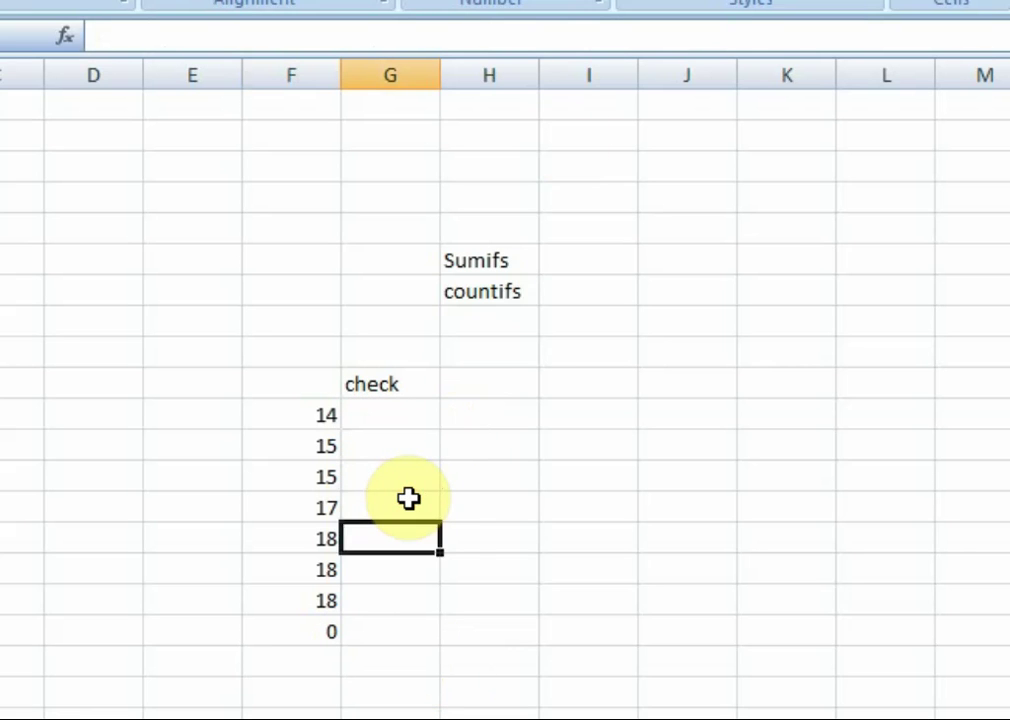
key(Left)
Enter "ok" in G21, G24 and G25 of the check column.
key(Right)
key(Up)
key(Up)
key(Up)
key(Up)
key(Up)
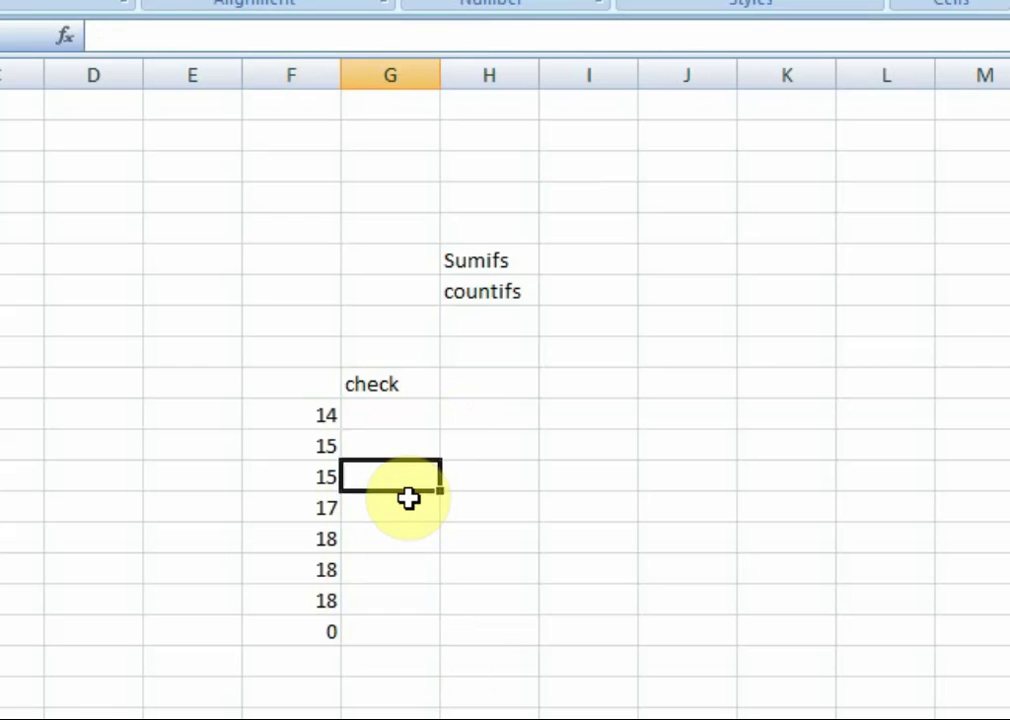
key(Up)
key(Up)
key(Down)
text(ok)
key(Return)
key(Down)
key(Down)
text(ok)
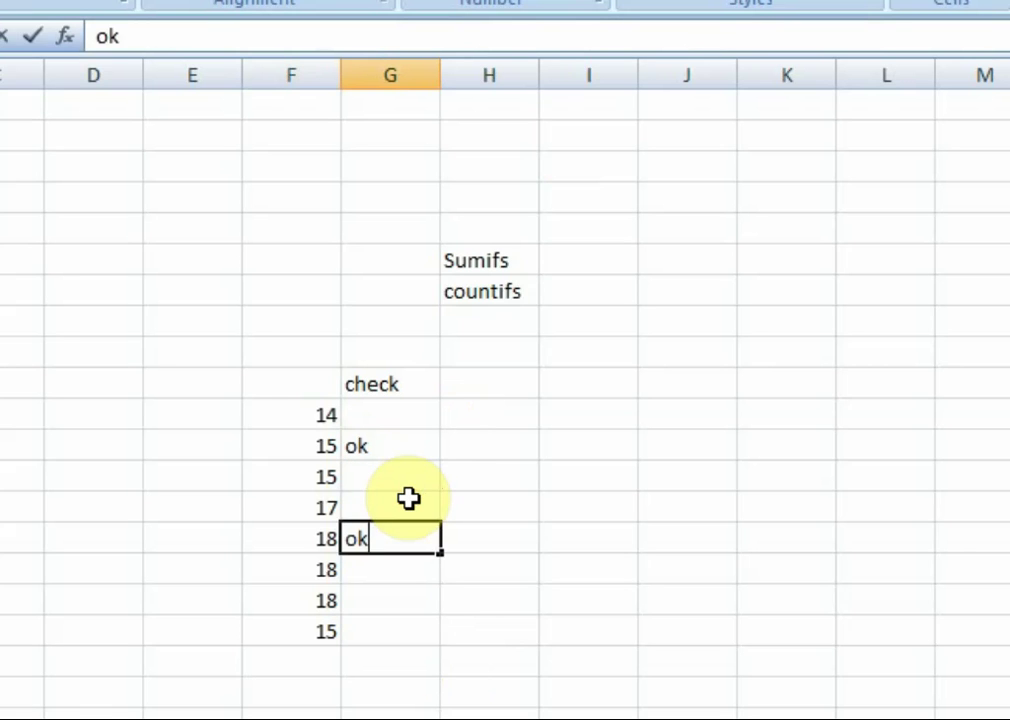
key(Return)
key(Return)
key(Up)
text(ok)
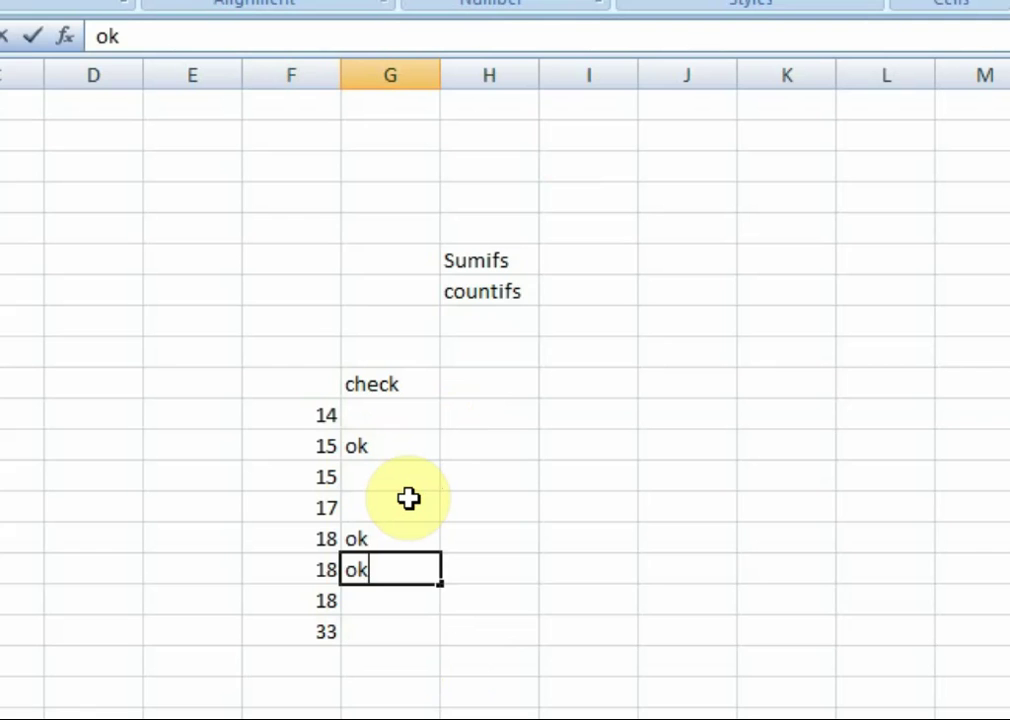
key(Return)
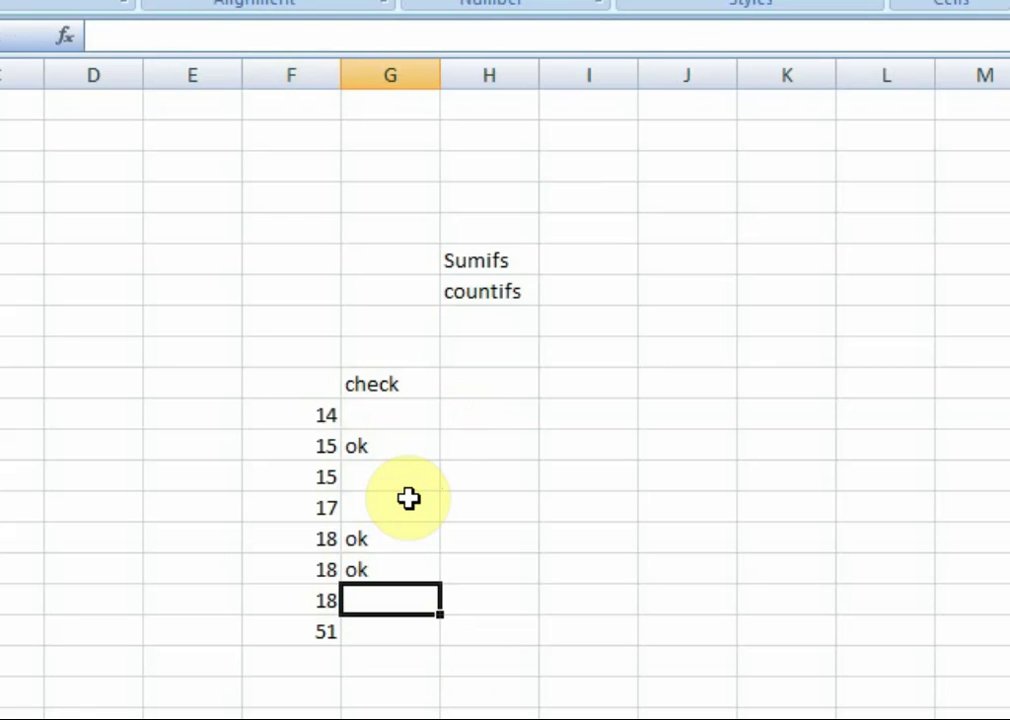
Start a SUMIFS formula in F27, replacing the SUMIF, with F20:F26 as the sum range.
key(Left)
key(Down)
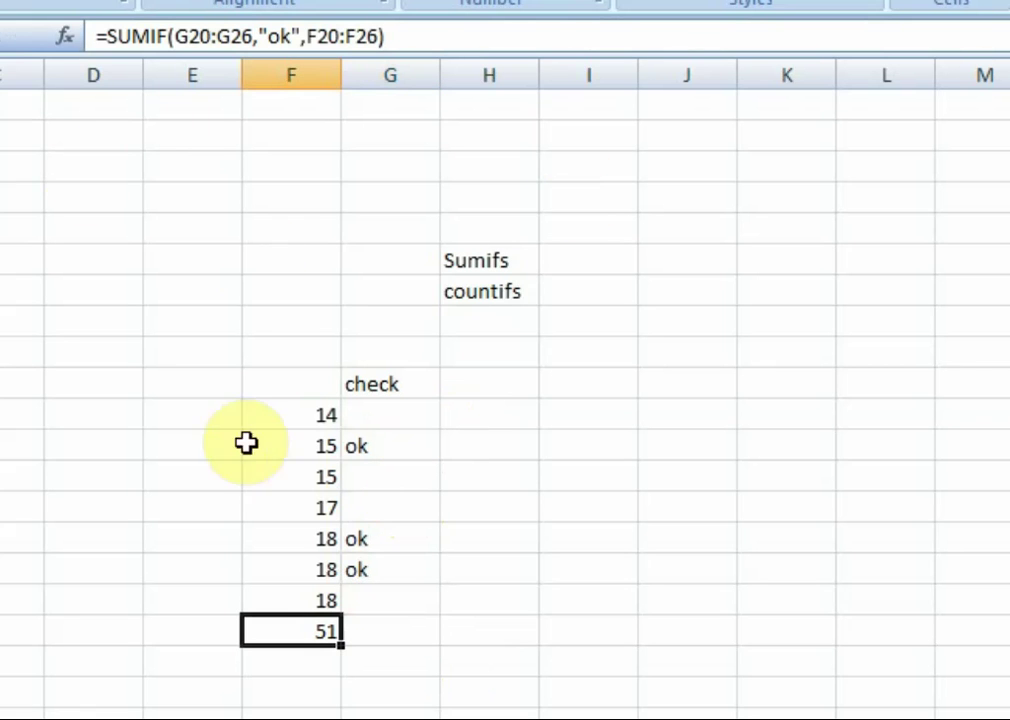
text(=s)
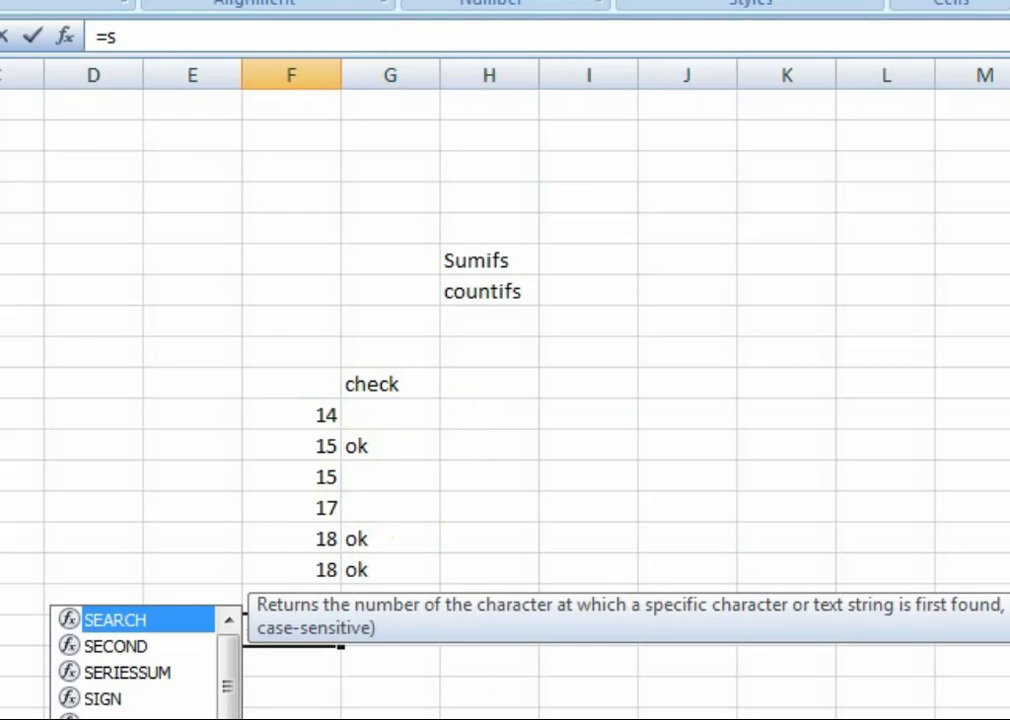
text(umifs)
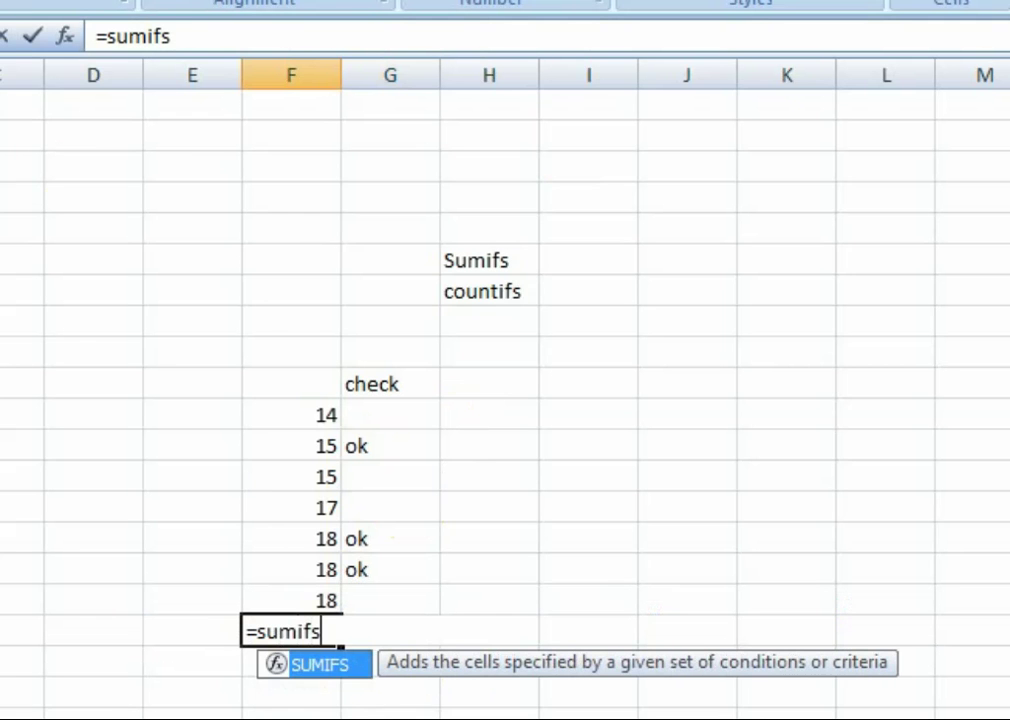
text(()
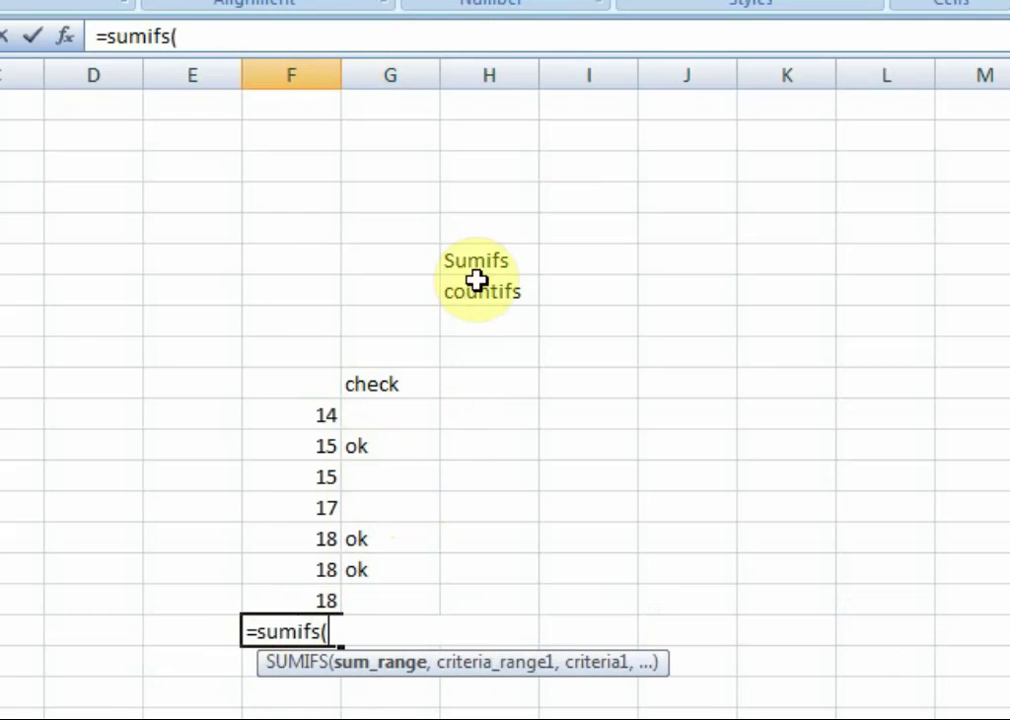
click(318, 416)
key(shift+Down)
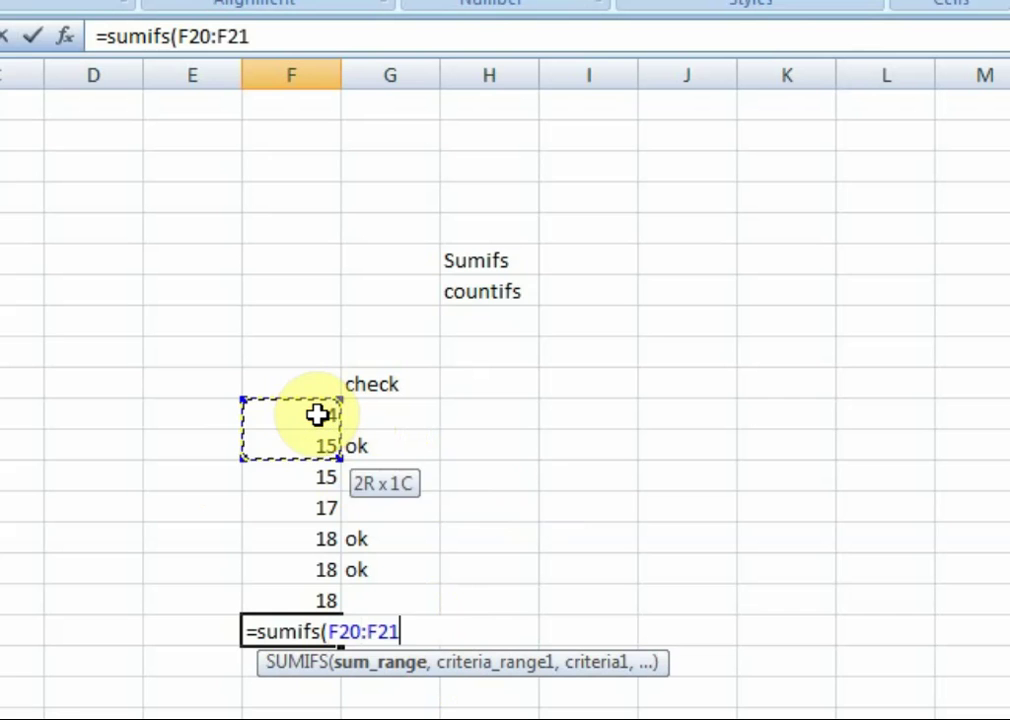
key(shift+Down)
key(shift+Down)
key(shift+Down)
key(shift+Down)
key(shift+Down)
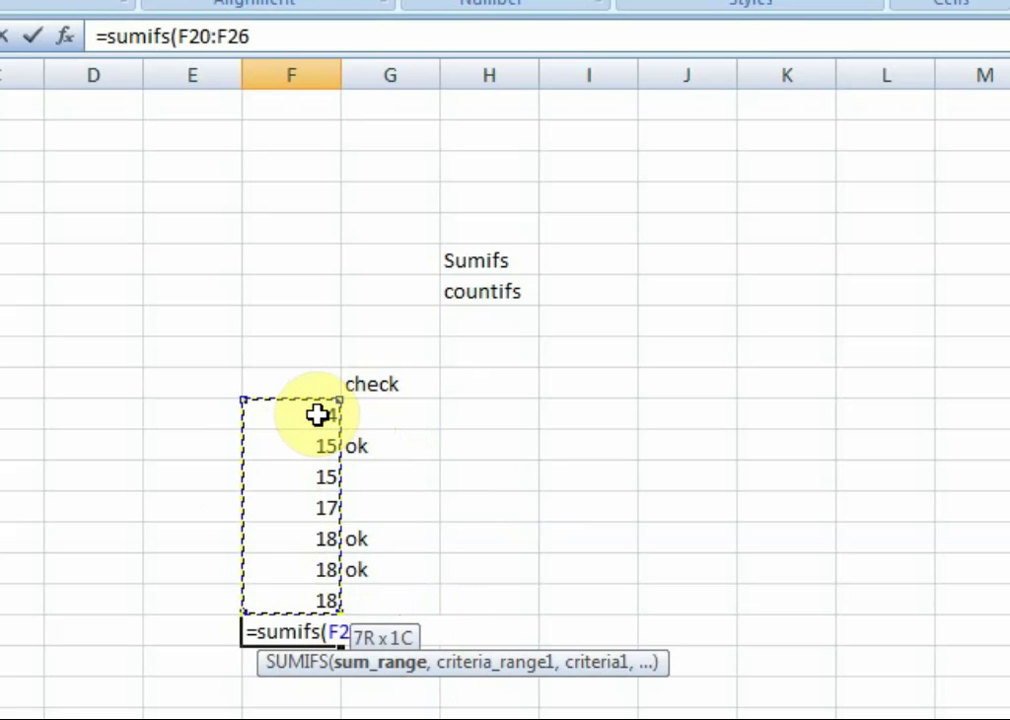
text(,)
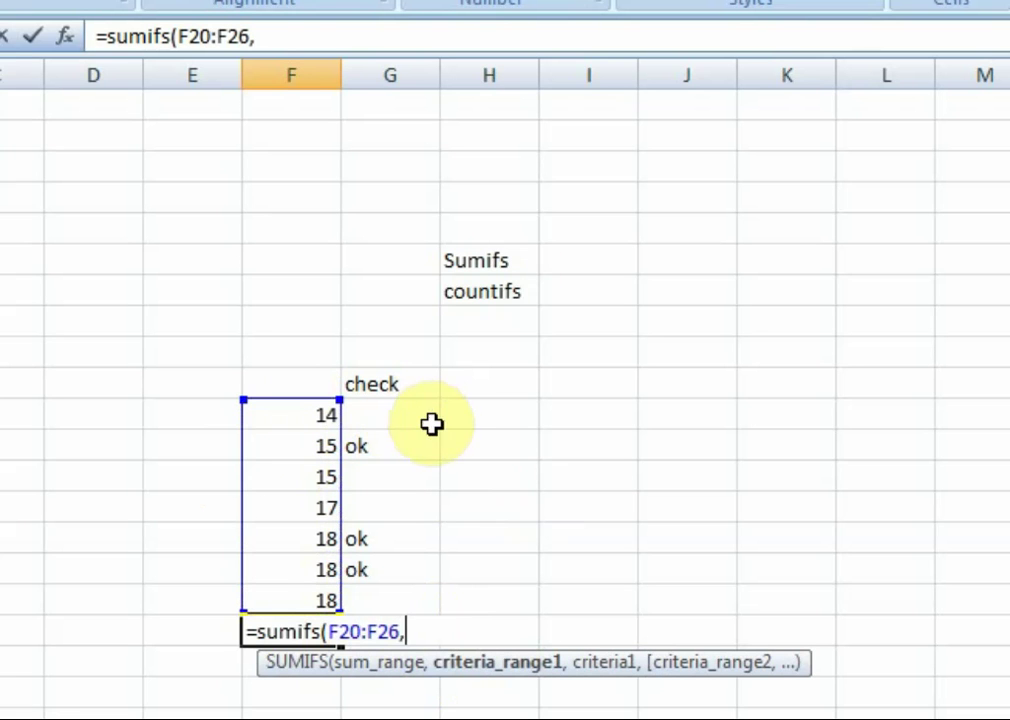
Add the check column G20:G26 with the criterion "ok" as the first SUMIFS condition.
drag(406, 420, 405, 588)
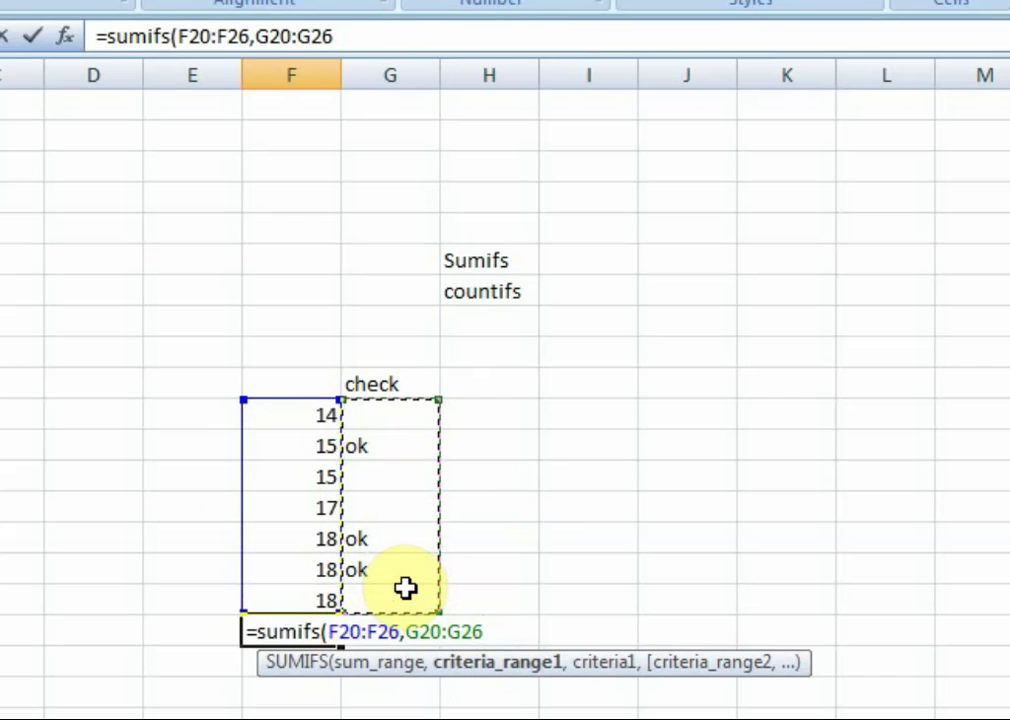
text(,")
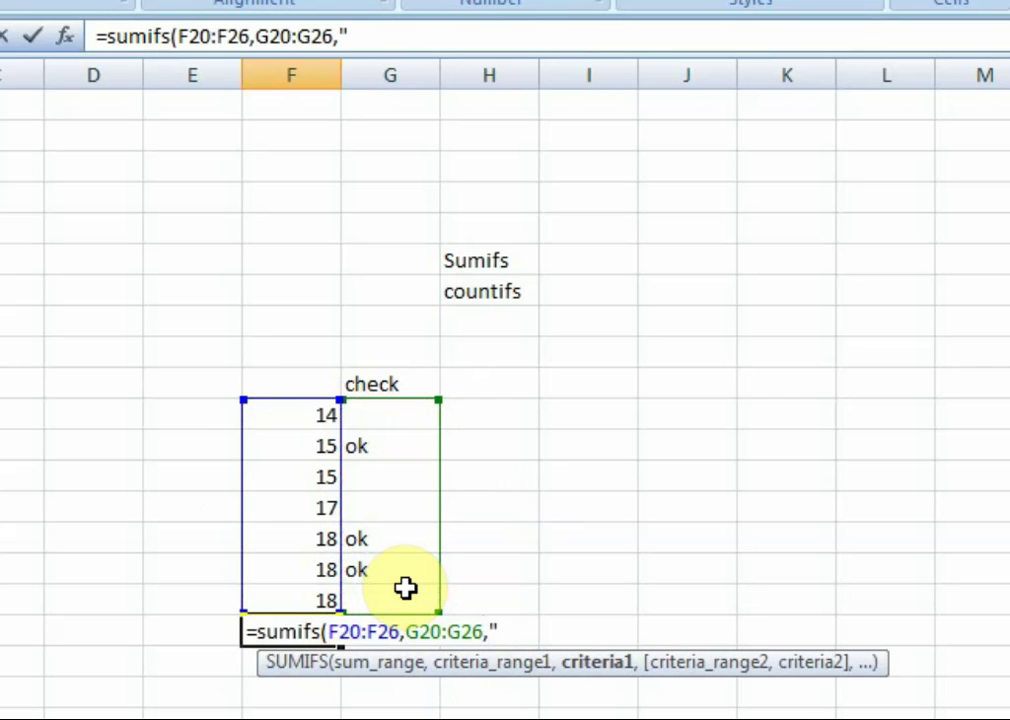
text(O)
key(BackSpace)
text(ok",)
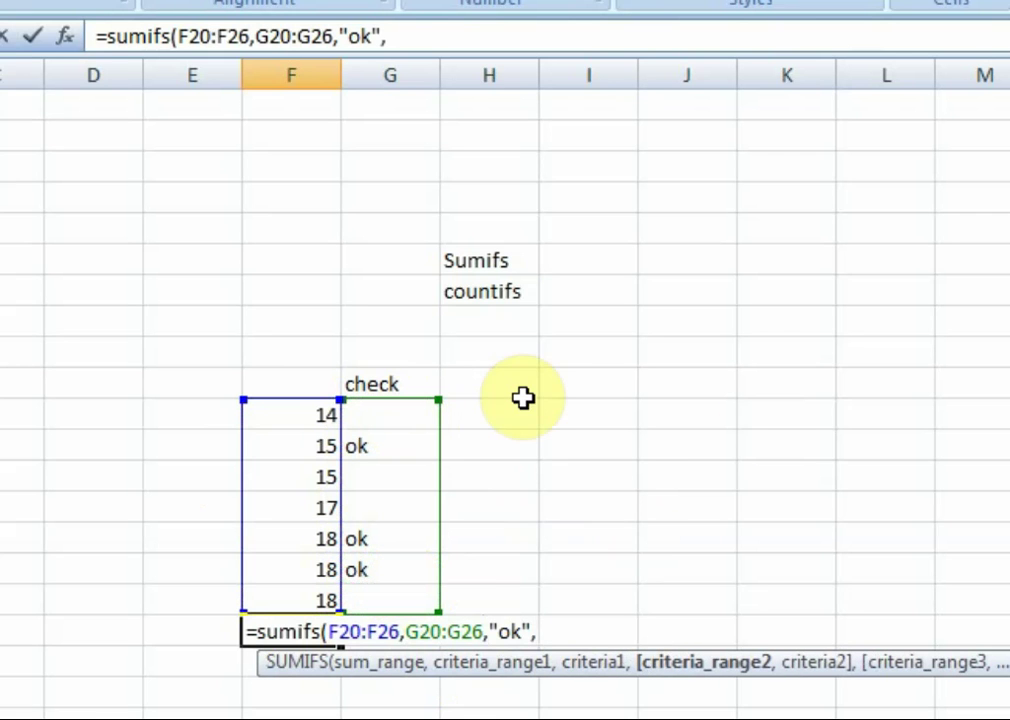
Add H20:H26 with the criterion "ok" as the second condition and complete the SUMIFS formula in F27.
drag(503, 419, 500, 609)
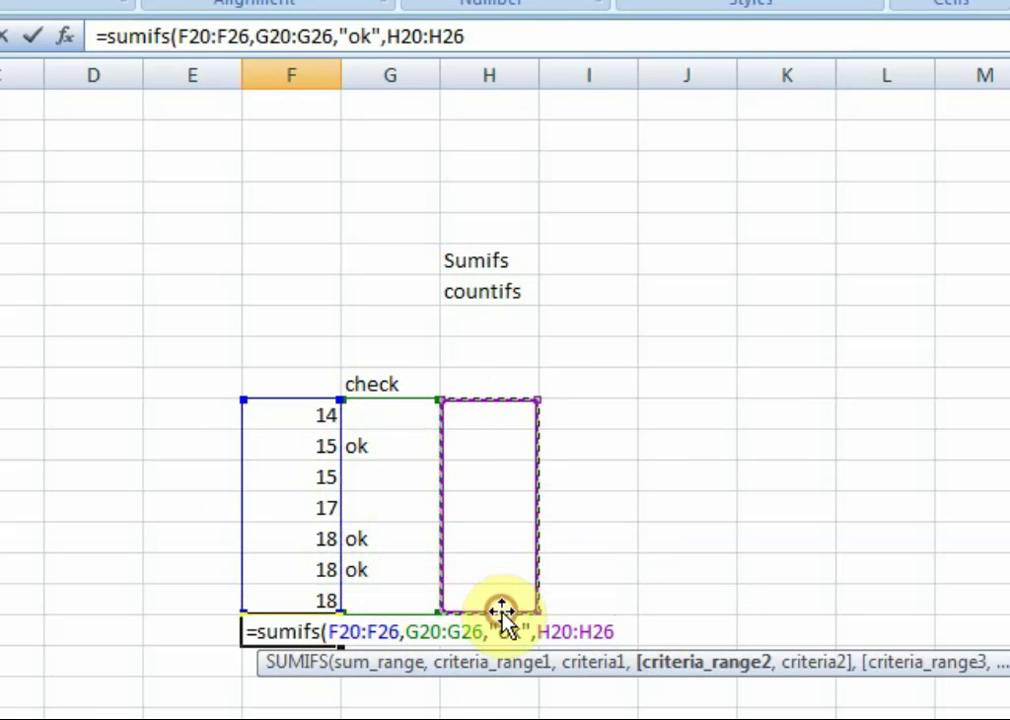
text(,")
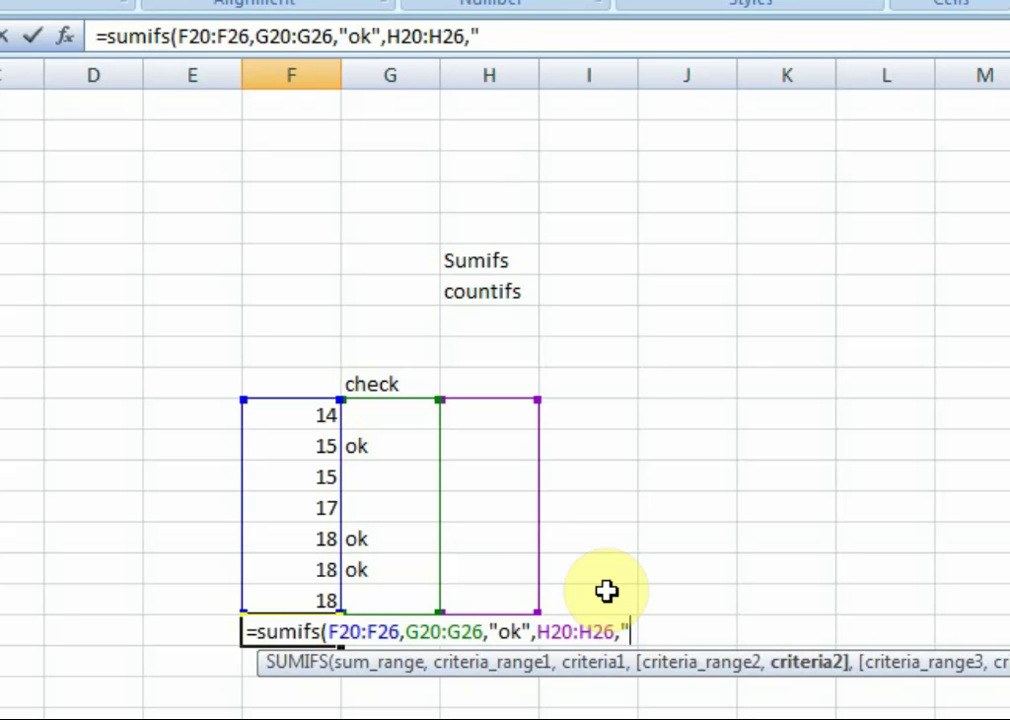
text(OK)
key(BackSpace)
key(BackSpace)
text(oc)
key(BackSpace)
text(k")
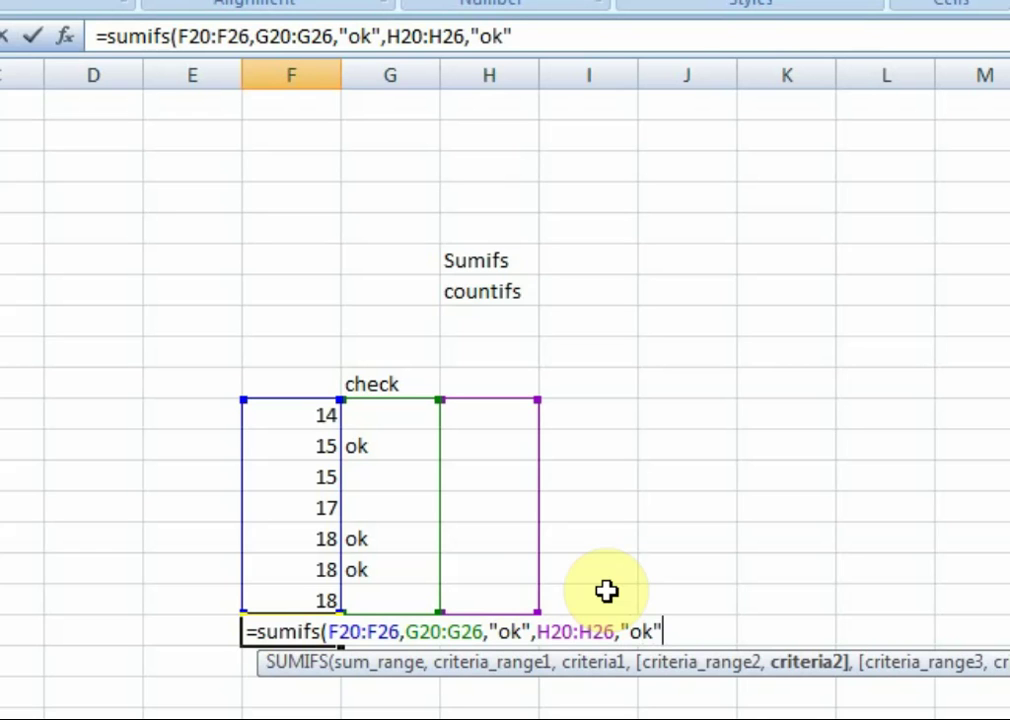
text())
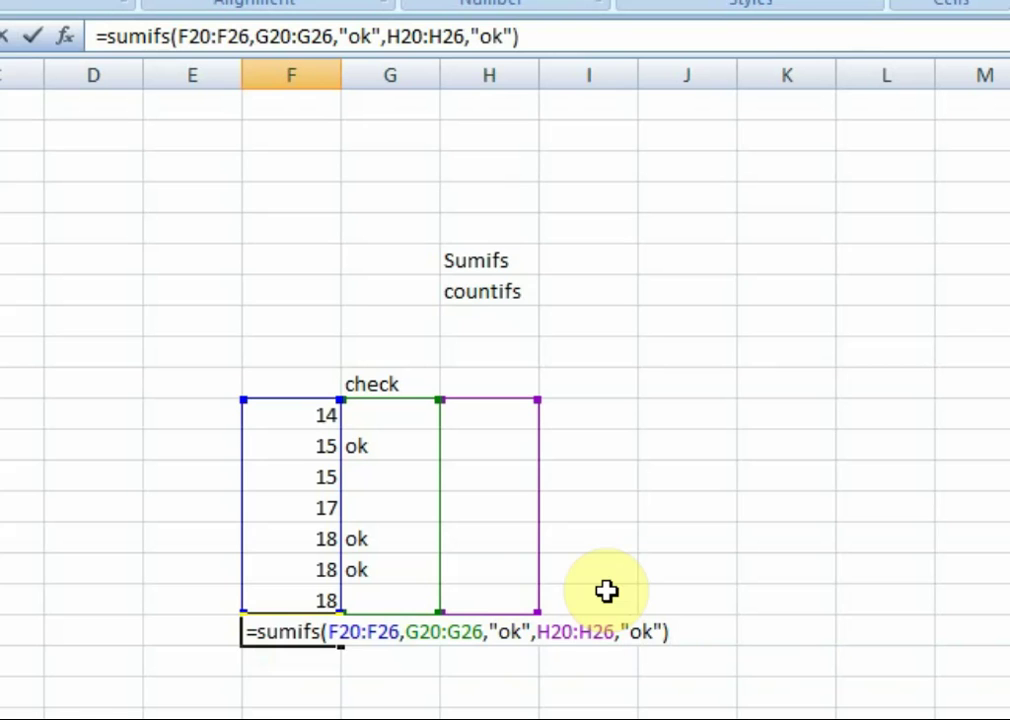
key(Return)
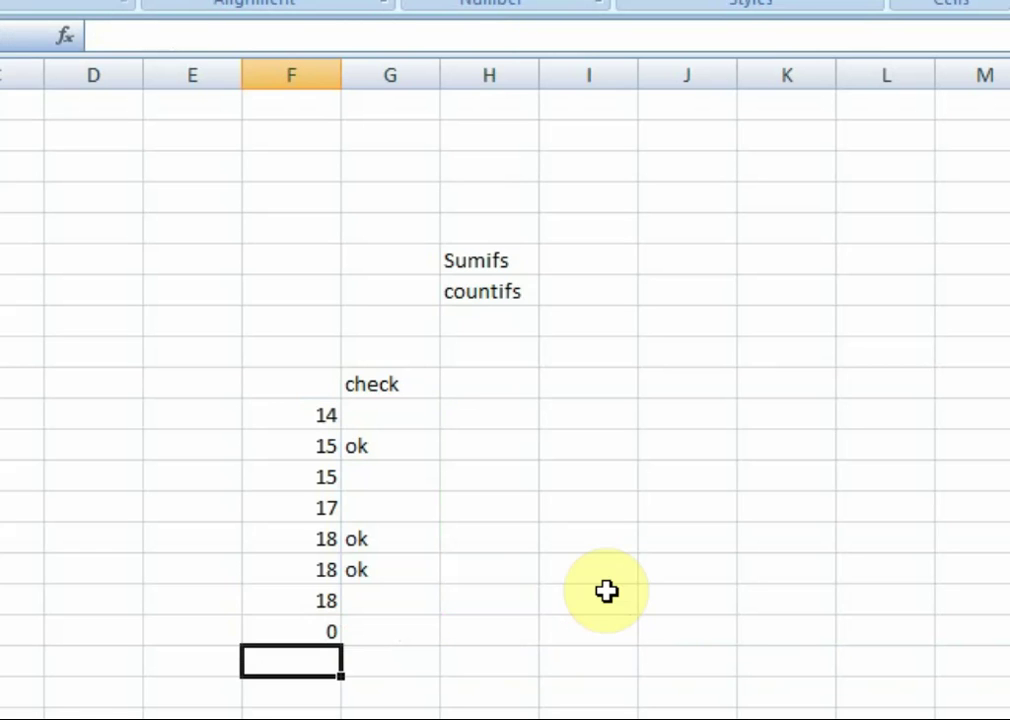
Enter the heading "Head" in H19 for the second criteria column.
key(Up)
key(Up)
key(Up)
key(Up)
key(Up)
key(Up)
key(Up)
key(Up)
key(Up)
key(Right)
key(Right)
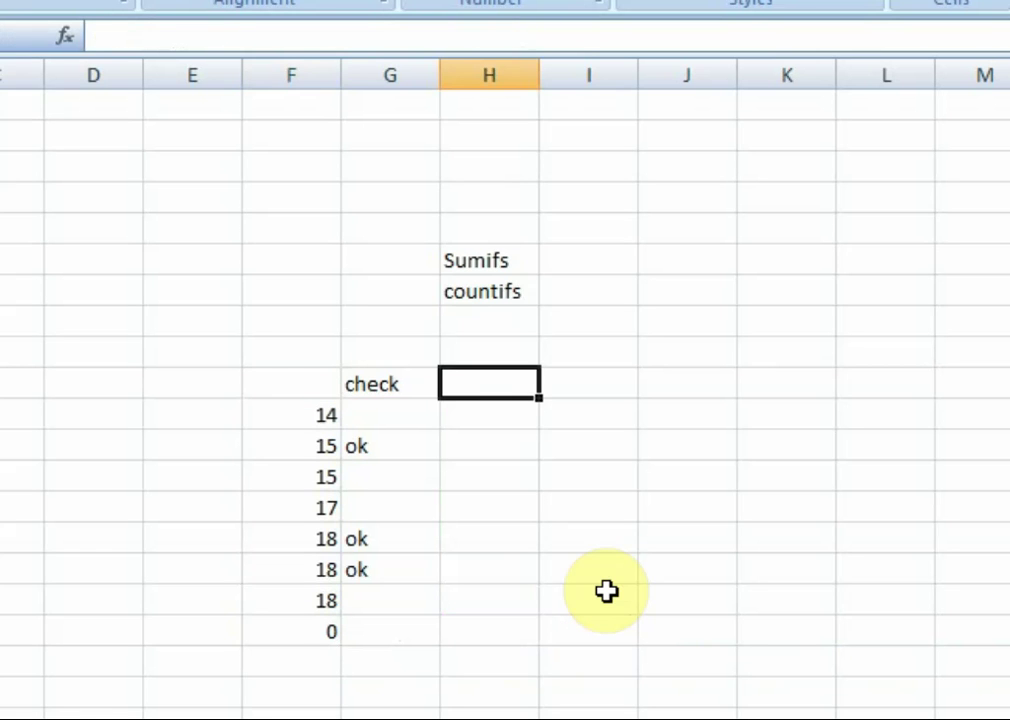
text(Head)
key(Return)
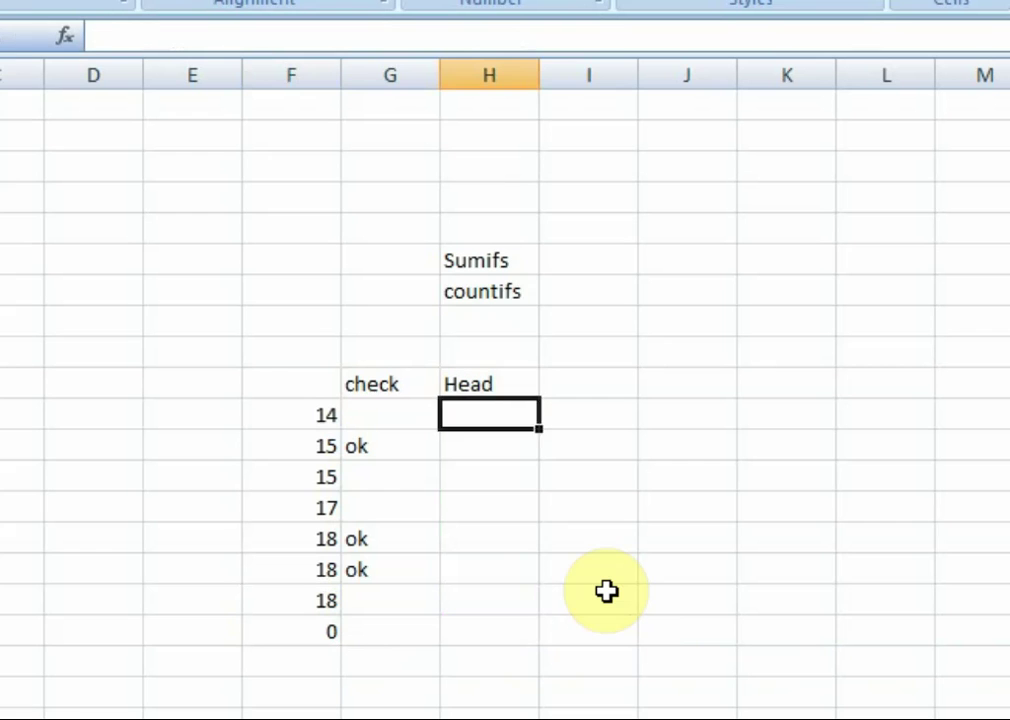
Compare the rows of the check and Head columns and inspect the SUMIFS formula in F27.
key(Down)
key(Left)
key(Left)
key(Right)
key(Right)
key(Up)
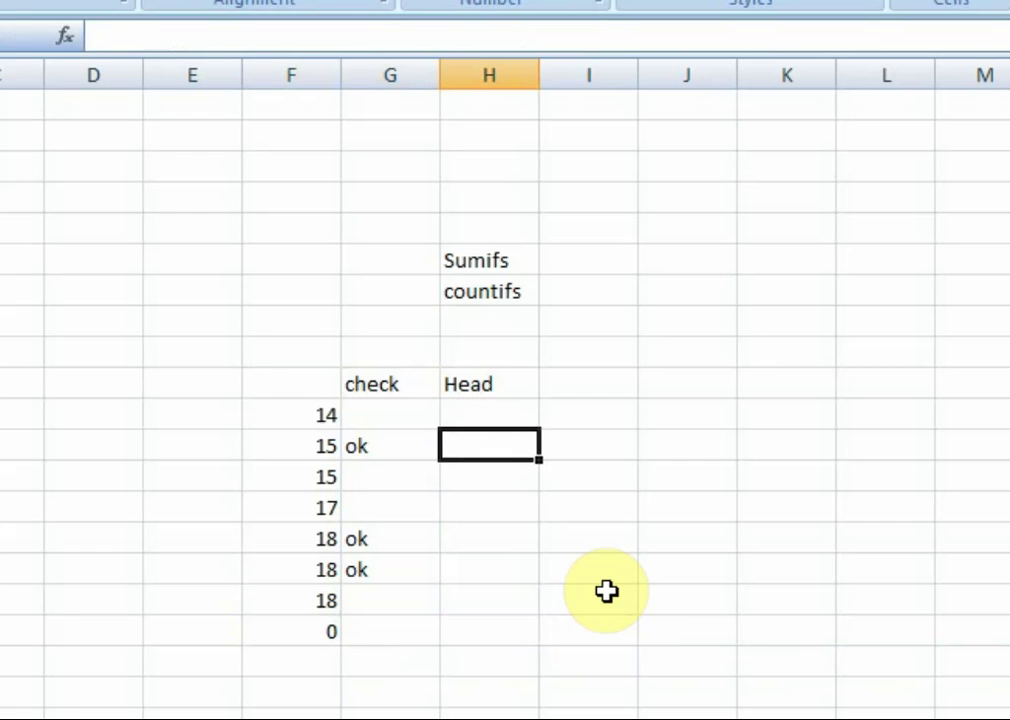
key(Left)
key(Right)
key(Down)
key(Down)
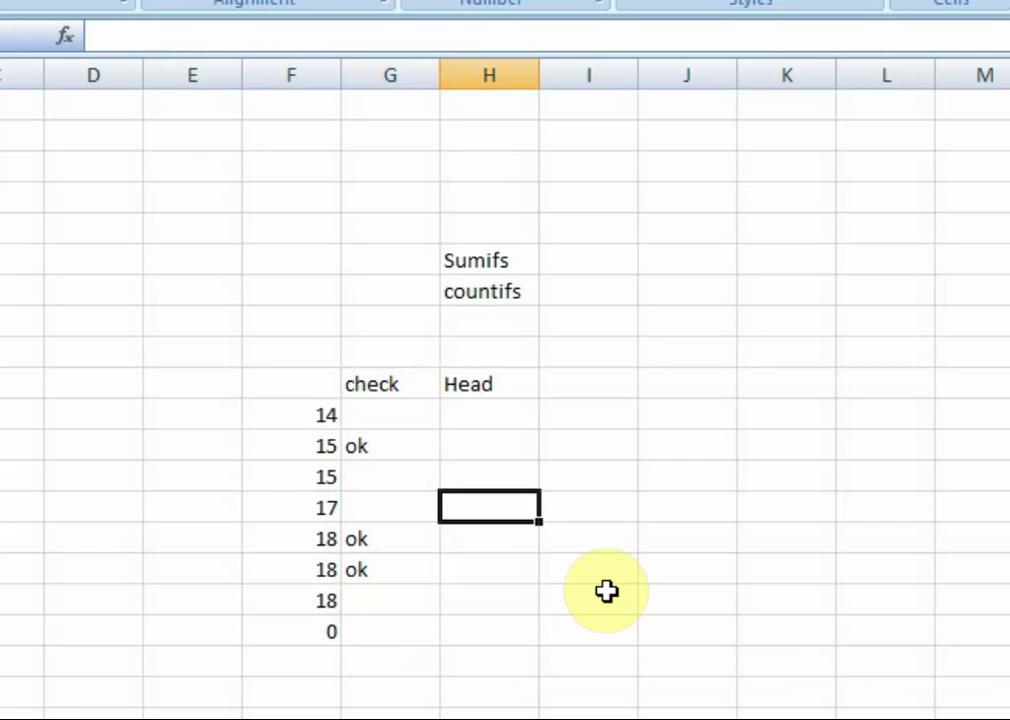
key(Down)
key(Down)
key(Down)
key(Left)
key(Up)
key(Up)
key(Down)
key(Down)
key(Down)
key(Left)
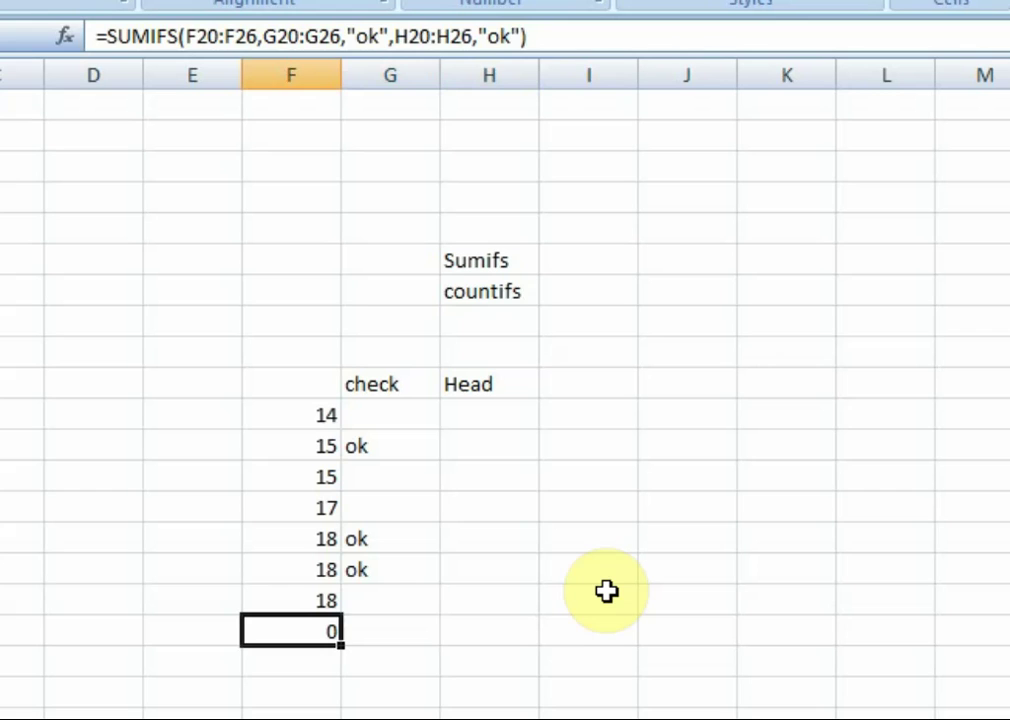
Enter "ok" in H21, H24 and H25 of the Head column, matching the rows marked in the check column.
key(Up)
key(Right)
key(Up)
key(Up)
key(Up)
key(Up)
key(Up)
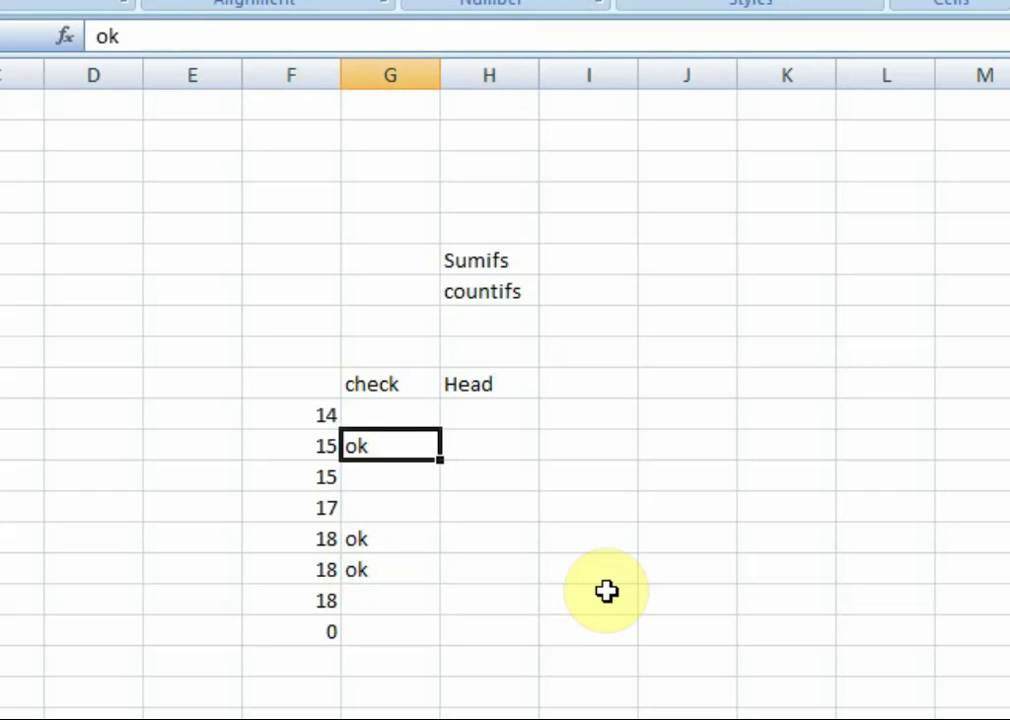
key(Right)
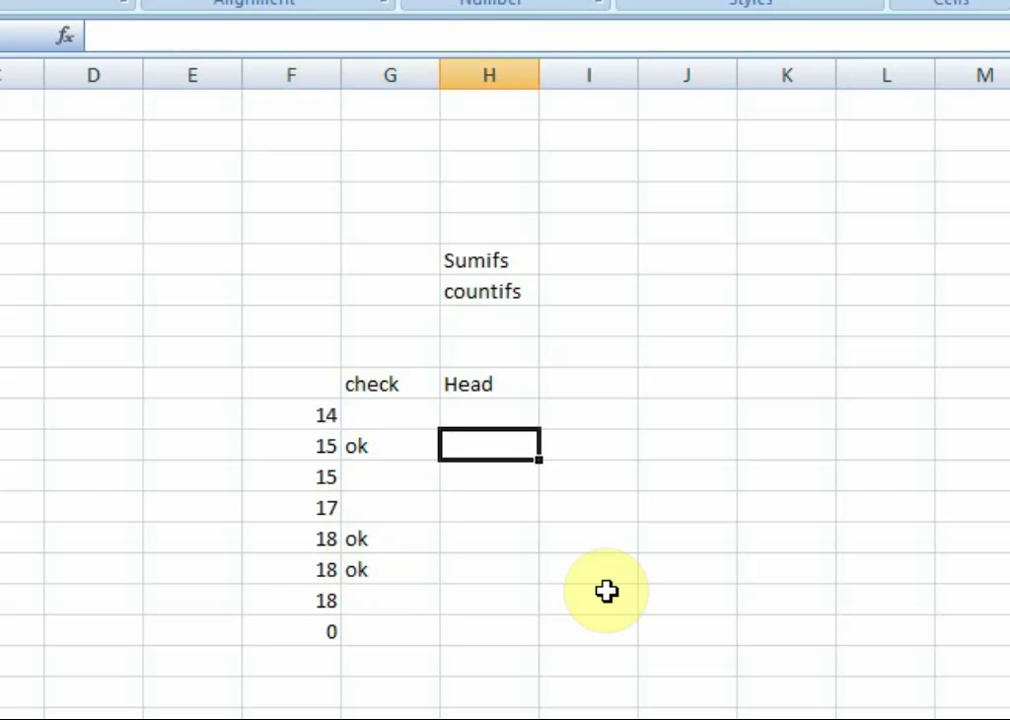
text(ok)
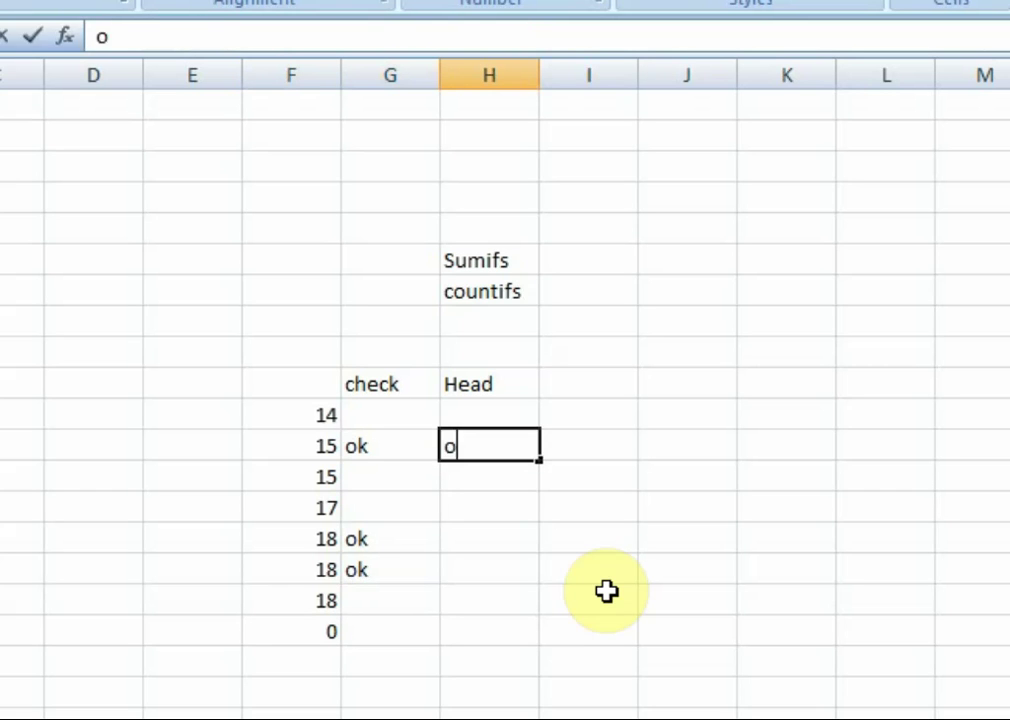
key(Return)
key(Down)
key(Down)
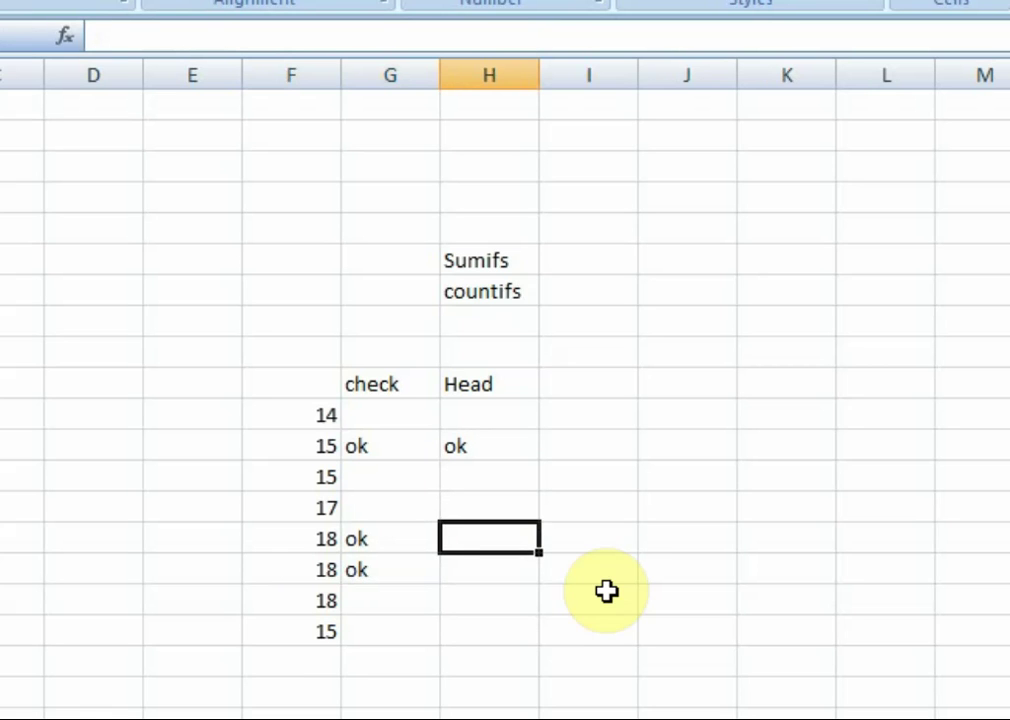
text(ok)
key(Return)
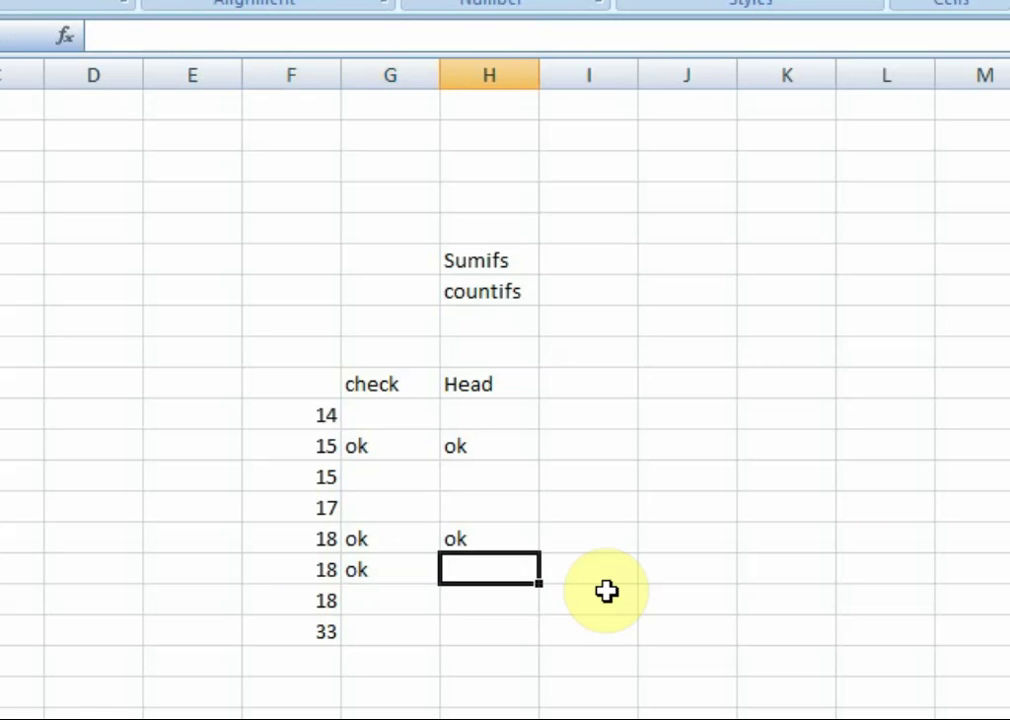
text(ok)
key(ctrl+Return)
Mark the row of the number 17 with "ok" in both H23 and G23.
key(Up)
key(Up)
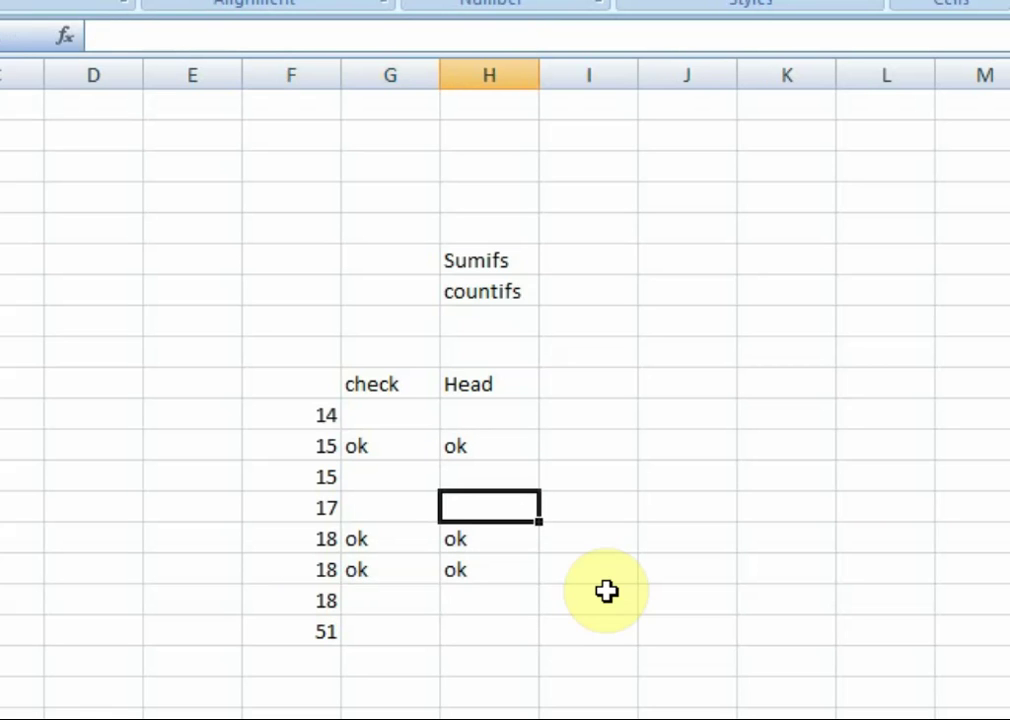
text(ok)
key(Left)
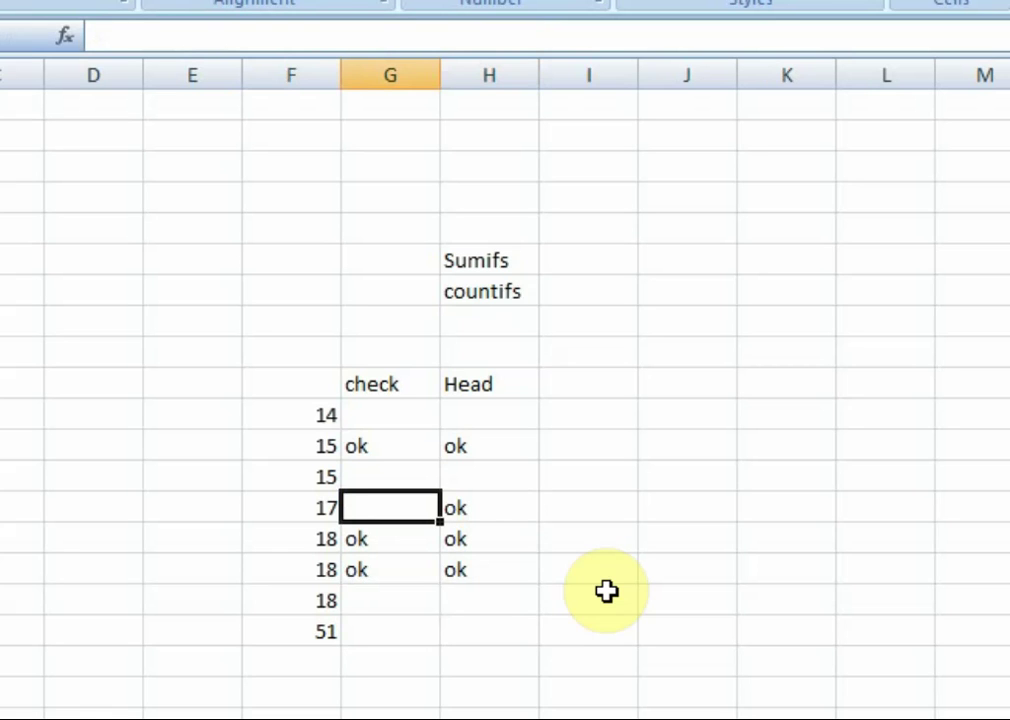
text(ok)
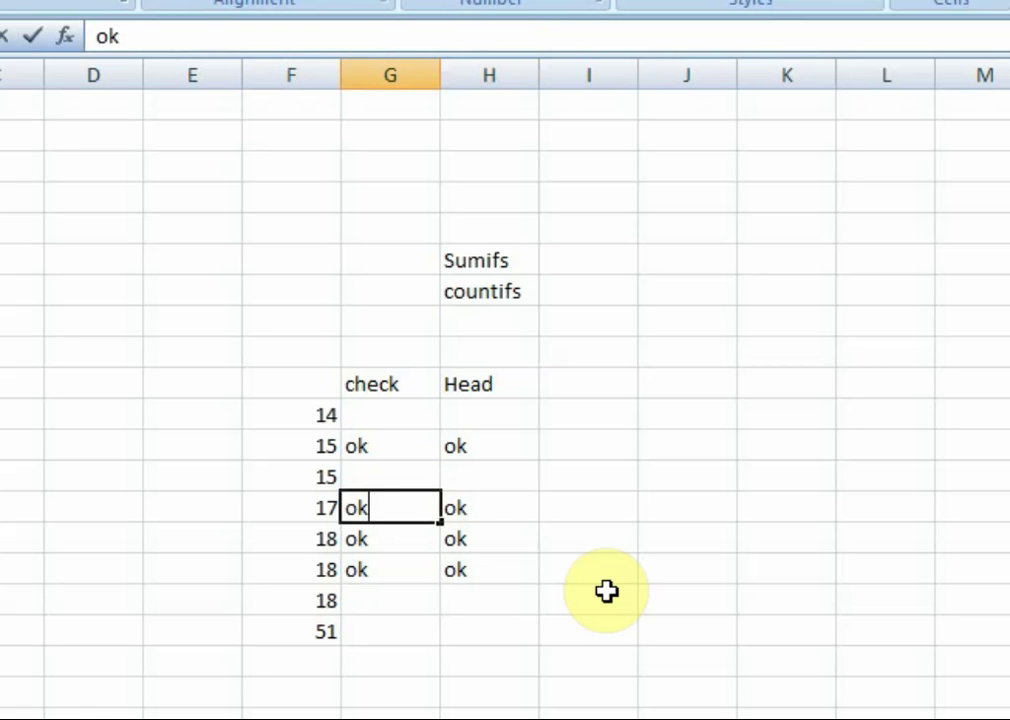
key(Right)
Review the number and both "ok" marks in row 23 together with the rows below it.
key(Left)
key(Left)
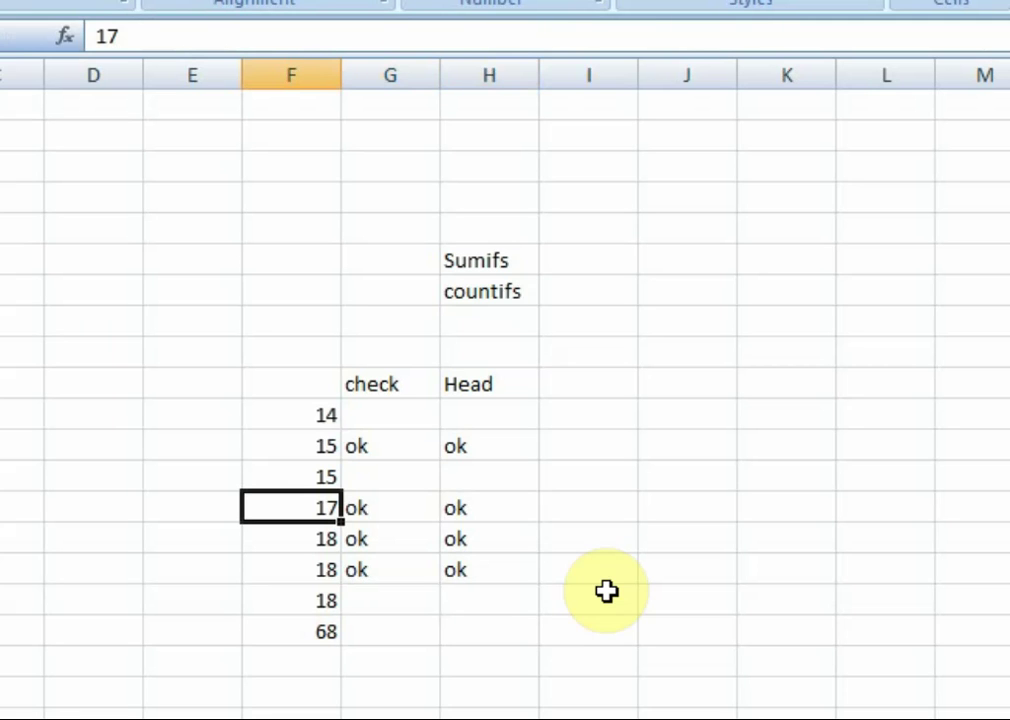
key(Right)
key(Right)
key(Left)
key(Left)
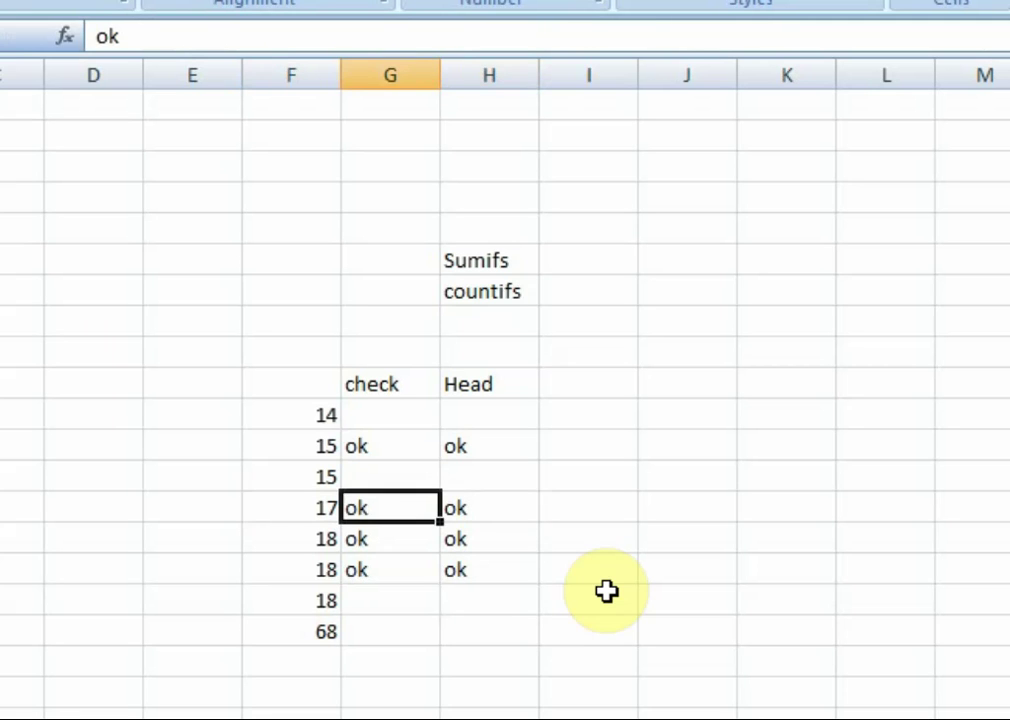
key(Down)
key(Down)
key(Down)
key(Up)
key(Up)
key(Up)
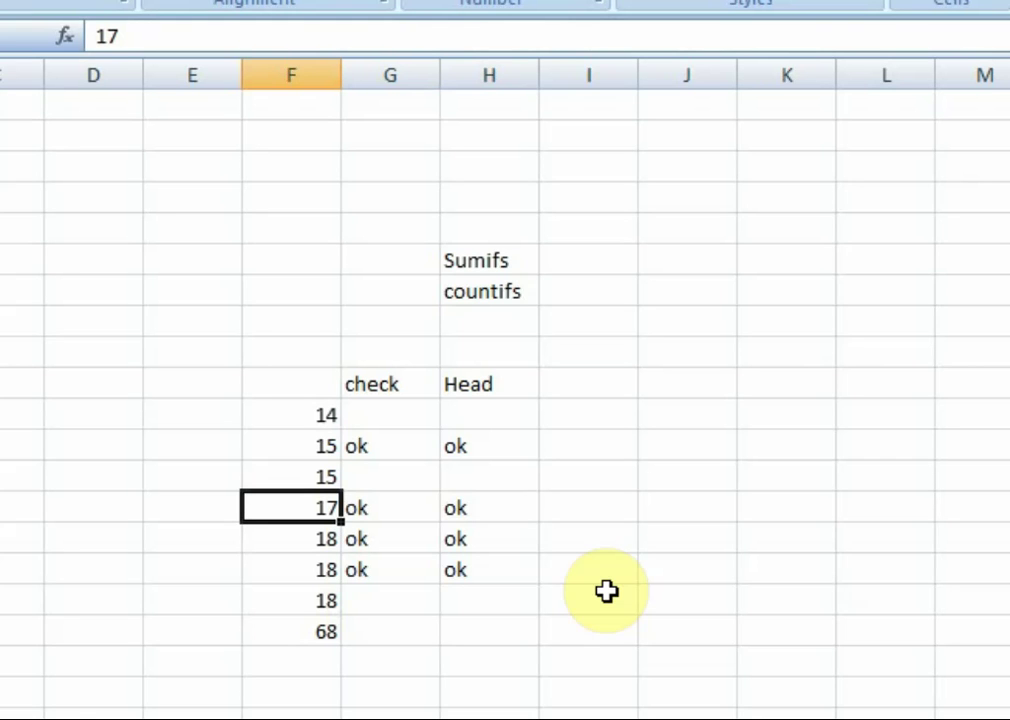
Start a new list beside the number list by entering the first person's name in J23.
key(Right)
key(Right)
key(Right)
key(Right)
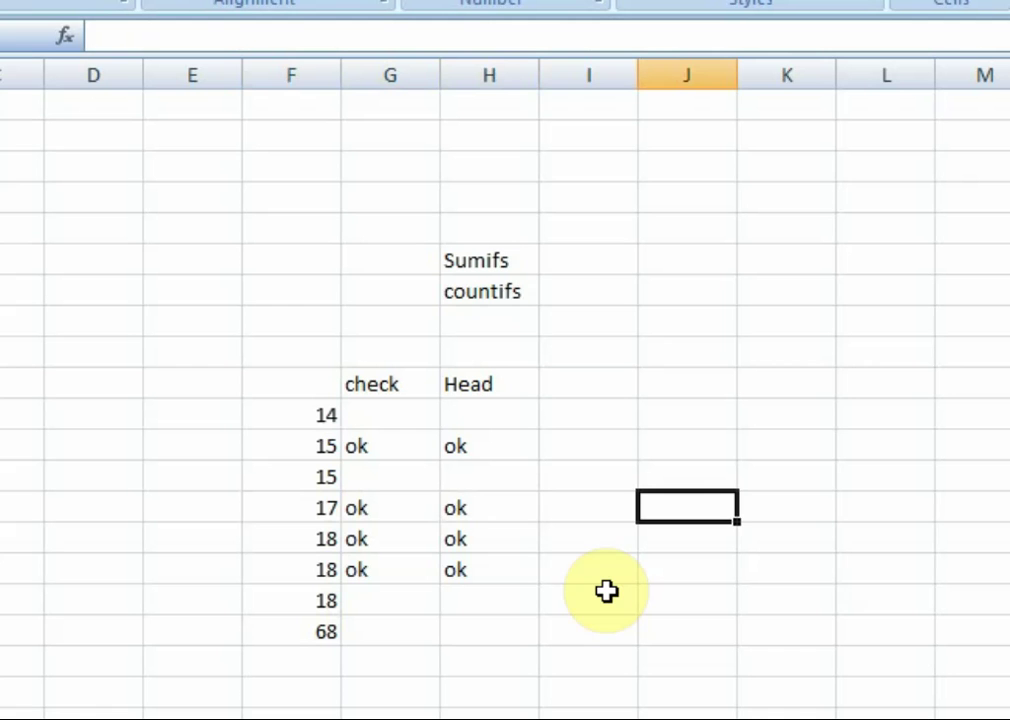
key(Right)
key(Right)
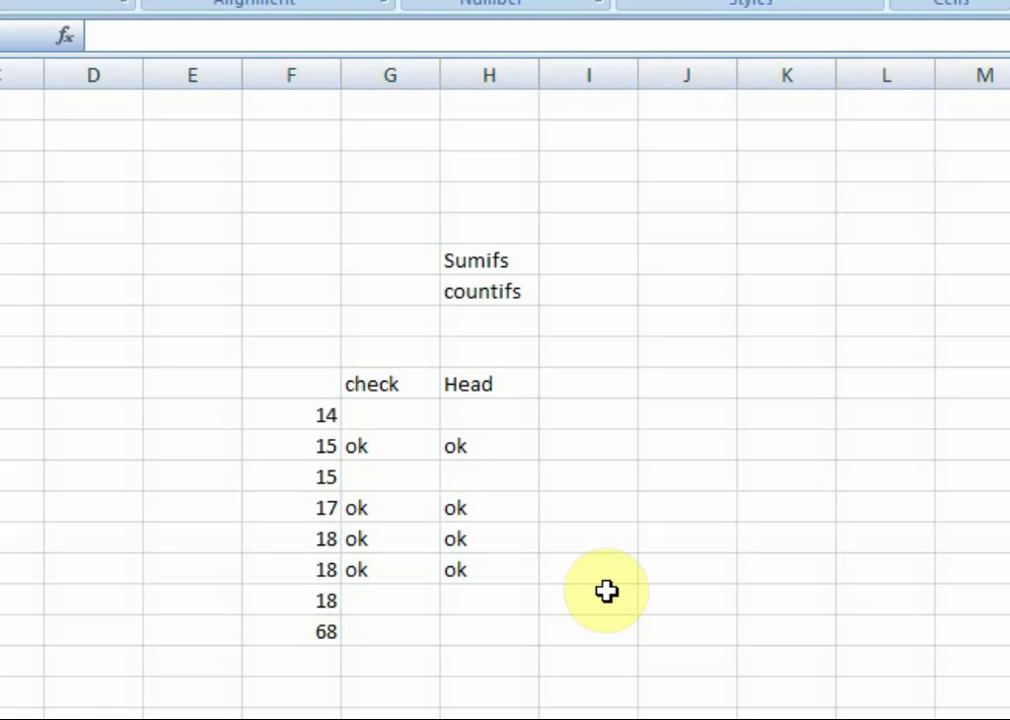
key(Left)
key(Left)
key(Left)
key(Left)
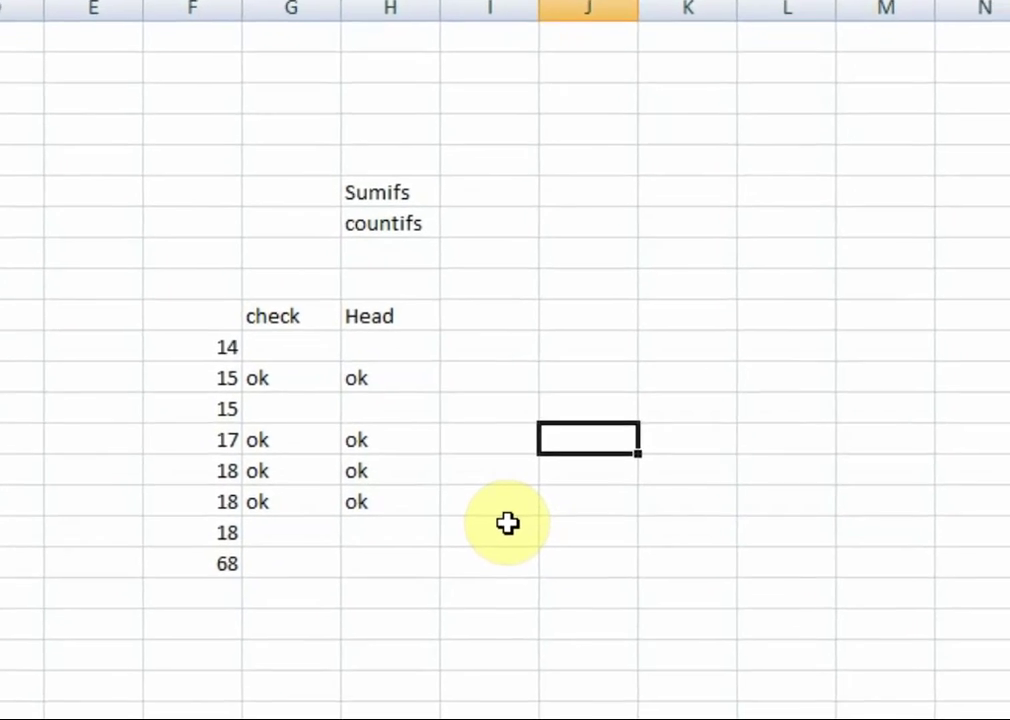
text(Nadeem)
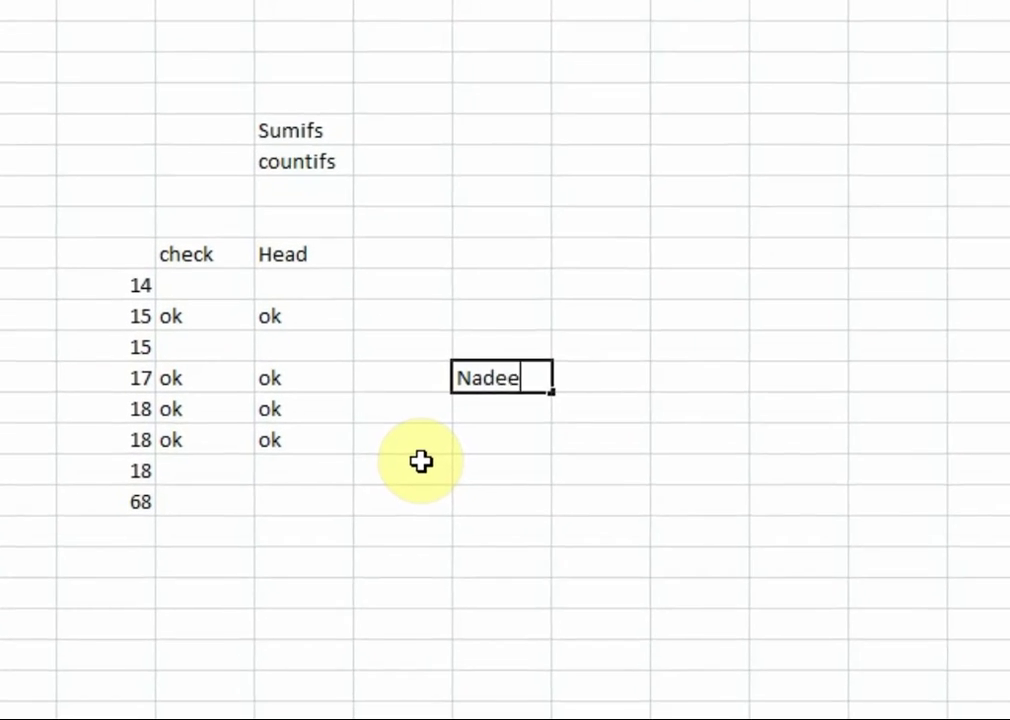
key(Return)
Enter the second and third people's names in J24 and J25.
text(SAme)
key(BackSpace)
key(BackSpace)
key(BackSpace)
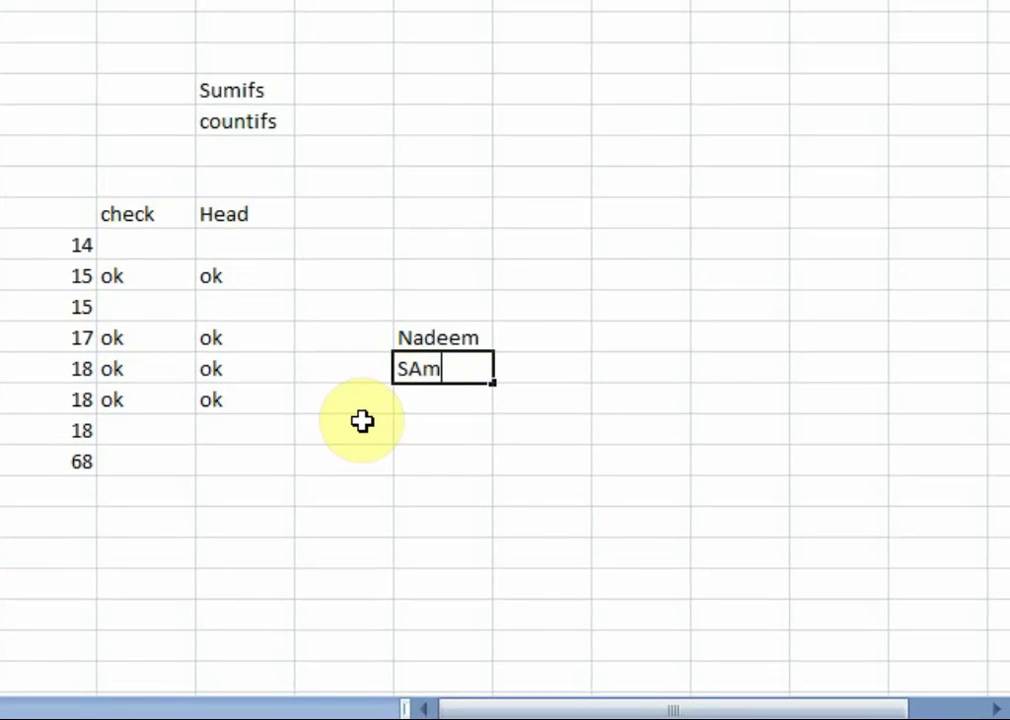
text(ameer)
key(Return)
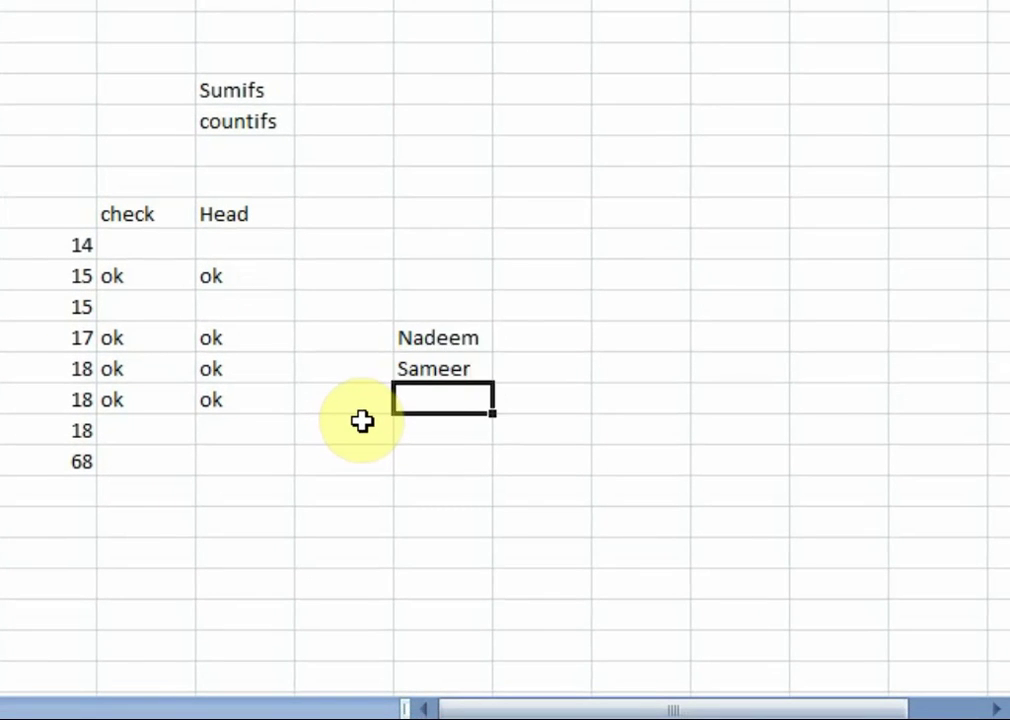
text(Jahangeer)
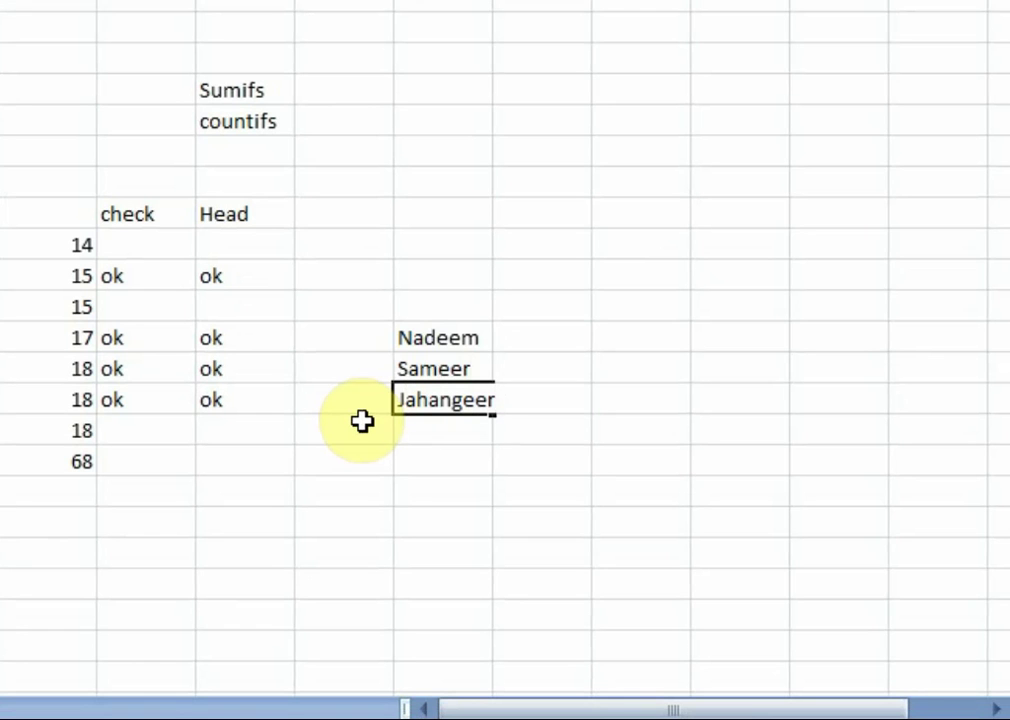
key(Return)
Add the fourth and fifth people's names to the list in J26 and J27.
text(FAa)
key(BackSpace)
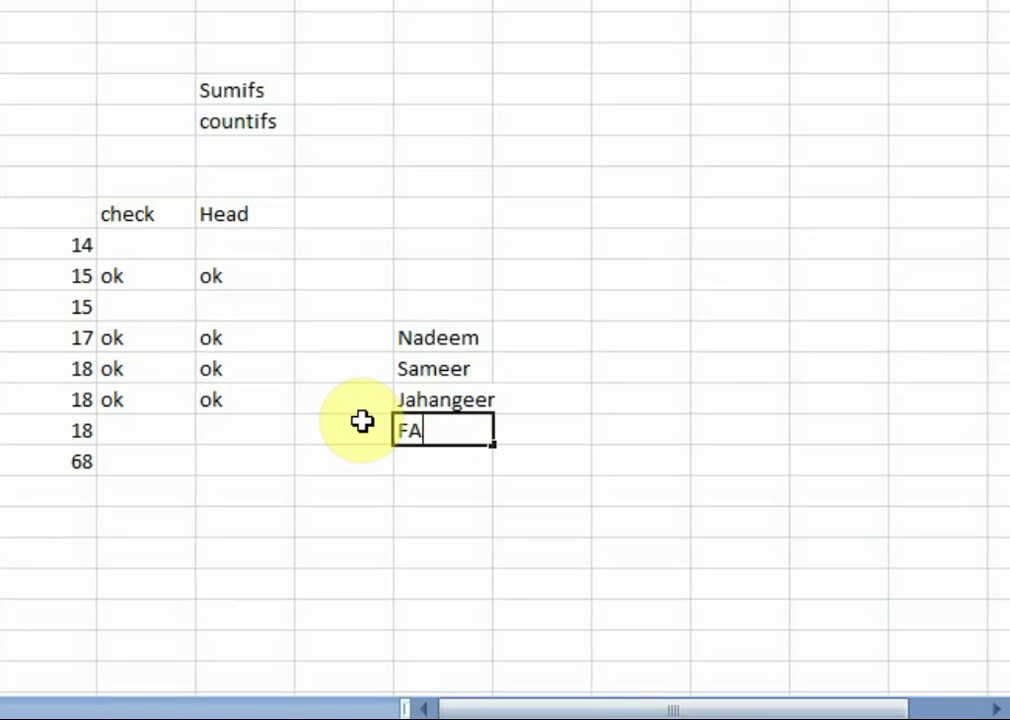
key(BackSpace)
text(arhan)
key(Return)
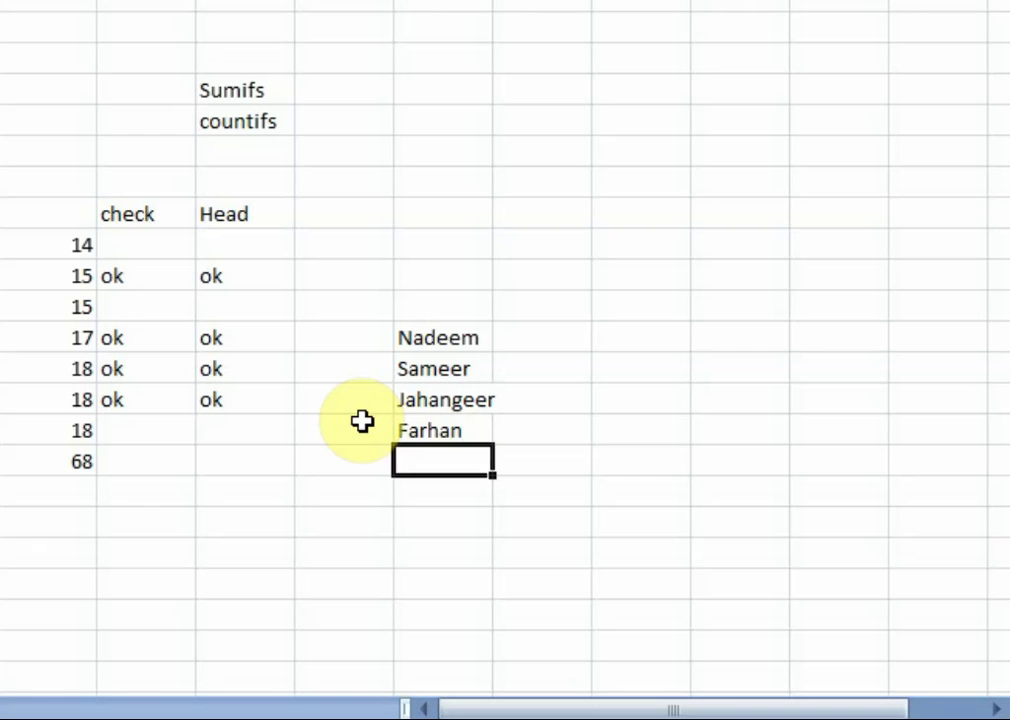
text(Rustam)
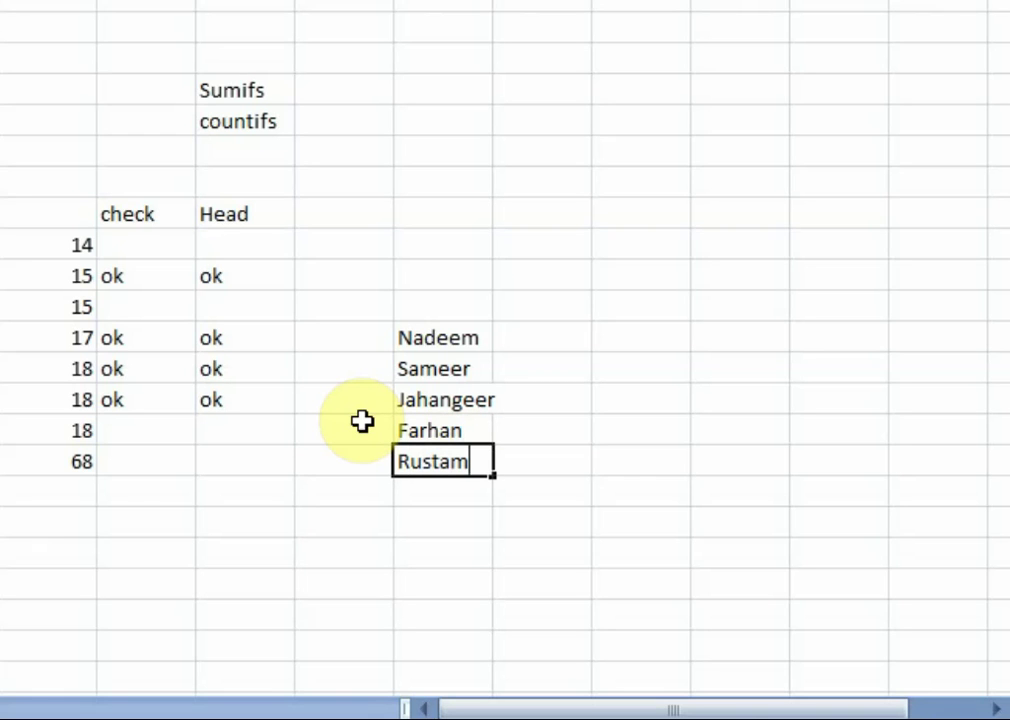
key(Return)
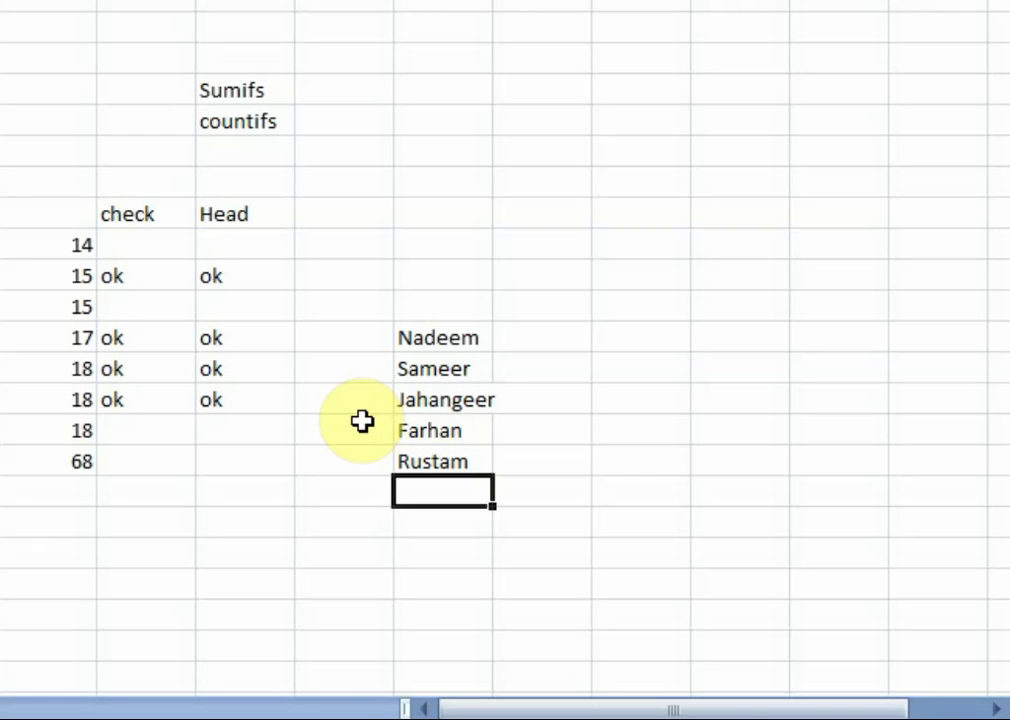
Complete the list with the sixth and seventh people's names in J28 and J29.
text(JAmal)
key(BackSpace)
key(BackSpace)
key(BackSpace)
key(BackSpace)
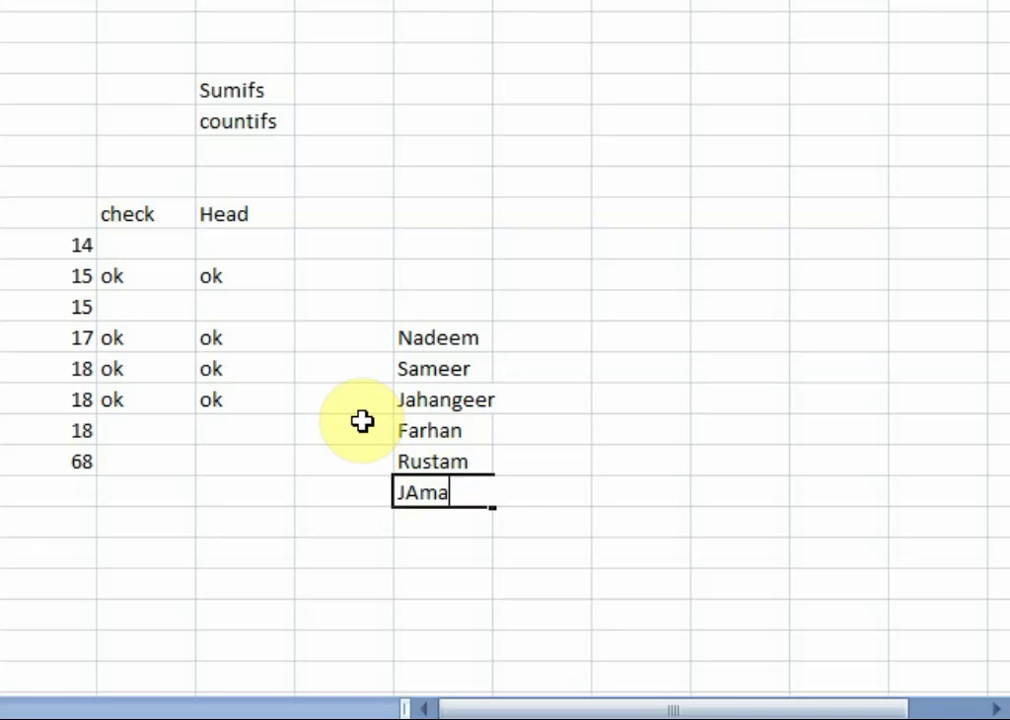
text(amal)
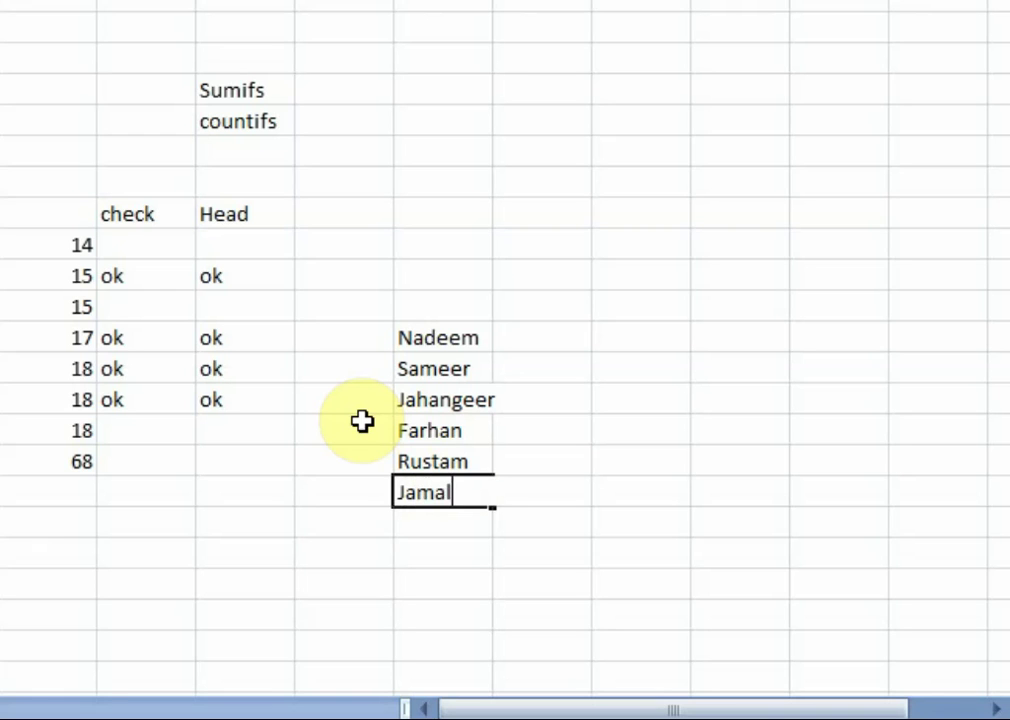
key(Return)
text(KAre)
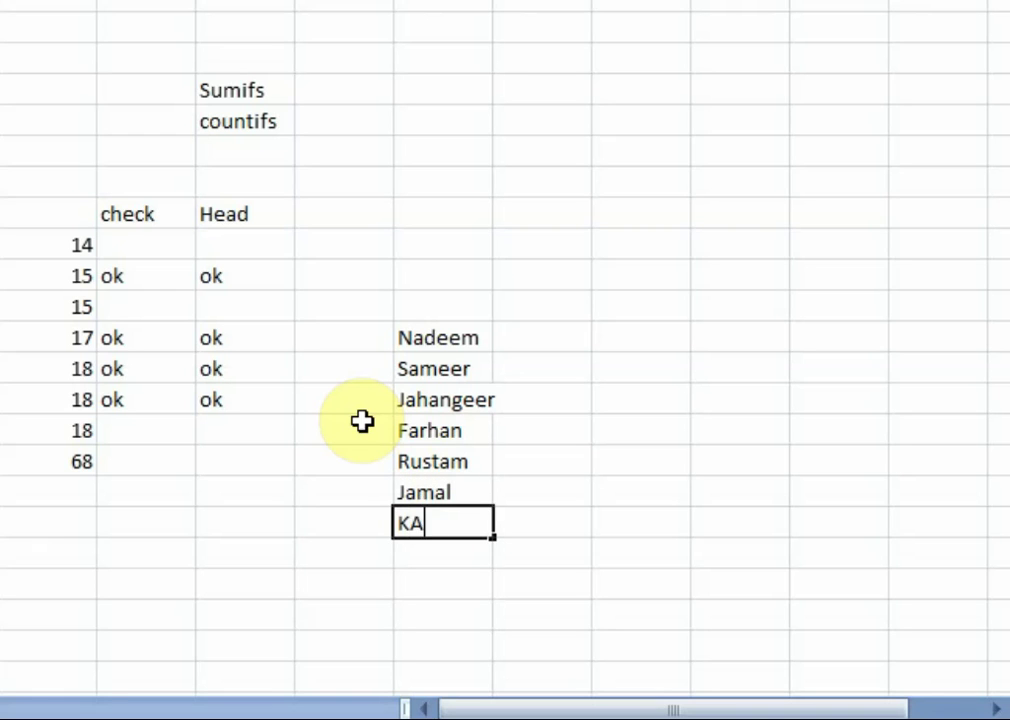
key(BackSpace)
key(BackSpace)
key(BackSpace)
text(areem)
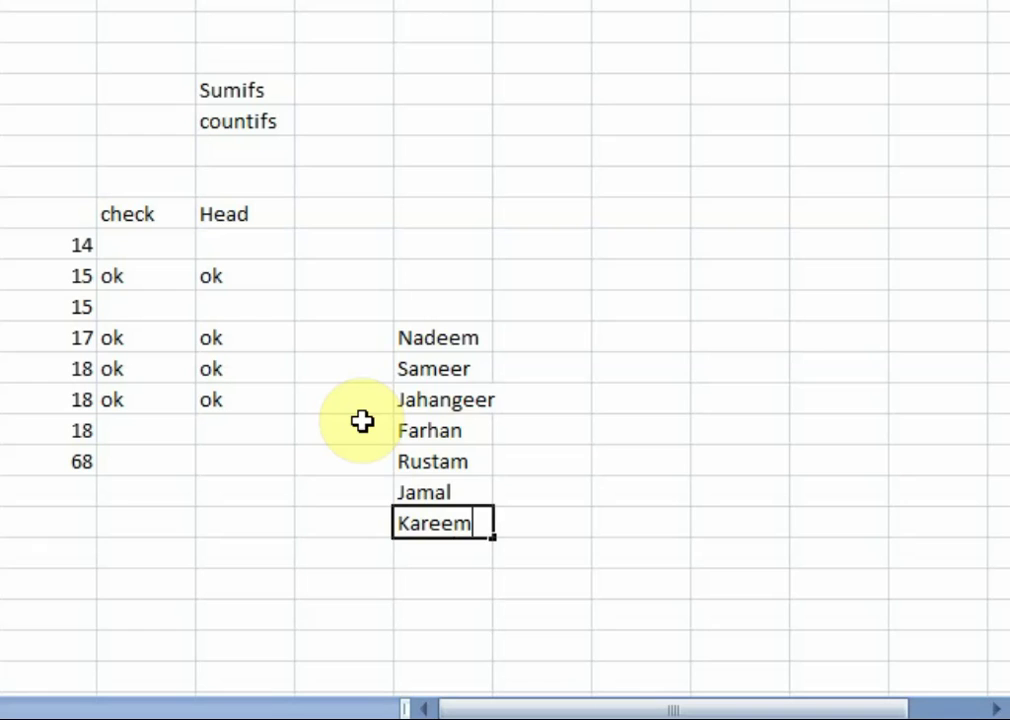
Head the list of people with "Name" in J22 and "Depart" in K22.
key(Up)
key(Up)
key(Up)
key(Up)
key(Up)
key(Up)
key(Up)
text(Name)
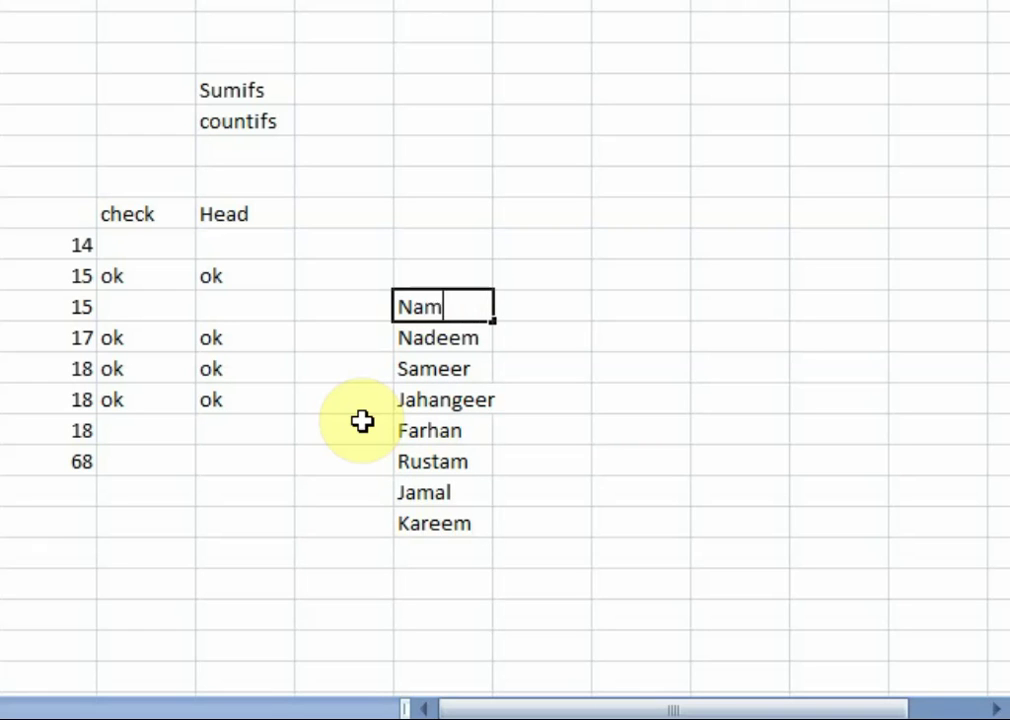
key(Tab)
text(Depart)
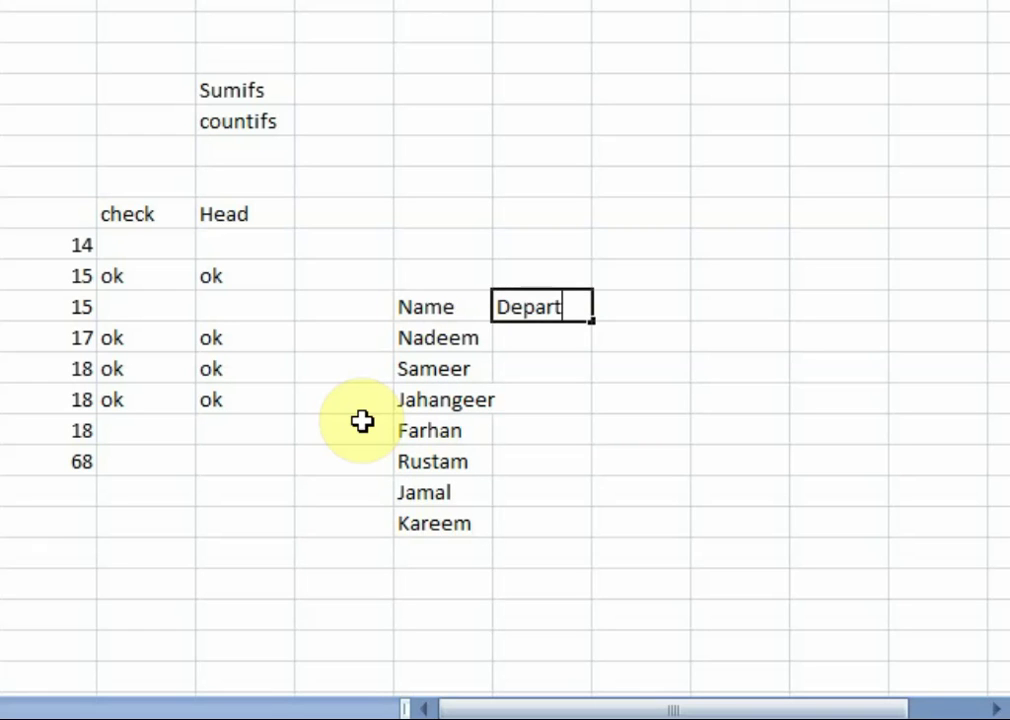
key(Return)
Enter "Finance" as the first person's department in K23 and widen columns K and J.
text(Finance)
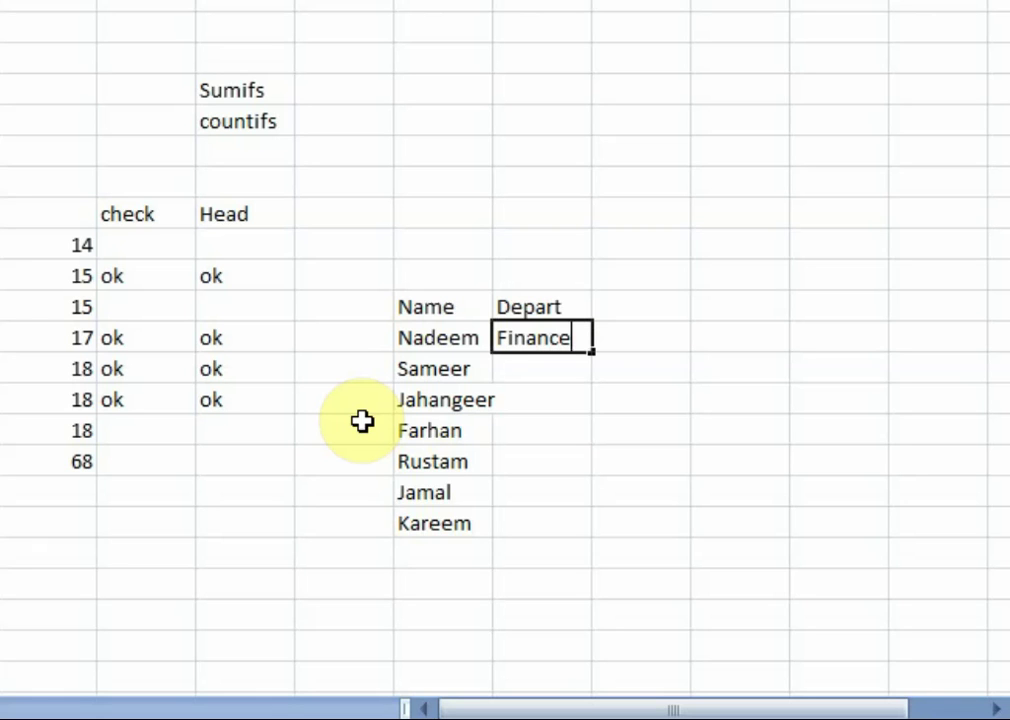
key(Return)
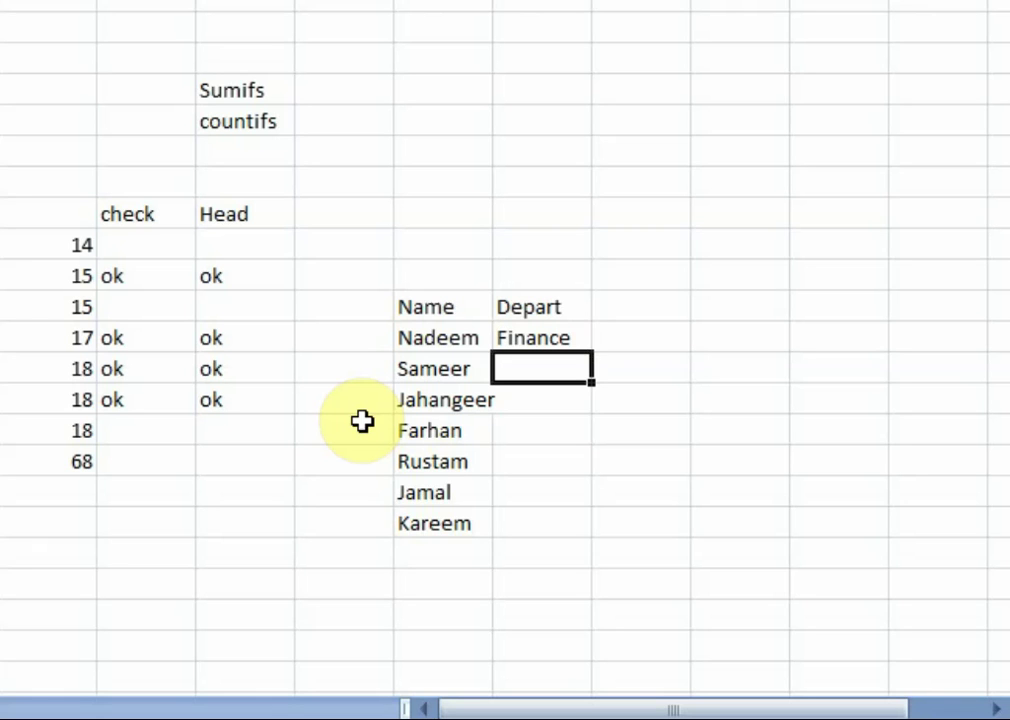
drag(592, 2, 632, 2)
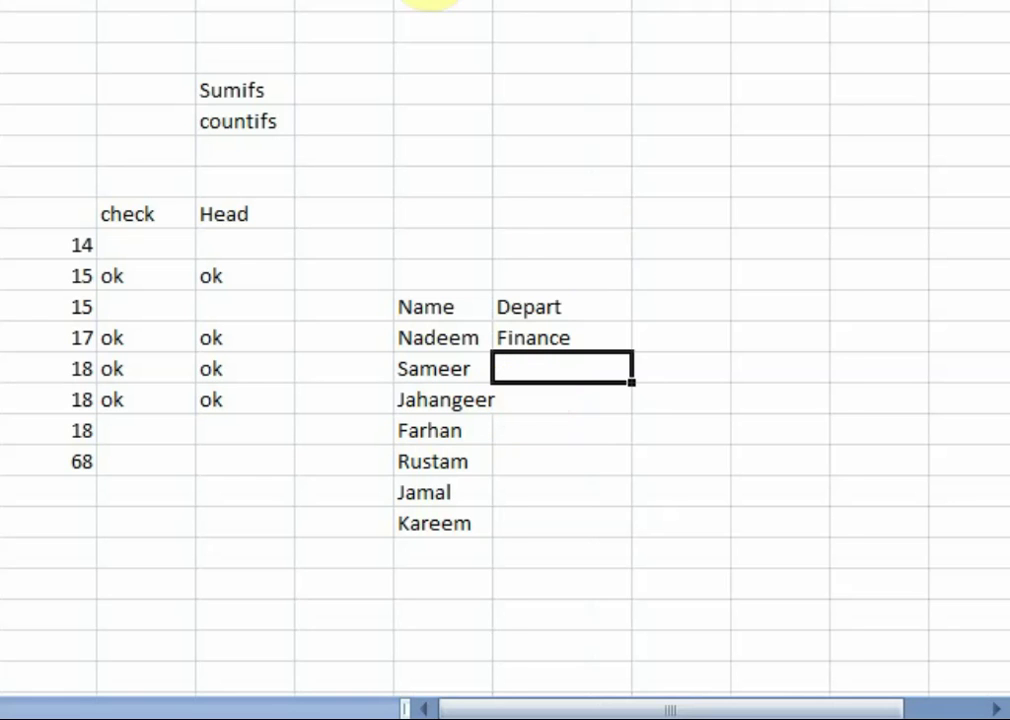
drag(492, 2, 509, 2)
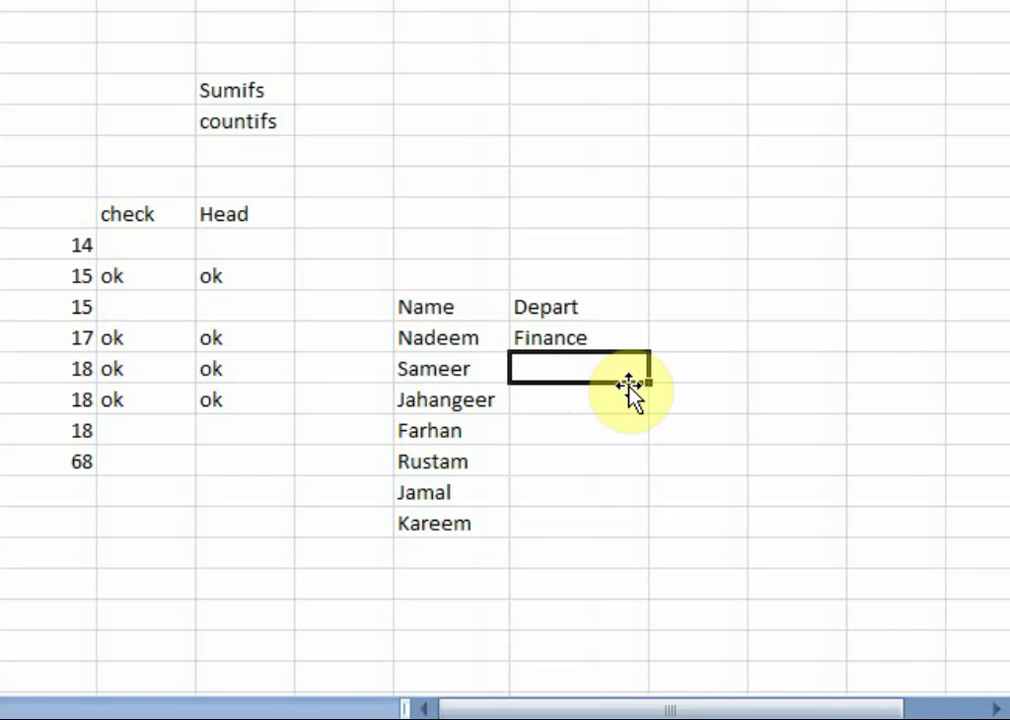
Enter "Operating" in K24 and "Software" in K25 of the Depart column.
text(Ope)
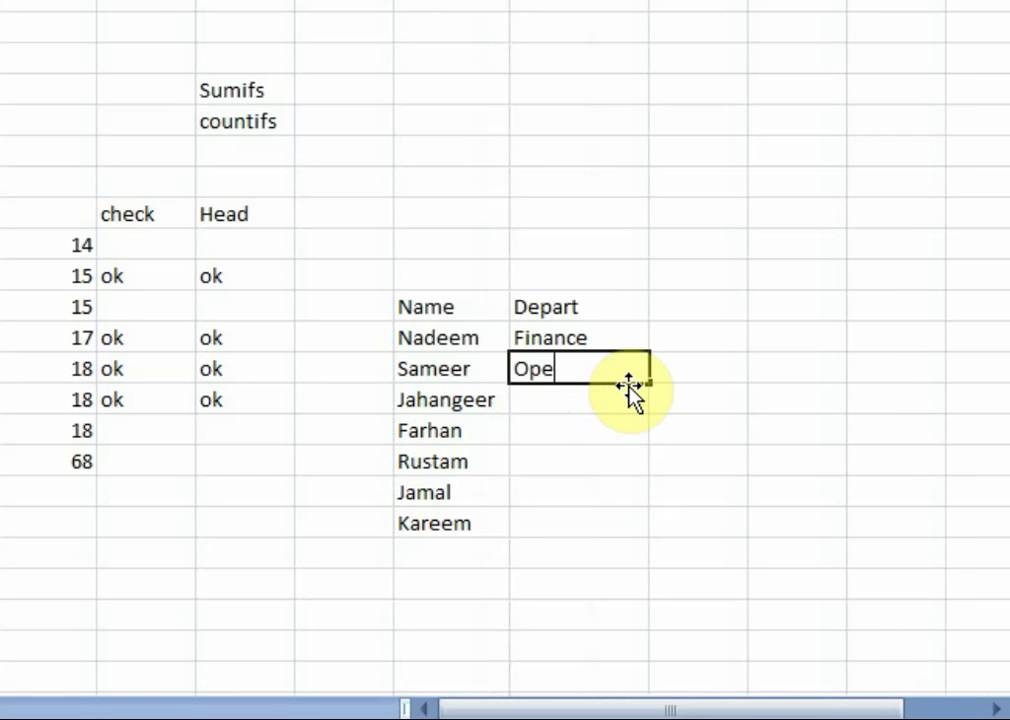
text(rating)
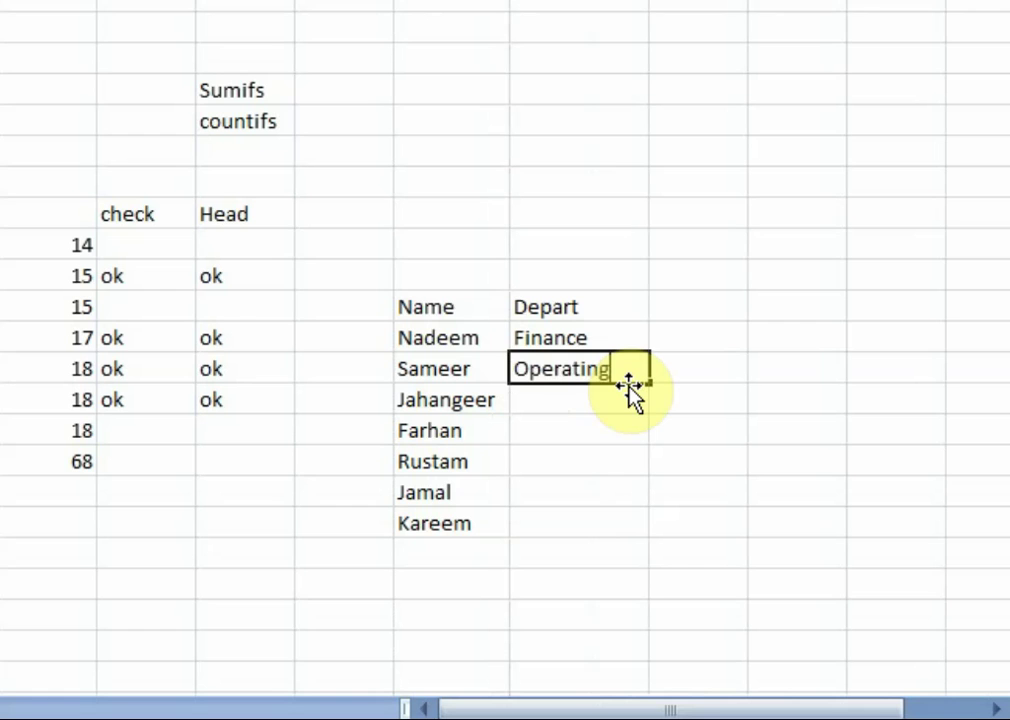
key(Return)
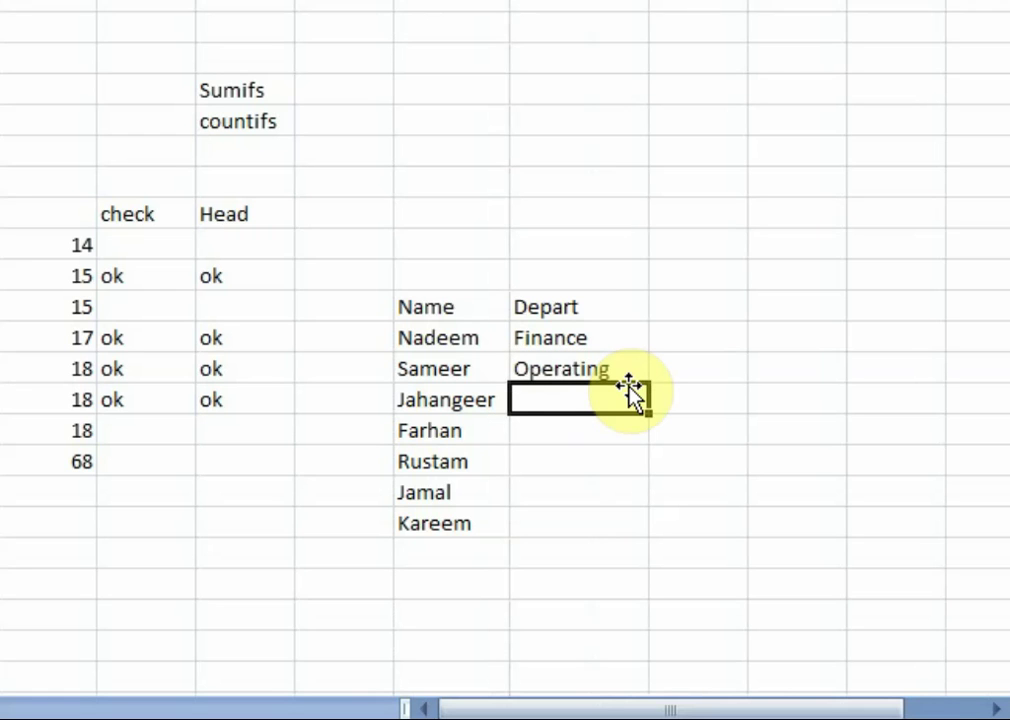
text(Softw)
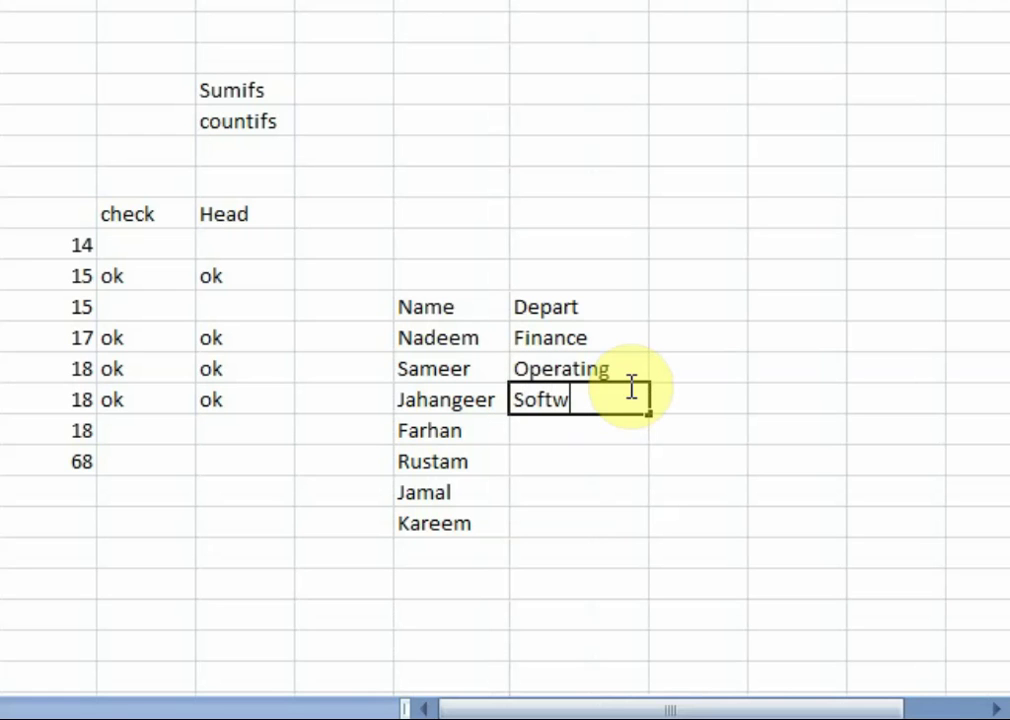
text(are)
key(Return)
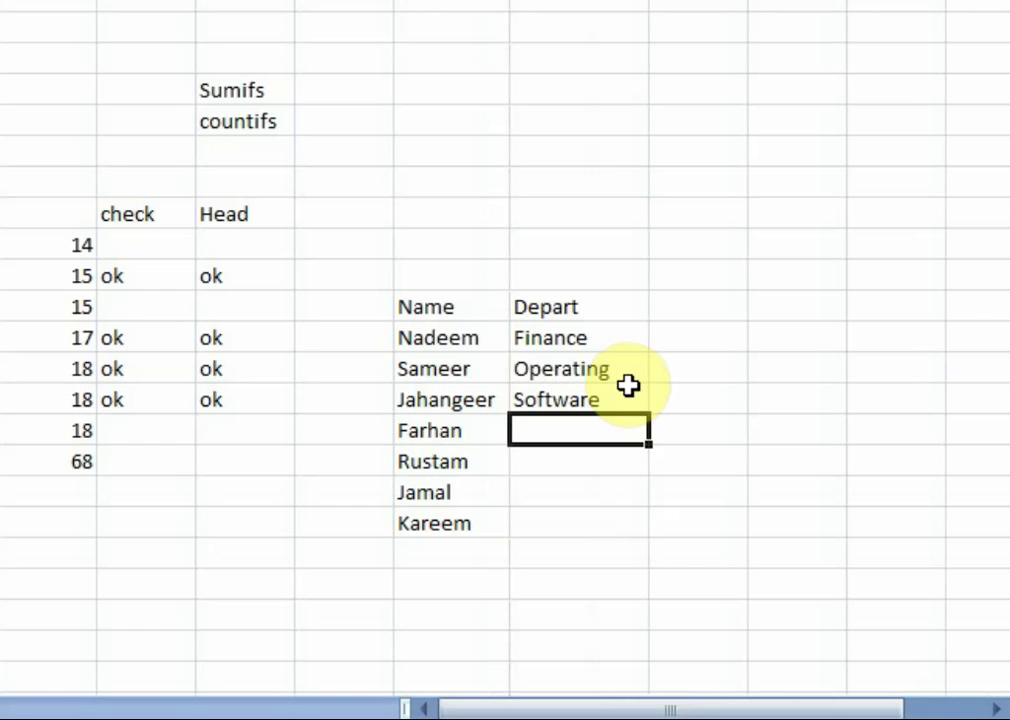
Enter "Management" as the fourth person's department in K26.
text(MAn)
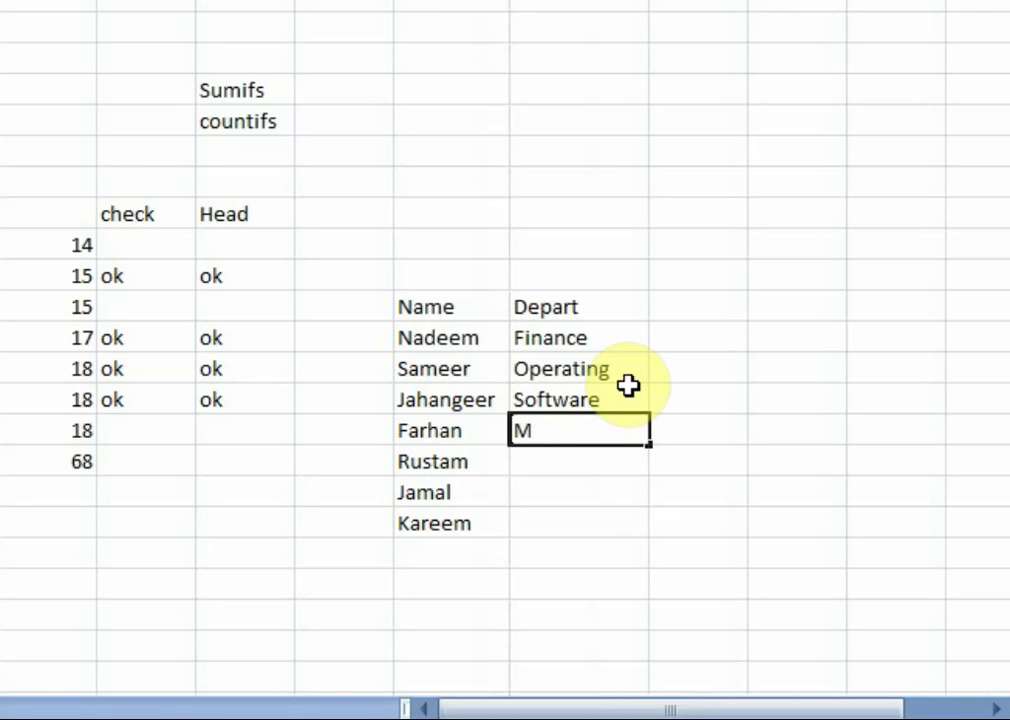
key(BackSpace)
key(BackSpace)
text(angae)
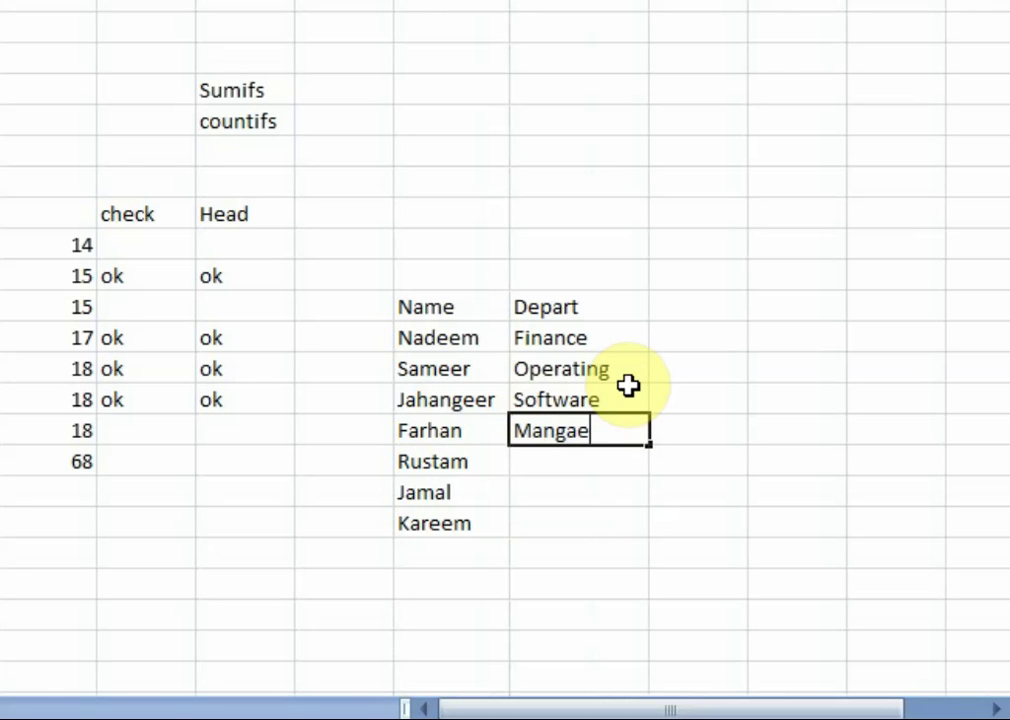
key(BackSpace)
key(BackSpace)
text(e)
key(BackSpace)
key(BackSpace)
text(agnem)
key(BackSpace)
key(BackSpace)
key(BackSpace)
text(ement)
key(Return)
Fill the rest of the Depart column with "Software" in K27, "Operating" in K28 and "Finance" in K29.
text(Software)
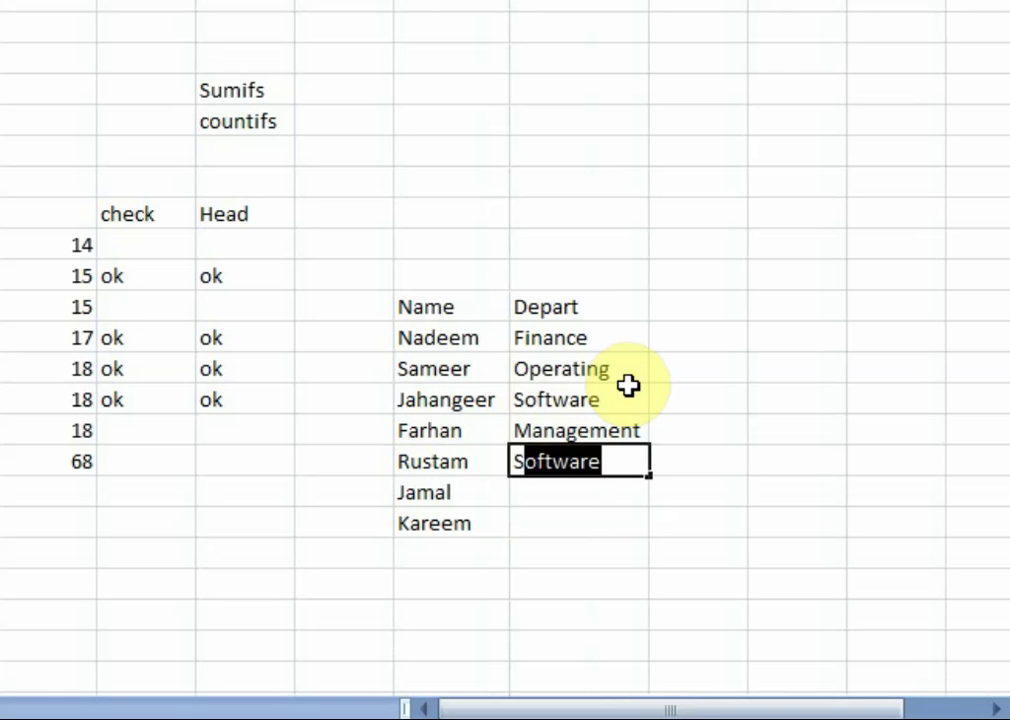
key(Return)
text(Operating)
key(Return)
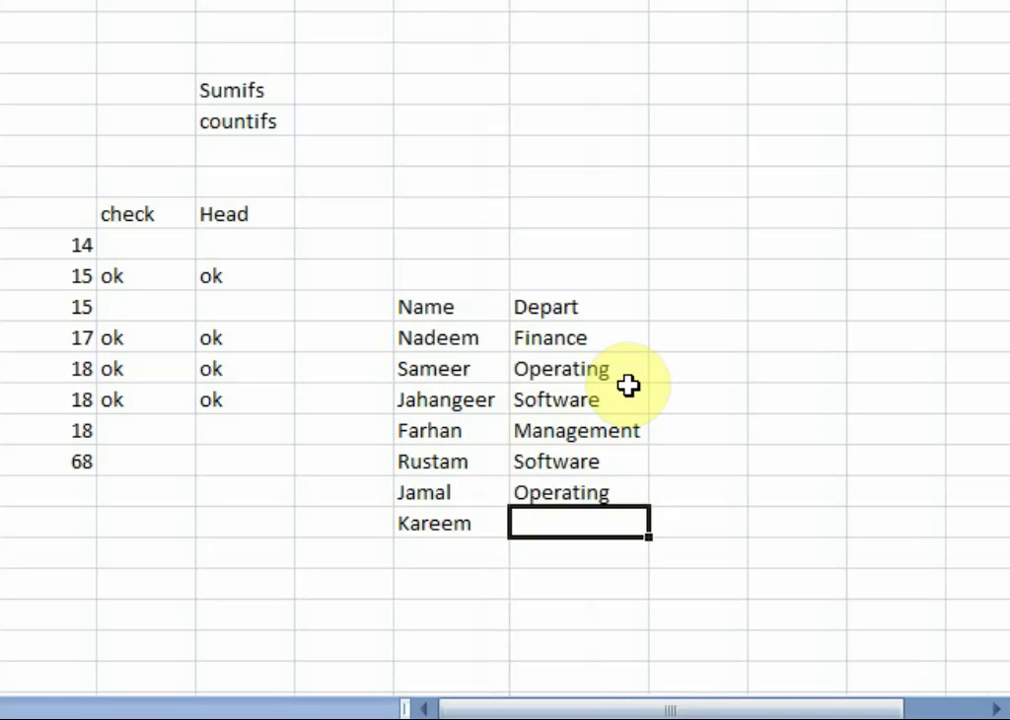
text(F)
key(Right)
Add the column header "City" in L22 beside the Depart header.
key(Up)
key(Up)
key(Up)
key(Up)
key(Up)
key(Up)
key(Up)
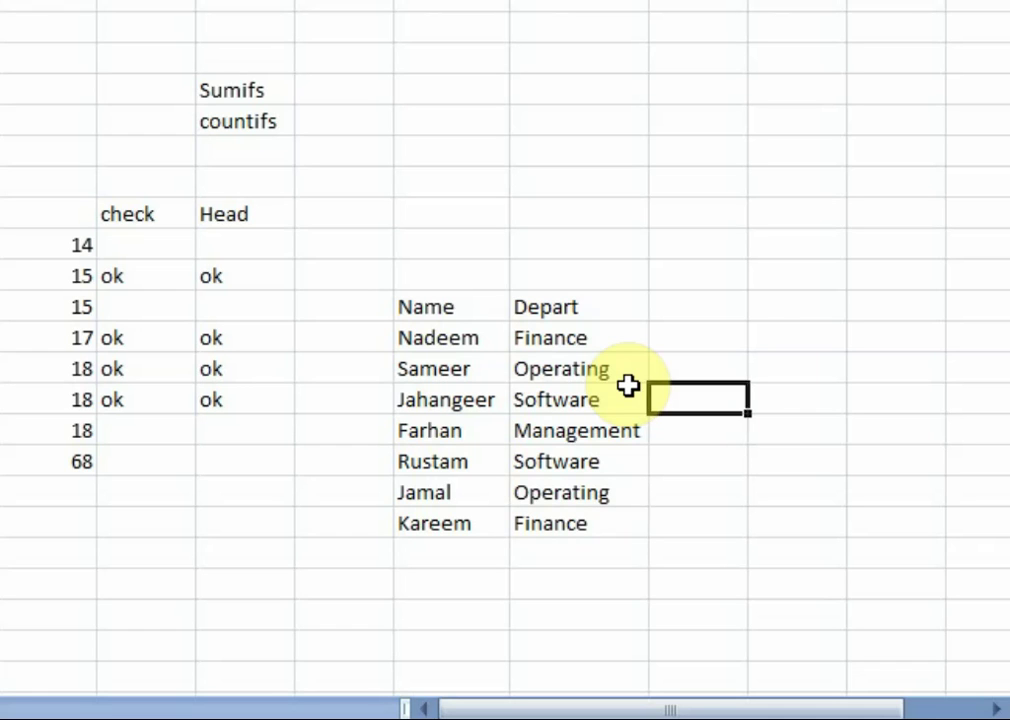
text(City)
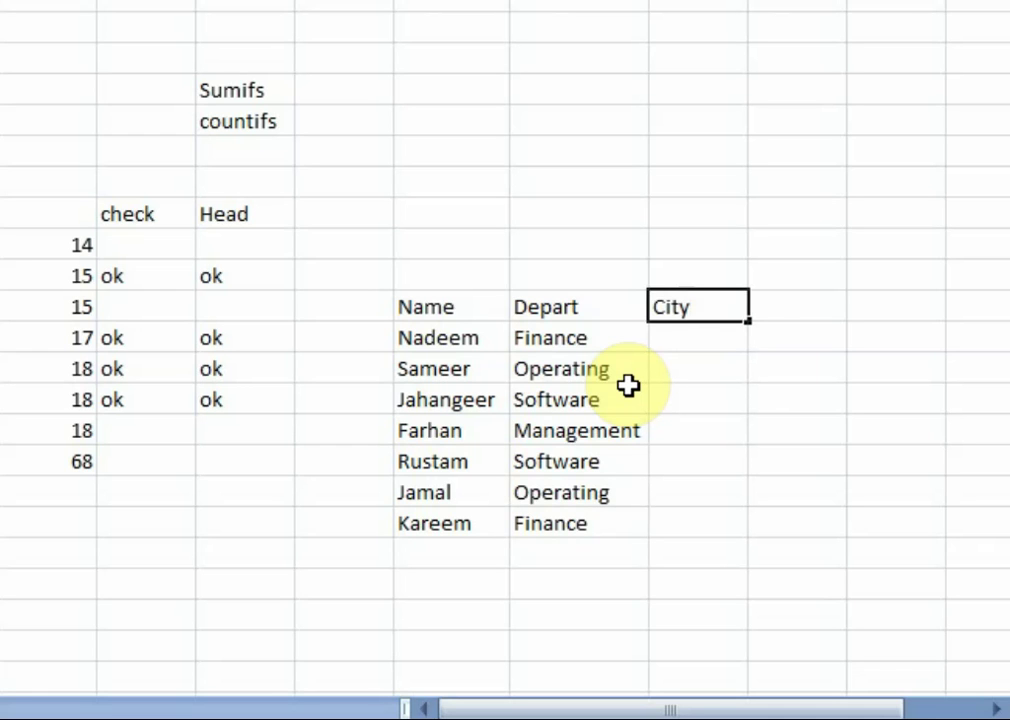
key(Return)
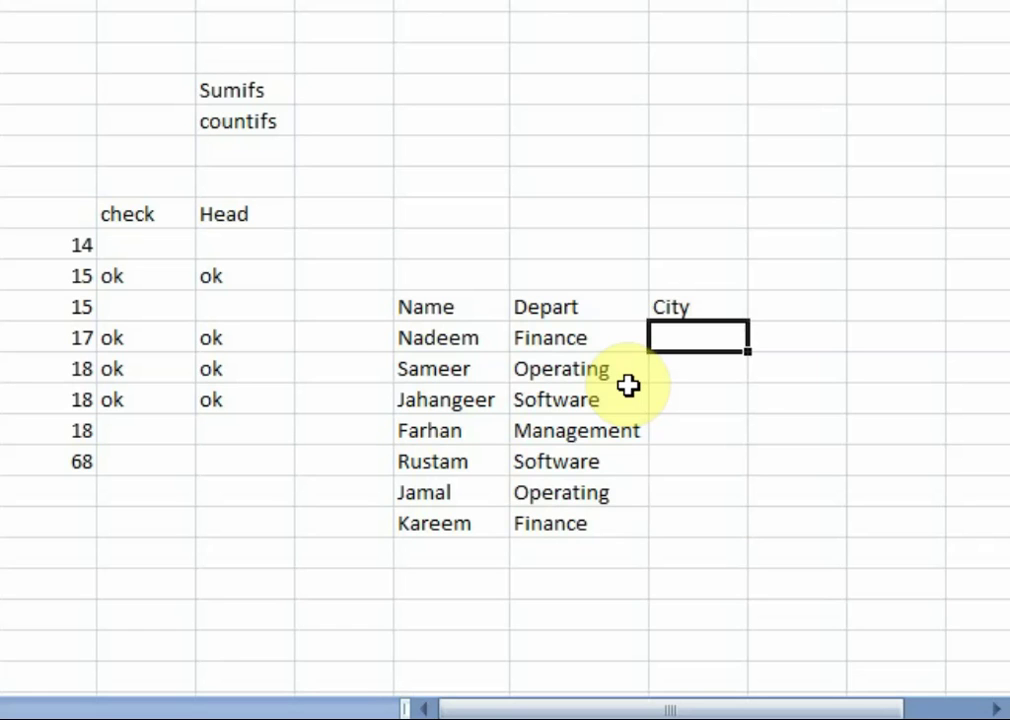
Enter "Karachi" as the first person's city in L23.
text(Karah)
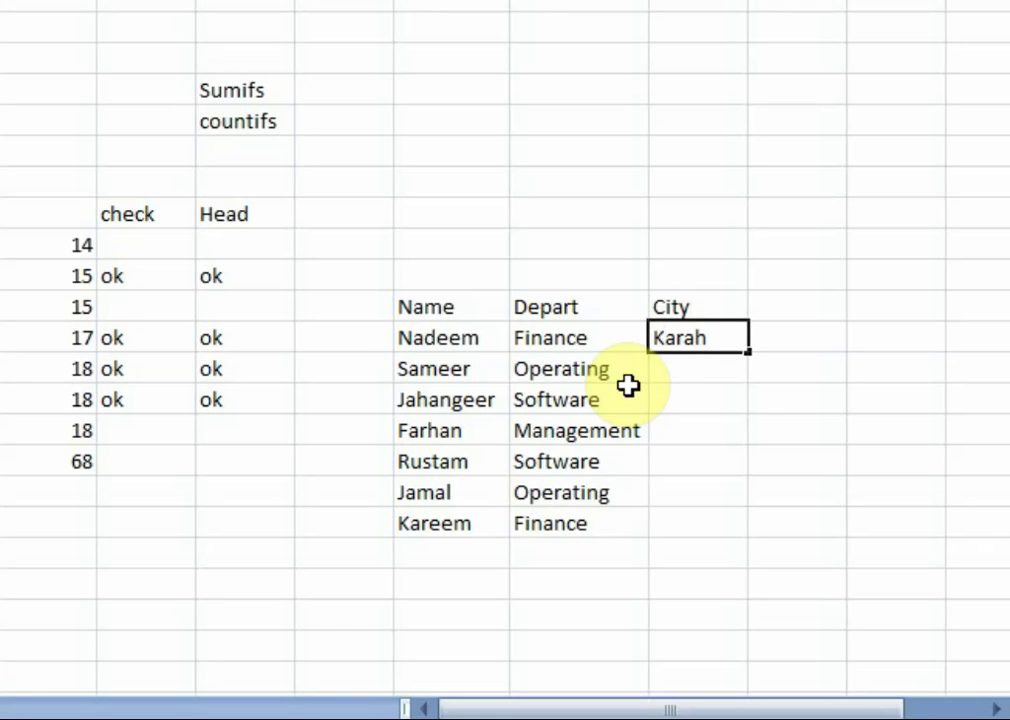
key(BackSpace)
text(chi)
key(Return)
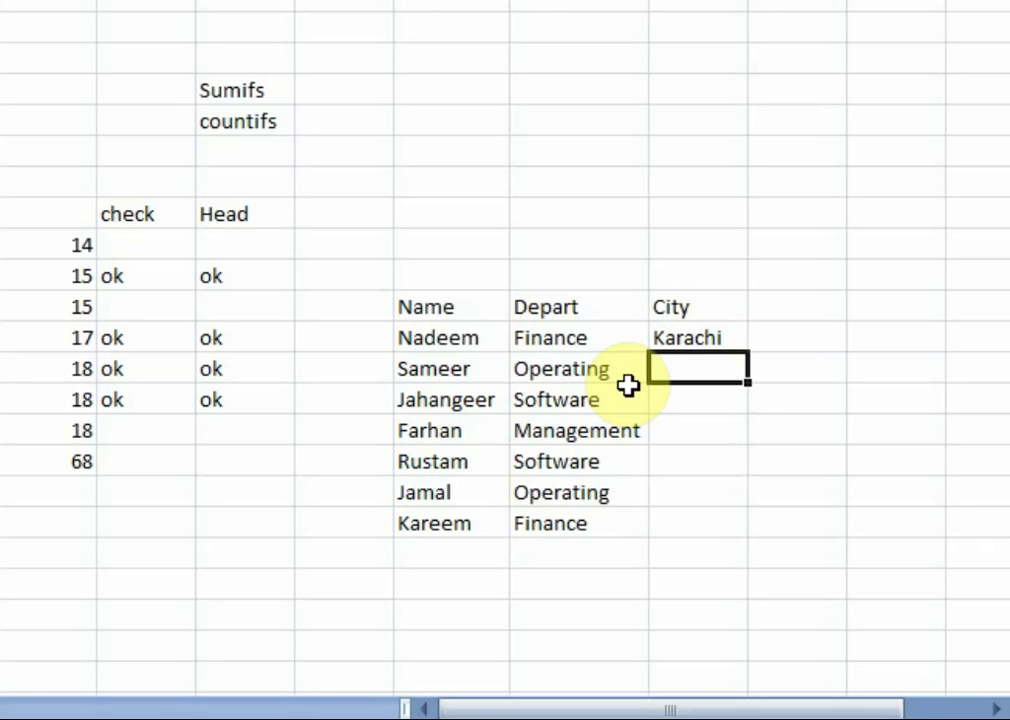
Enter the cities of the second to fourth people: "Hyderabad" in L24, "Karachi" in L25 and "Karachi" in L26.
text(Hyderabad)
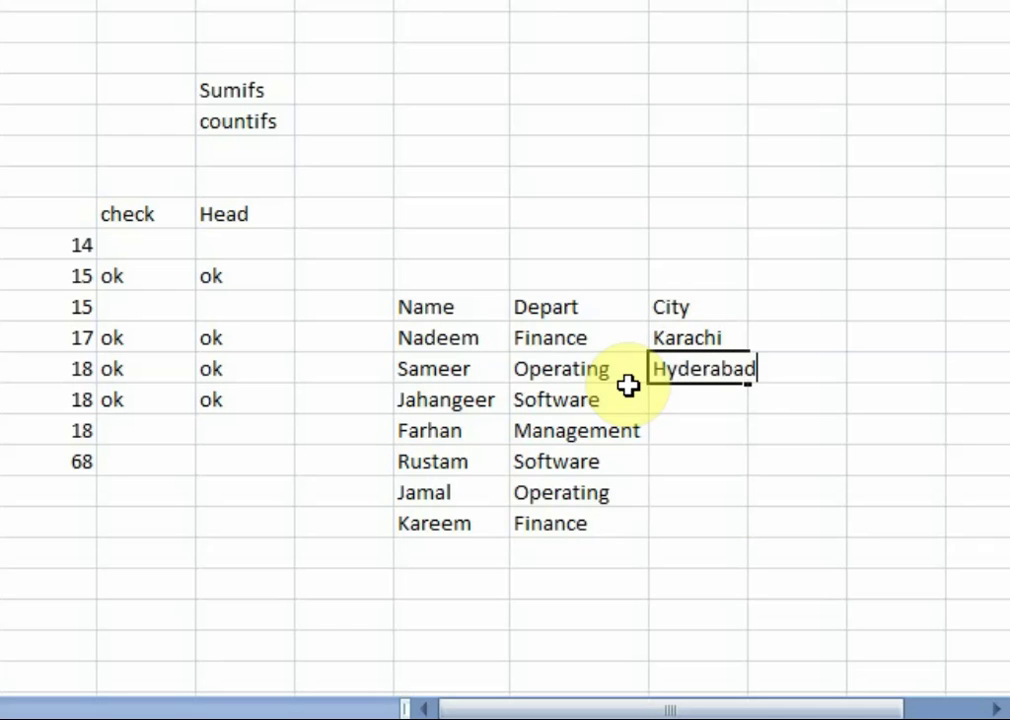
key(Return)
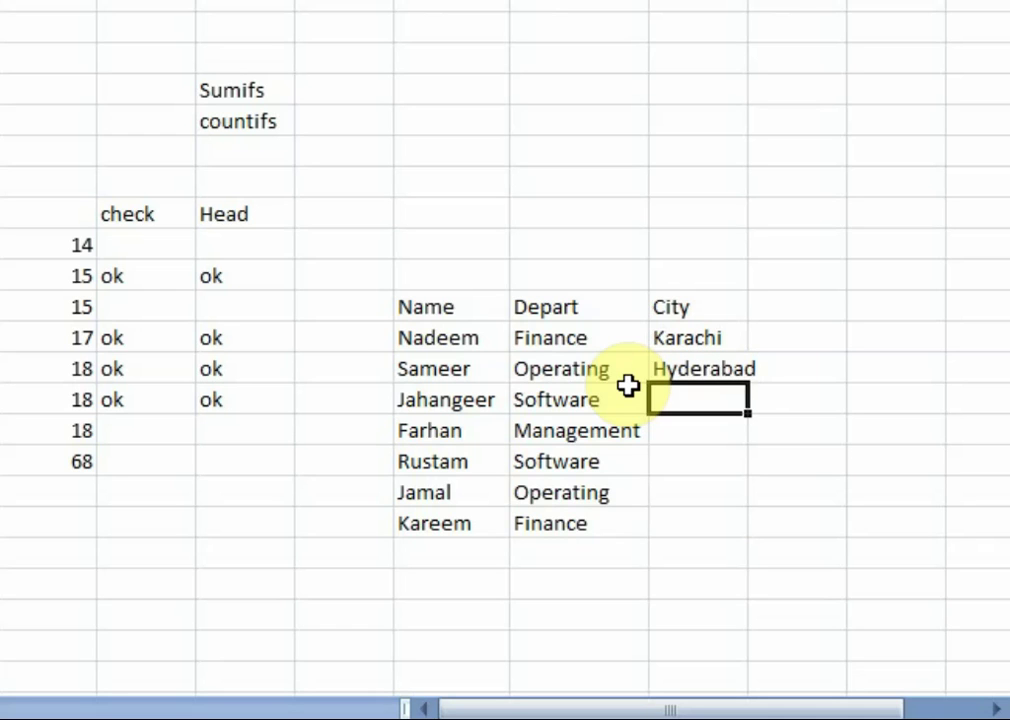
text(K)
key(Return)
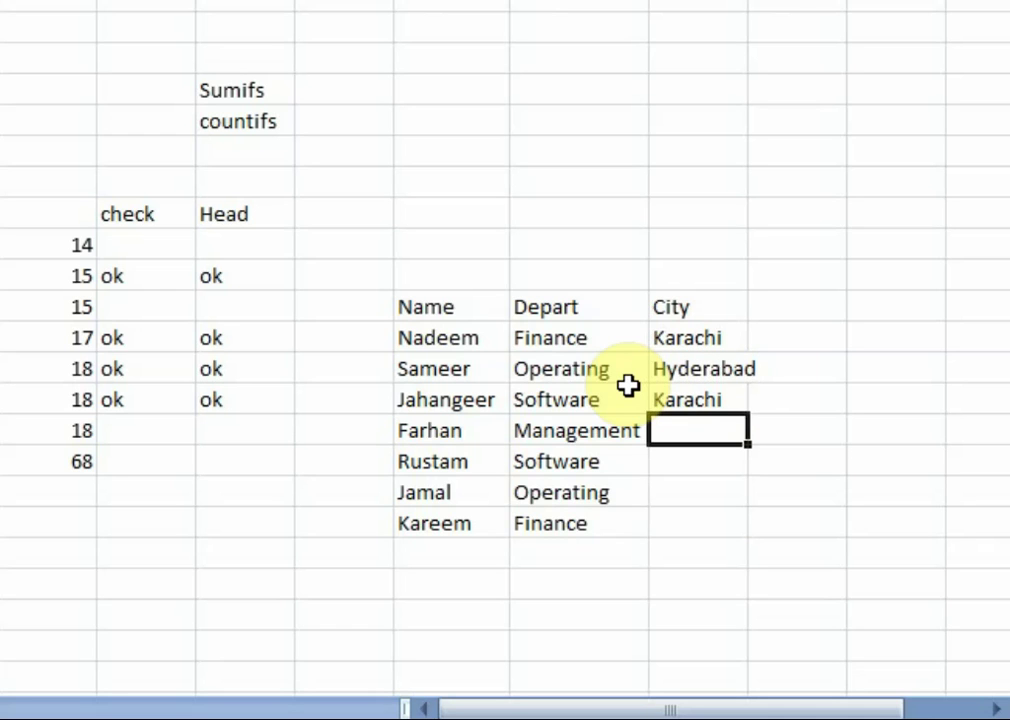
text(K)
key(Return)
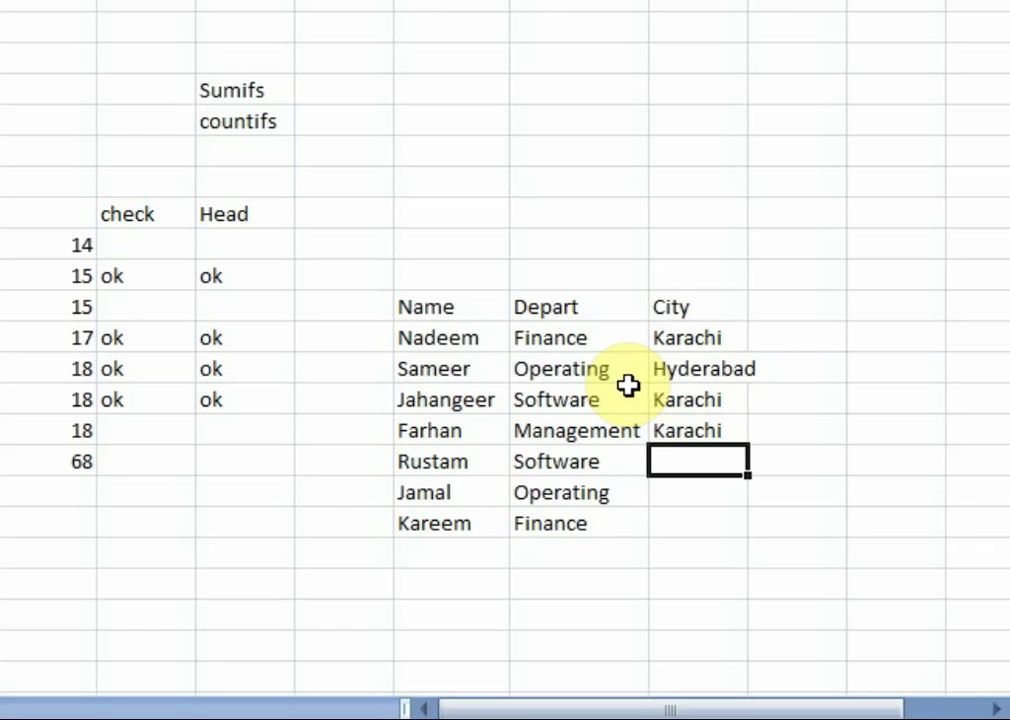
Complete the City column with "Hyderabad" in L27, "Karachi" in L28 and "Hyderabad" in L29, and autofit the column's width.
text(H)
key(Return)
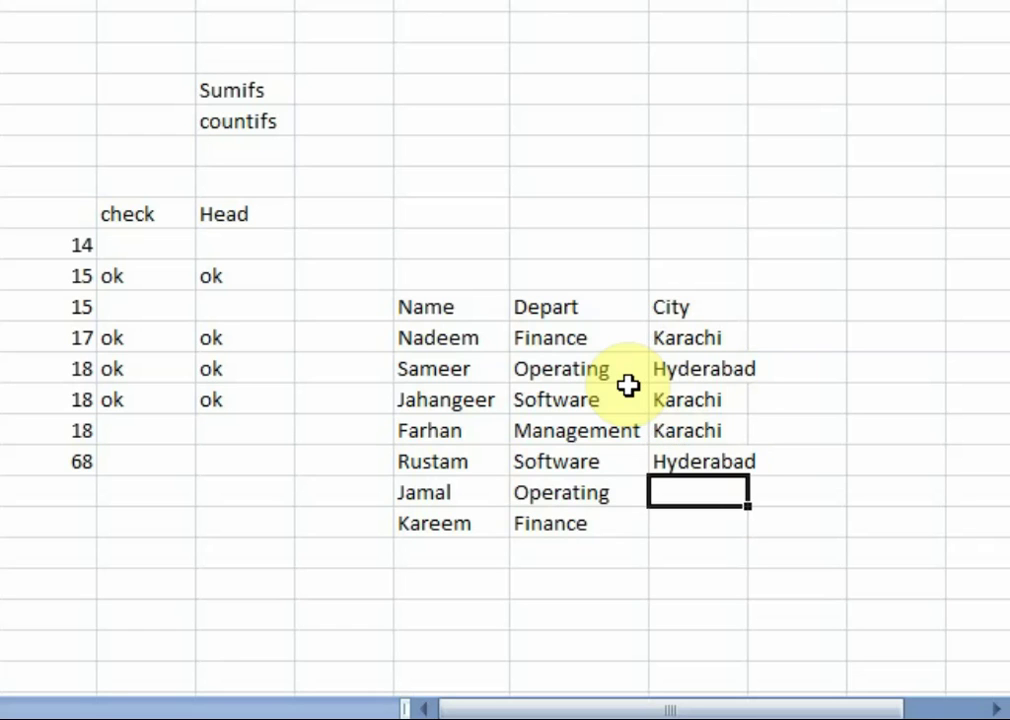
text(Ka)
key(Return)
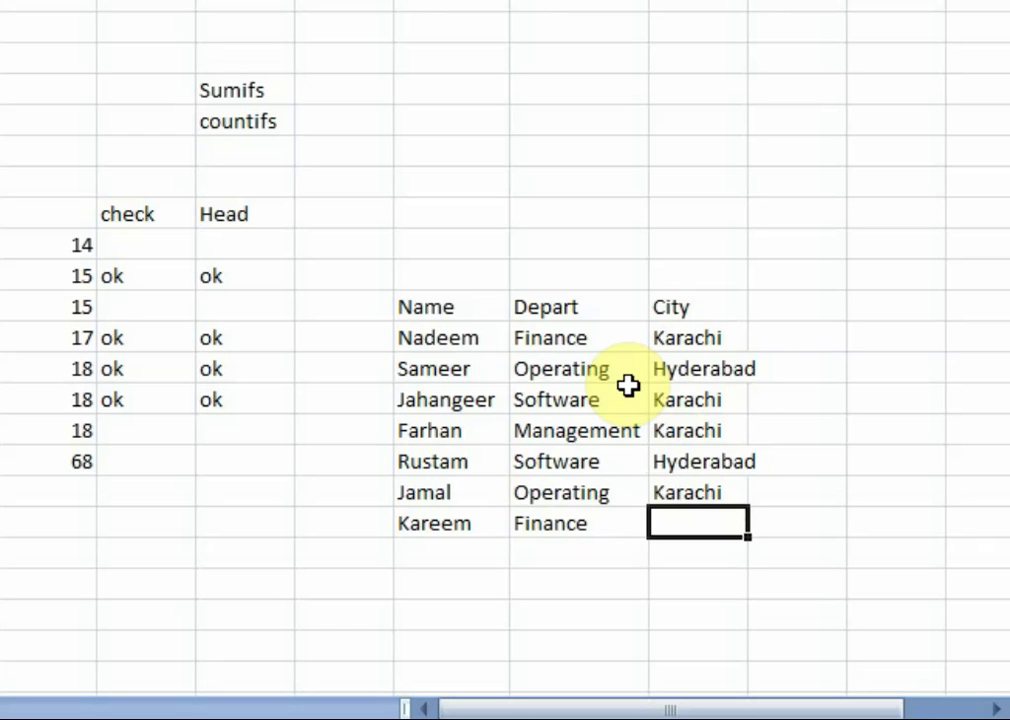
text(H)
key(Tab)
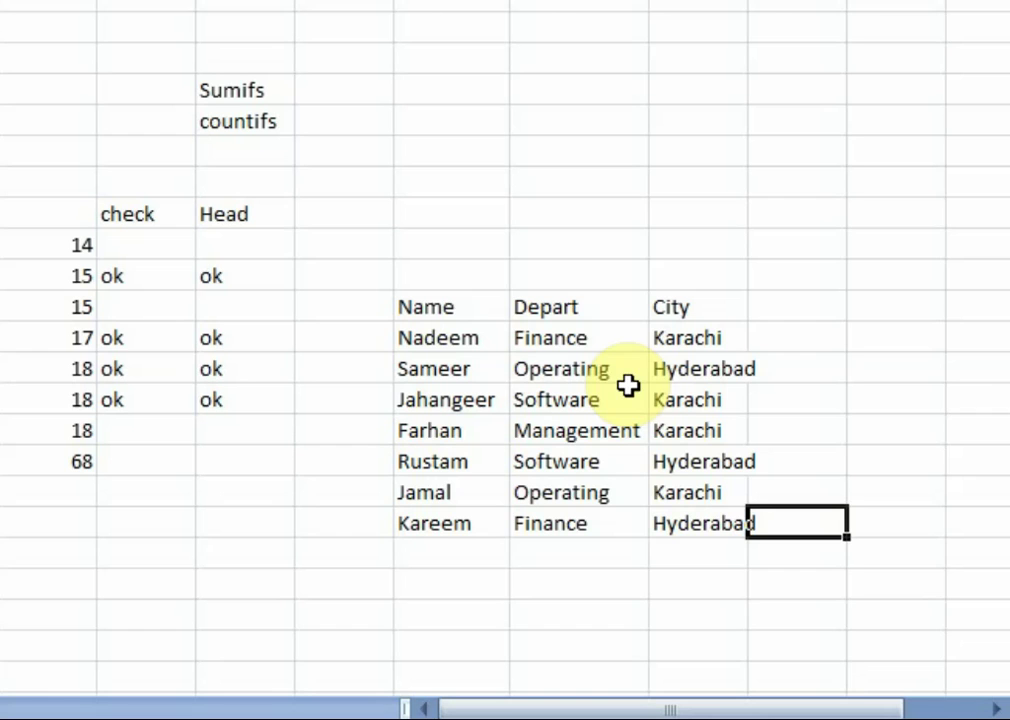
double_click(748, 1)
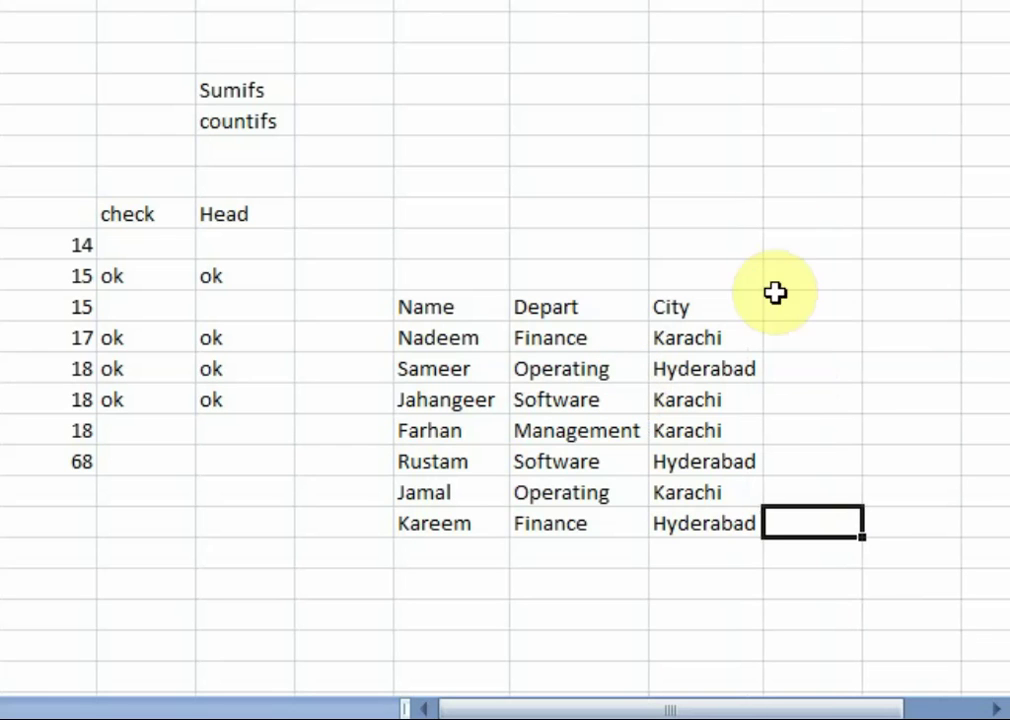
Add the column header "Salary" in M22 beside City and enter 10000 as the first person's salary in M23.
click(816, 307)
text(SA)
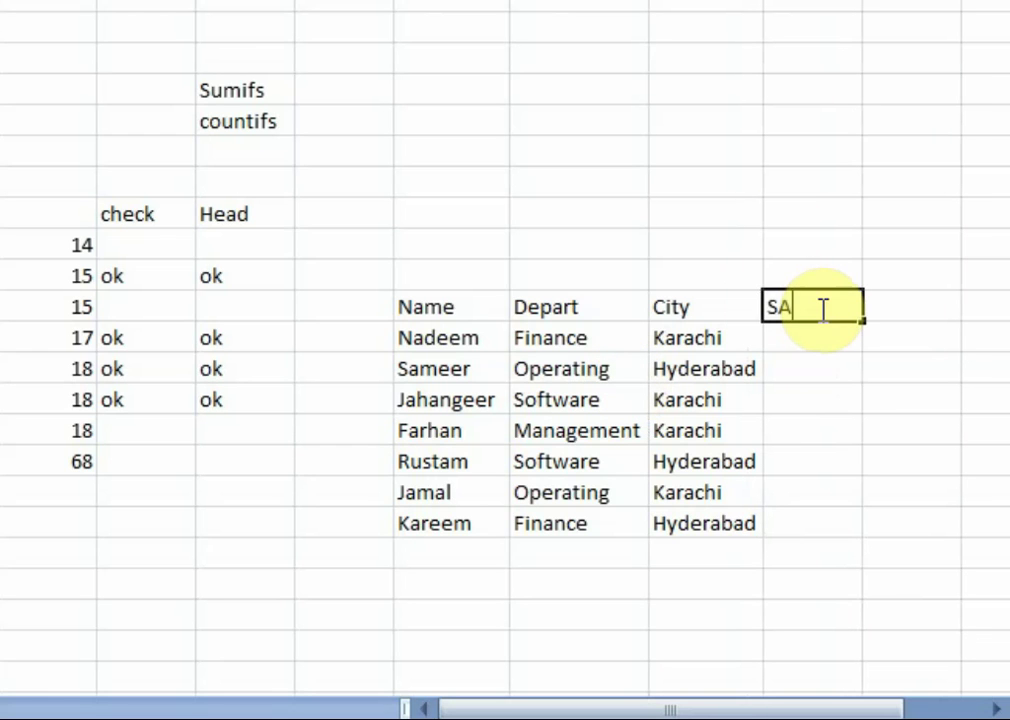
text(lary)
key(Return)
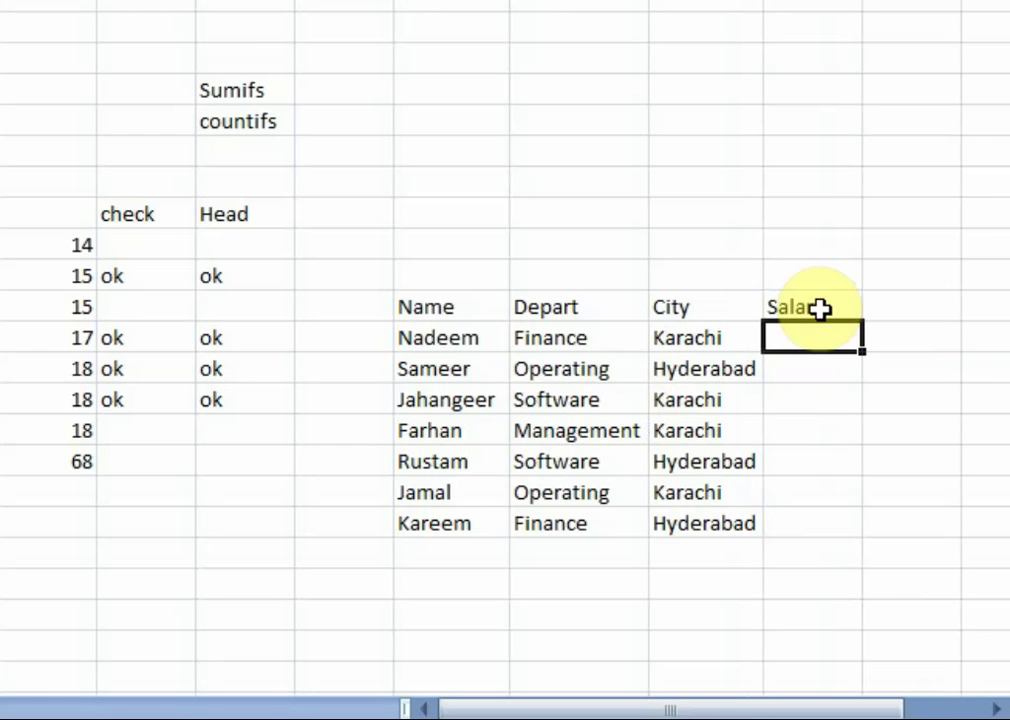
text(10000)
key(Return)
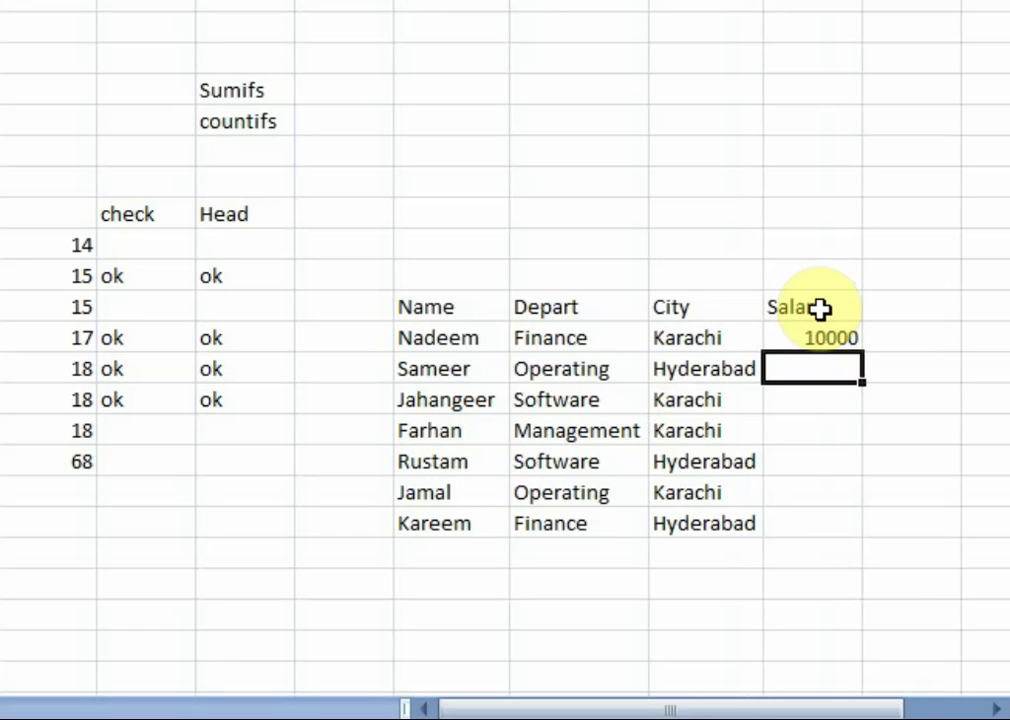
text(50000)
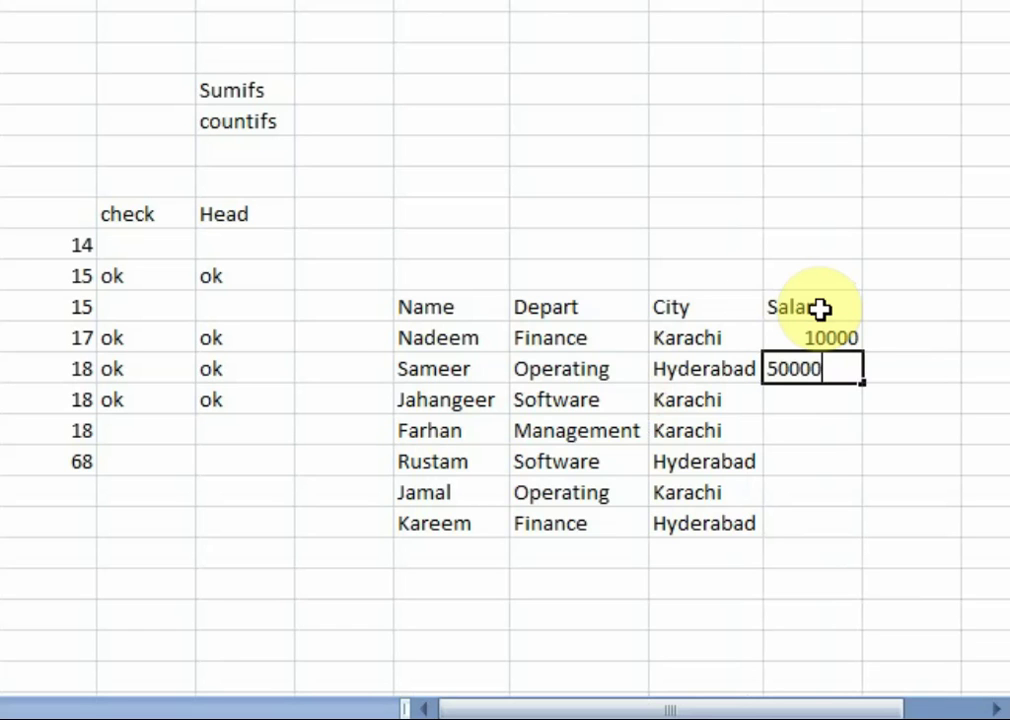
key(Return)
key(Up)
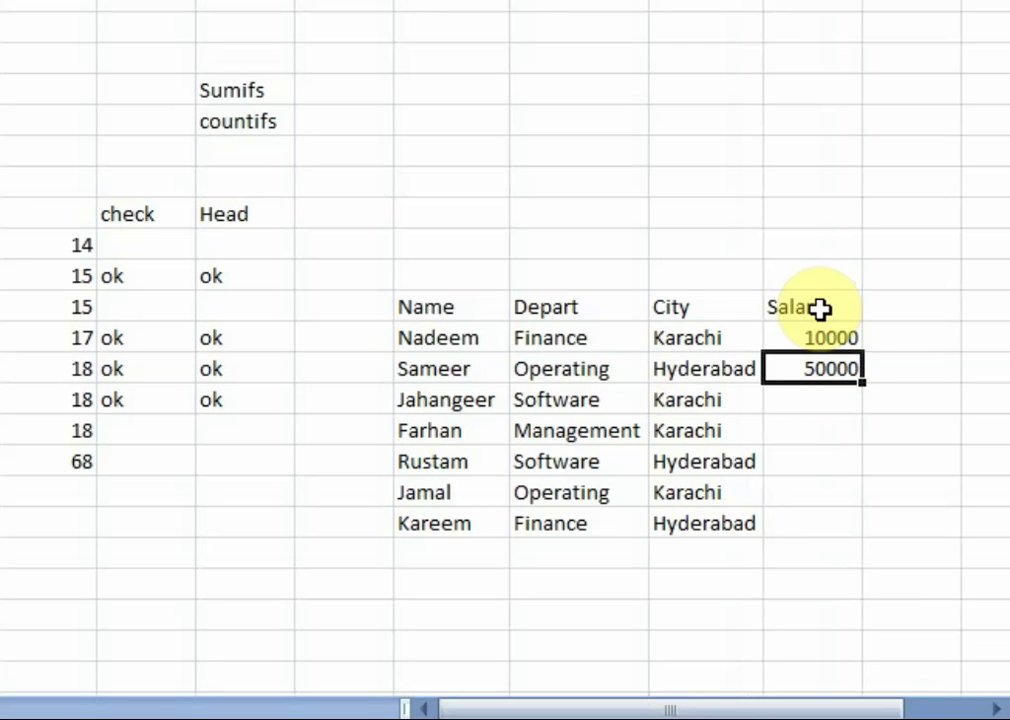
text(5000)
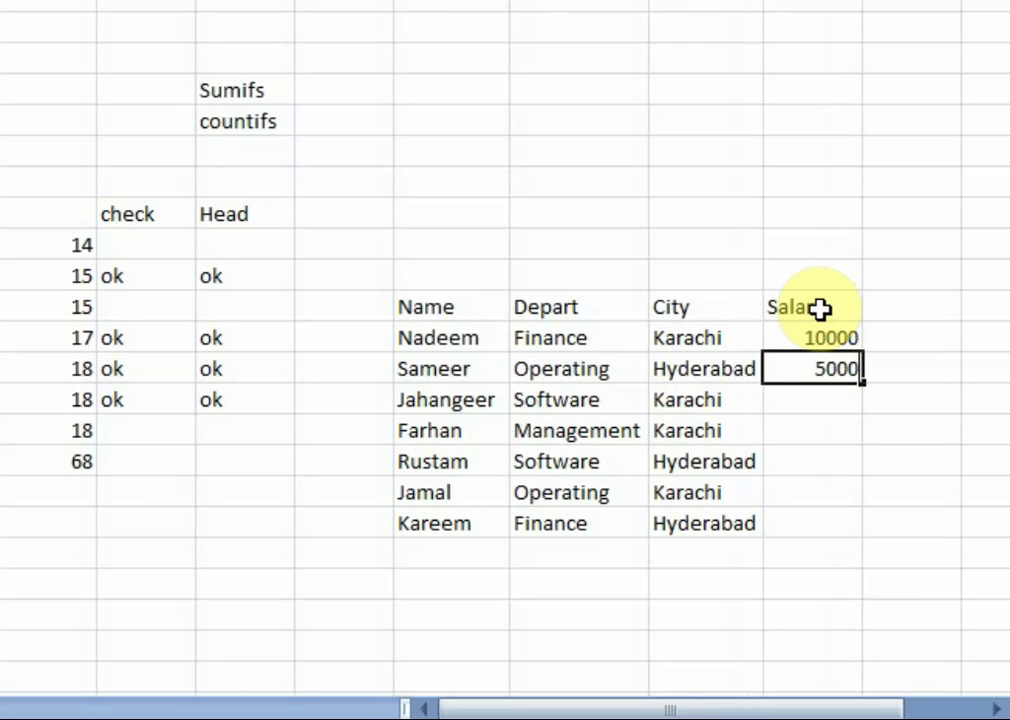
key(BackSpace)
key(BackSpace)
key(BackSpace)
key(BackSpace)
Enter the salaries of the second to fourth people: 25000 in M24, 30000 in M25 and 35000 in M26.
text(25000)
key(Return)
text(30000)
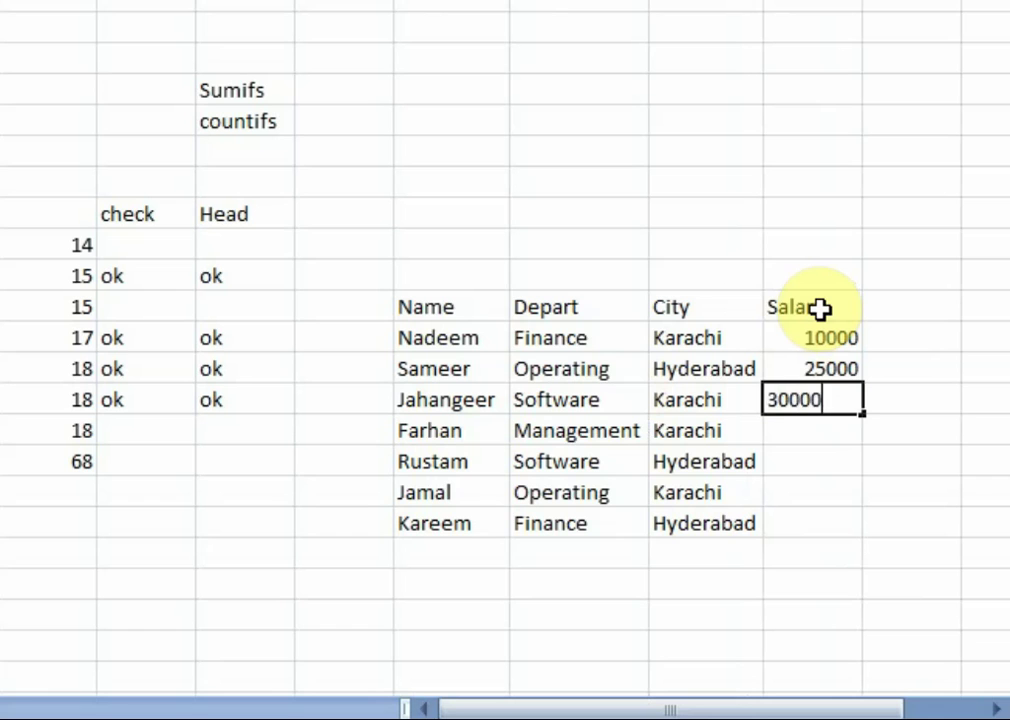
key(Return)
text(35000)
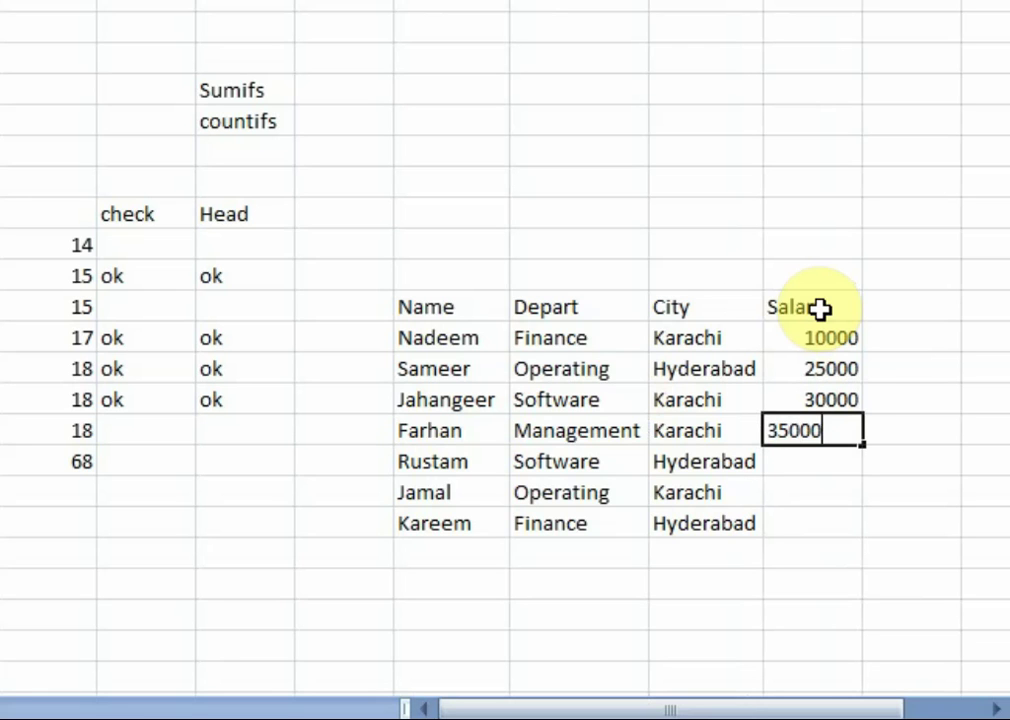
key(Return)
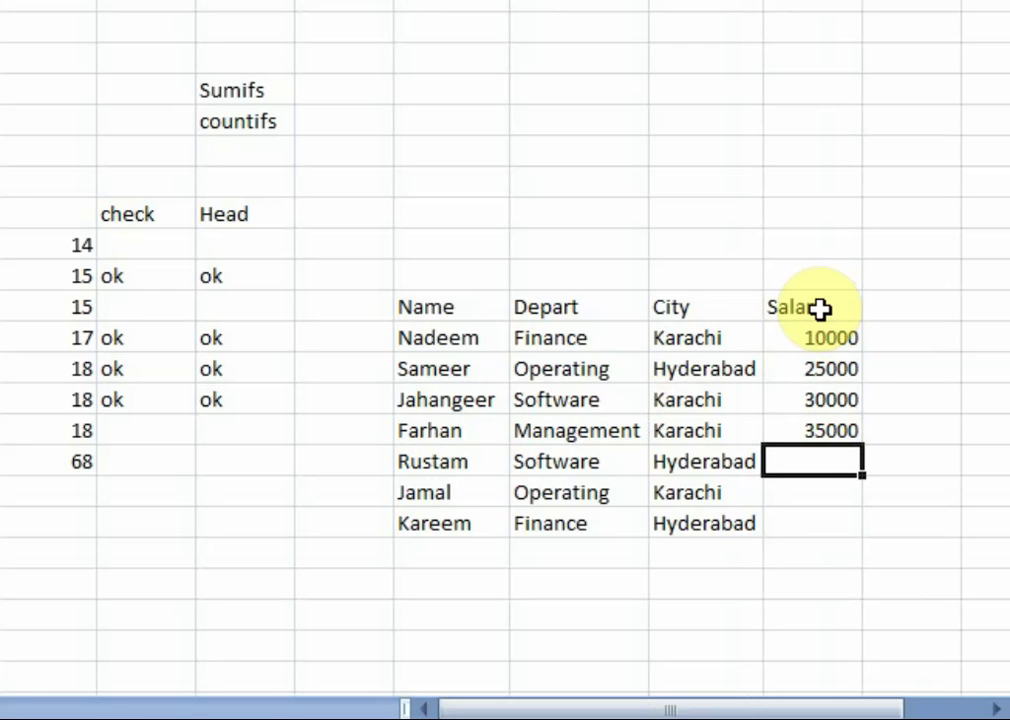
Fill the rest of the Salary column with 40000 in M27, 25000 in M28 and 35000 in M29.
text(40000)
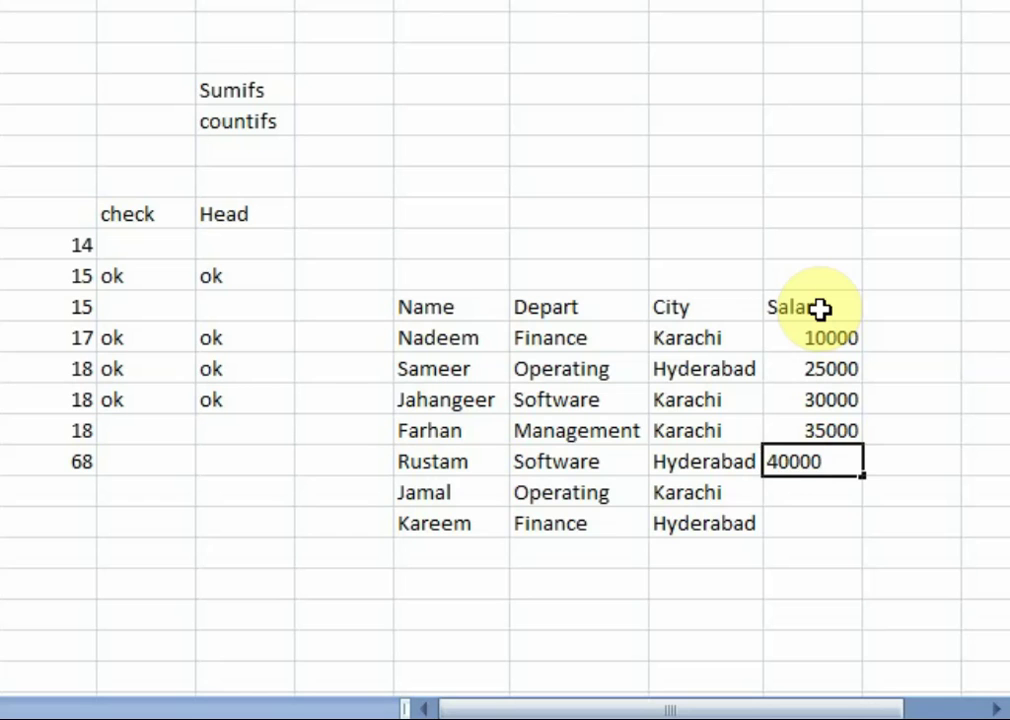
key(Return)
text(25000)
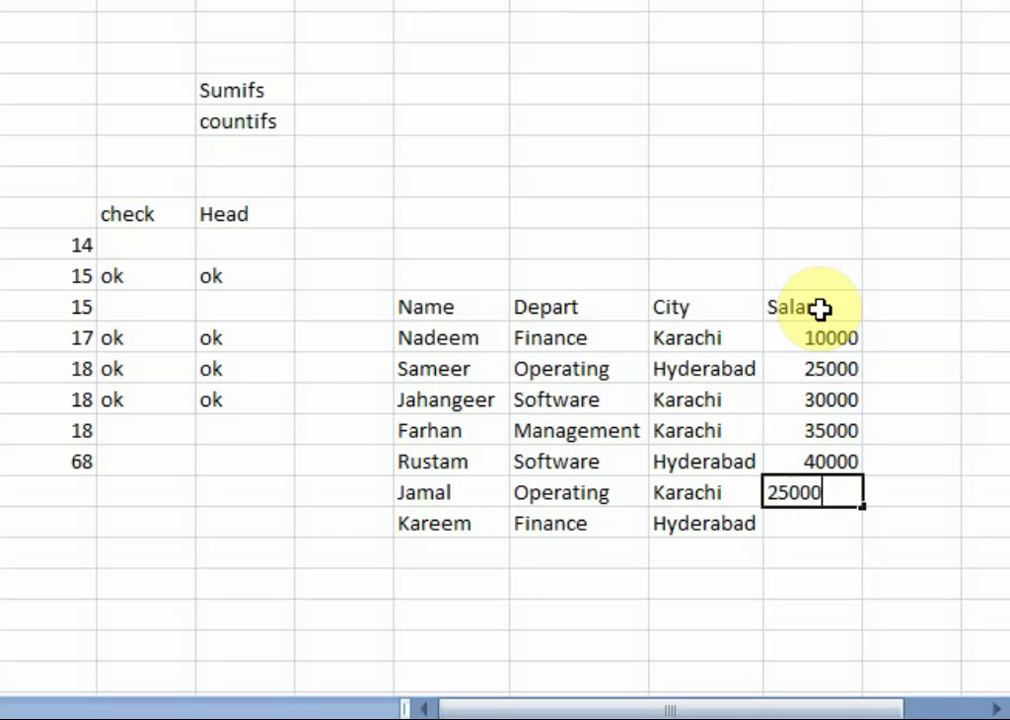
key(Return)
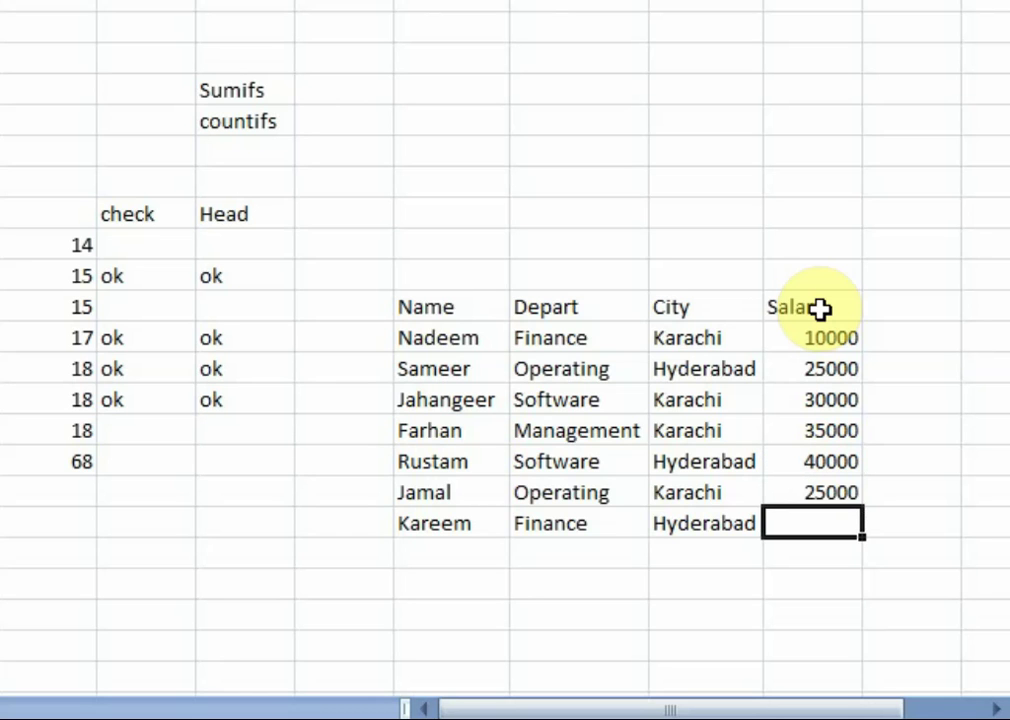
text(35000)
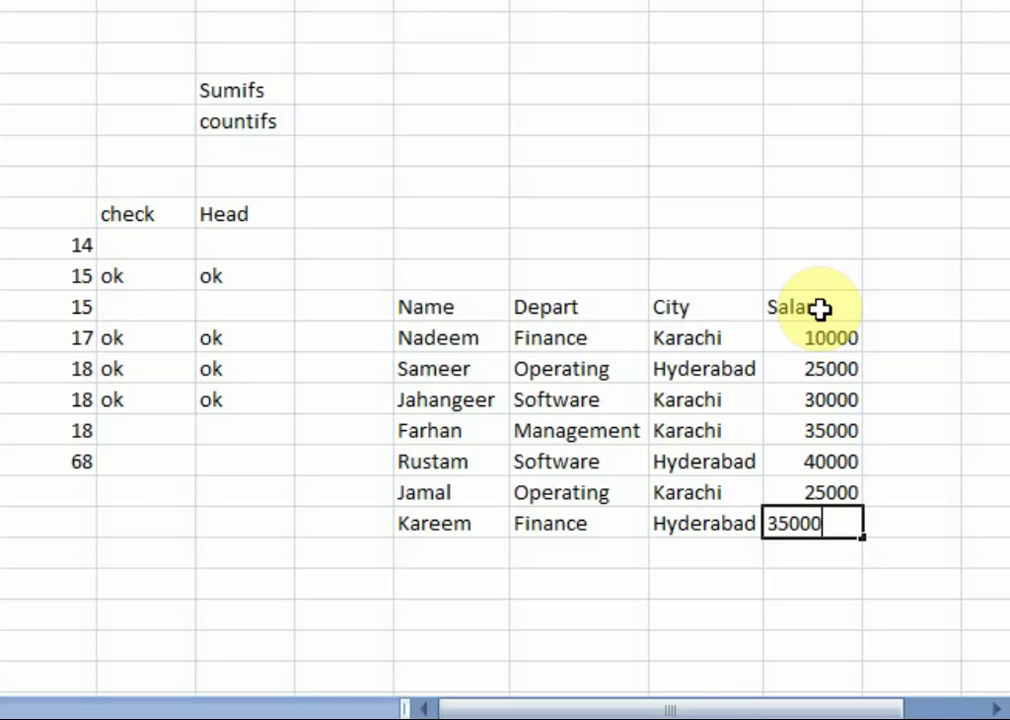
key(Return)
Total the Salary column in M30 with an AutoSum of M23:M29.
scroll(674, 494, down, 1)
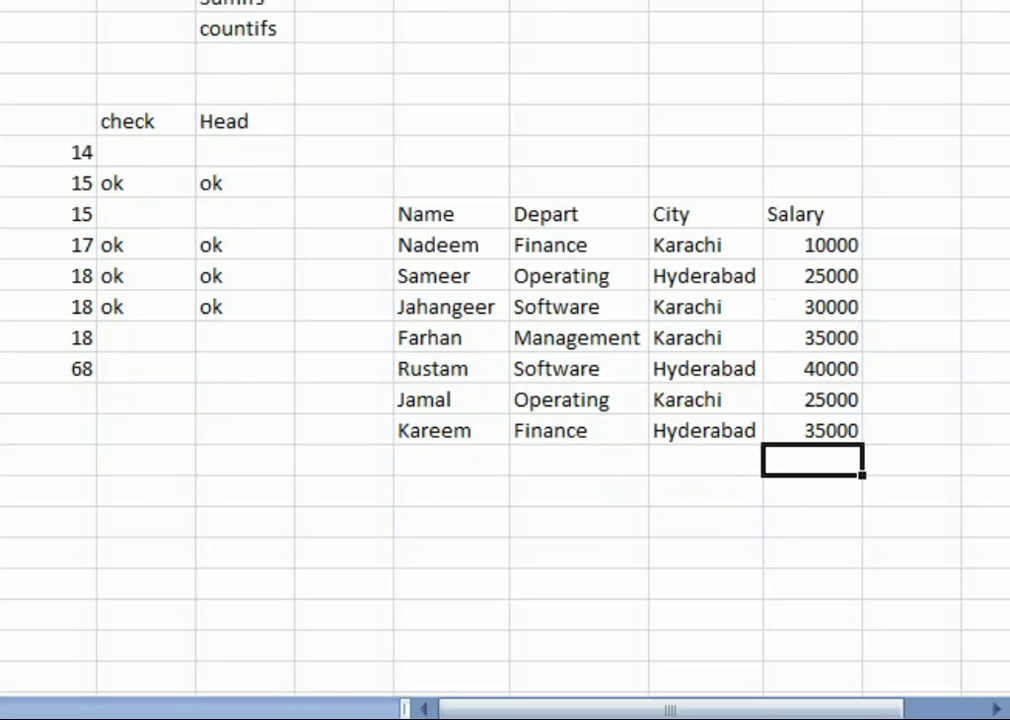
key(alt+equal)
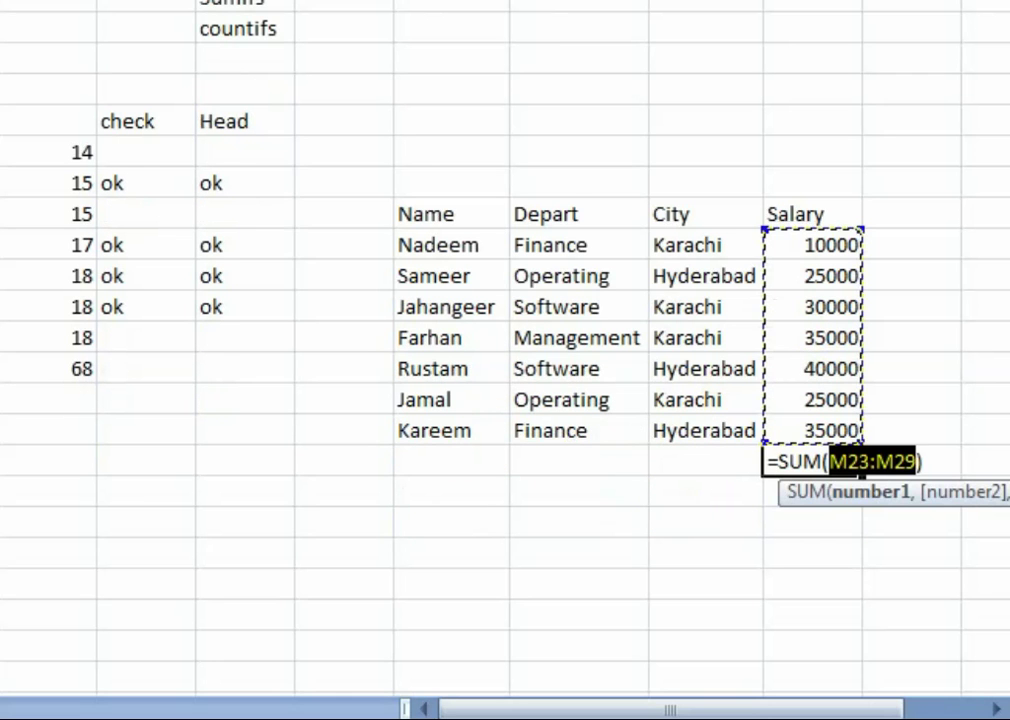
key(Return)
Add the criteria headers "Depart" in K33 and "City" in L33 below the employee list.
key(Down)
key(Down)
key(Down)
key(Down)
key(Down)
key(Down)
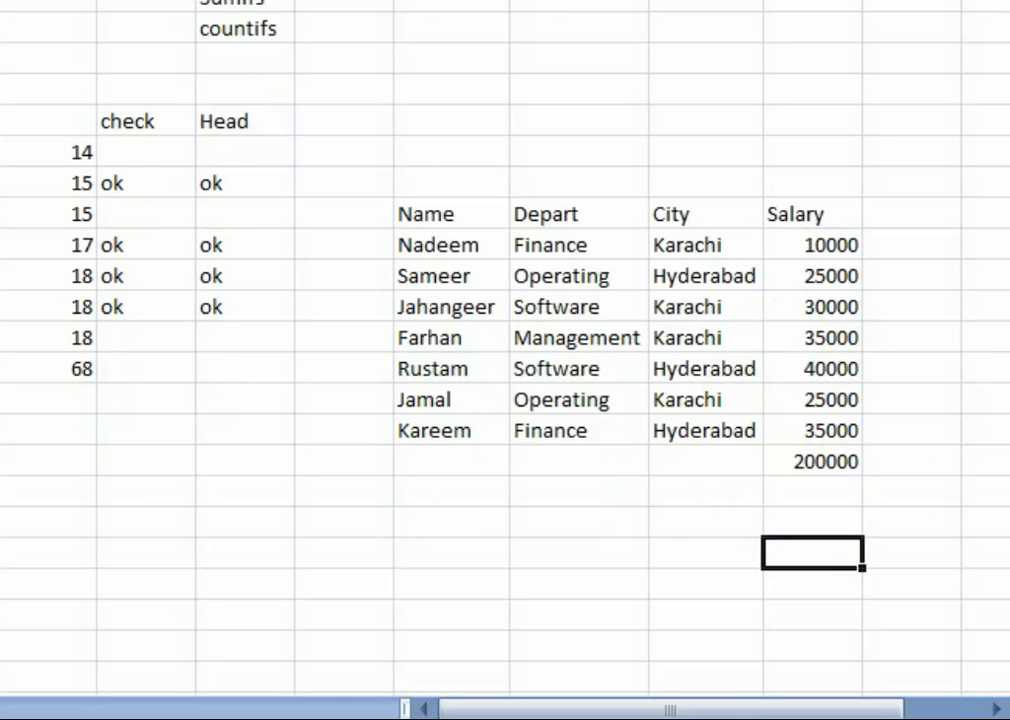
key(Down)
key(Down)
key(Up)
key(Up)
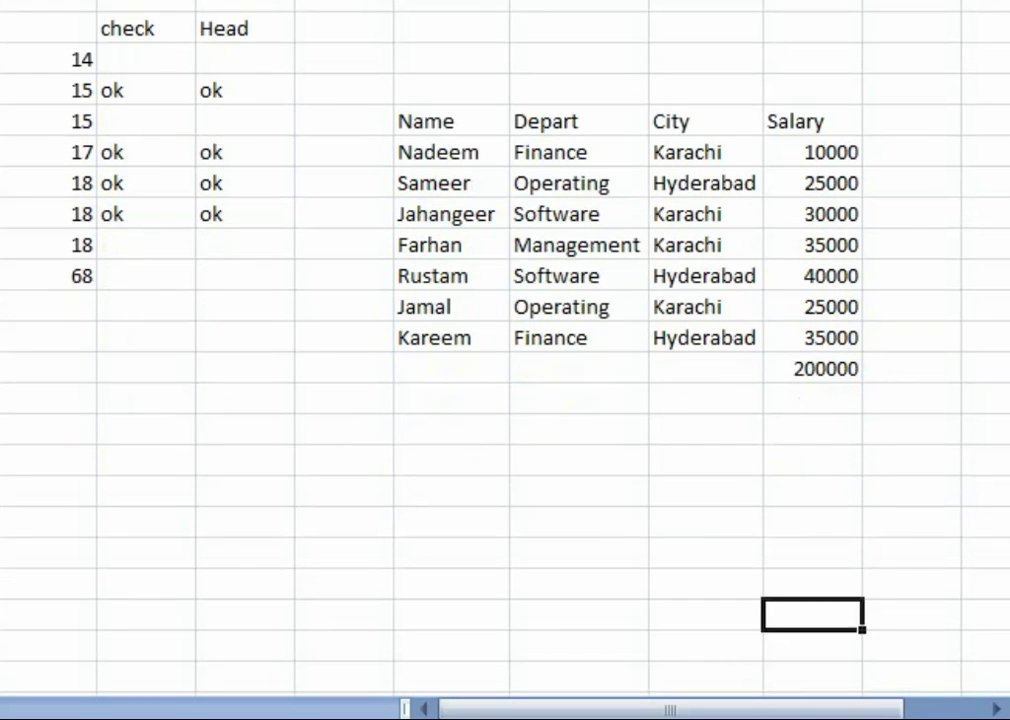
key(Up)
key(Up)
key(Up)
key(Up)
key(Left)
key(Left)
key(Left)
key(Left)
key(Right)
key(Right)
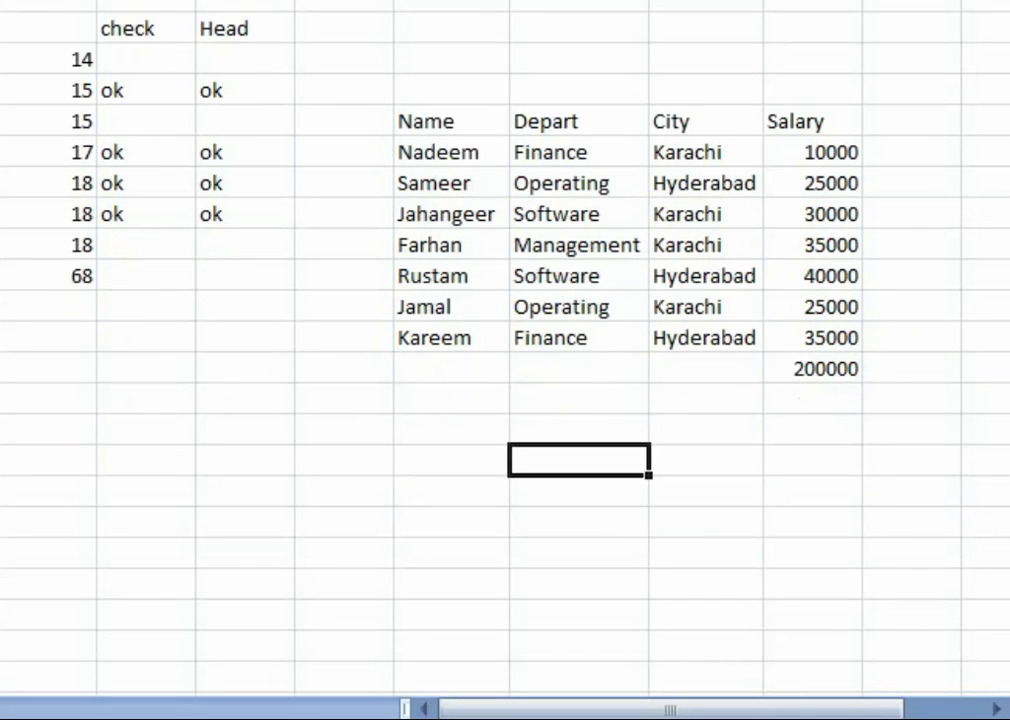
text(Depart)
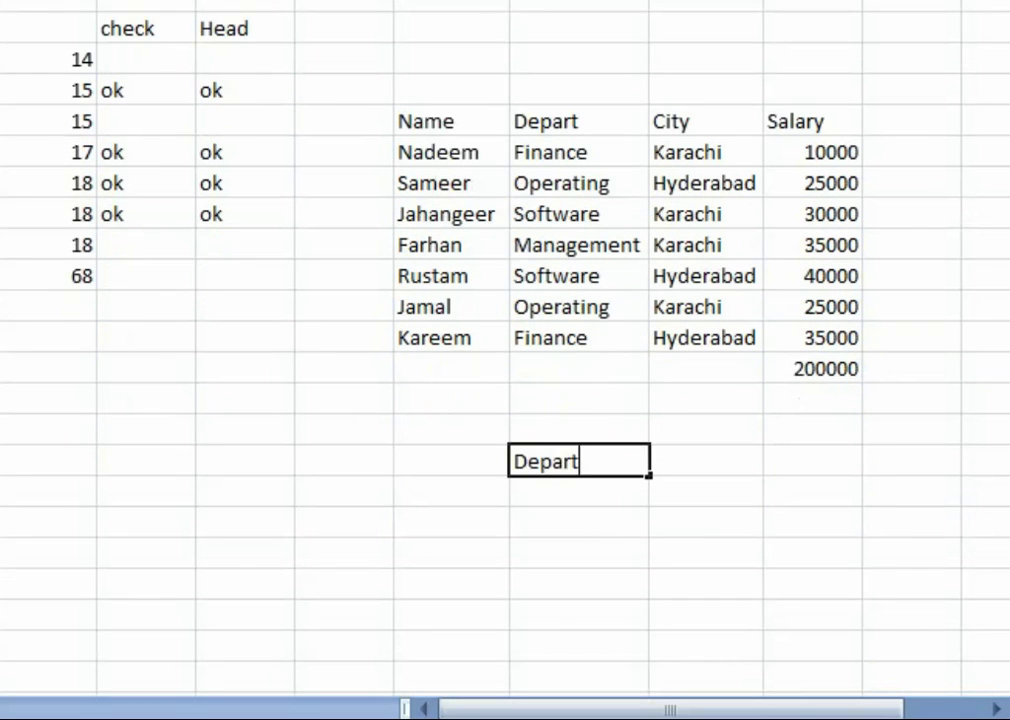
key(Tab)
text(City)
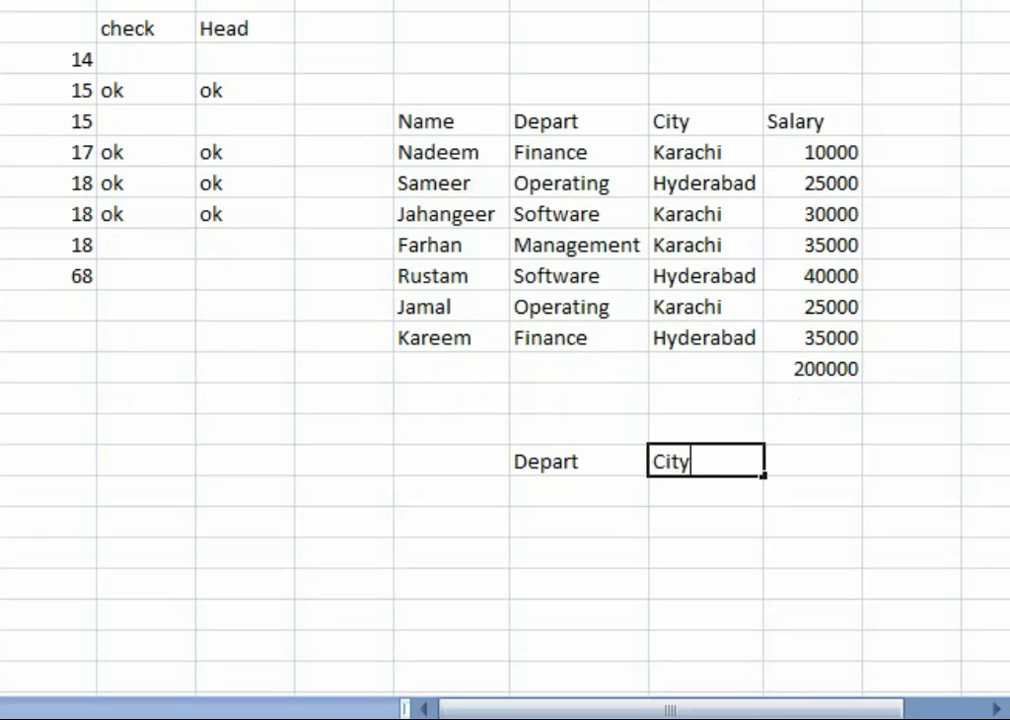
key(Down)
key(Left)
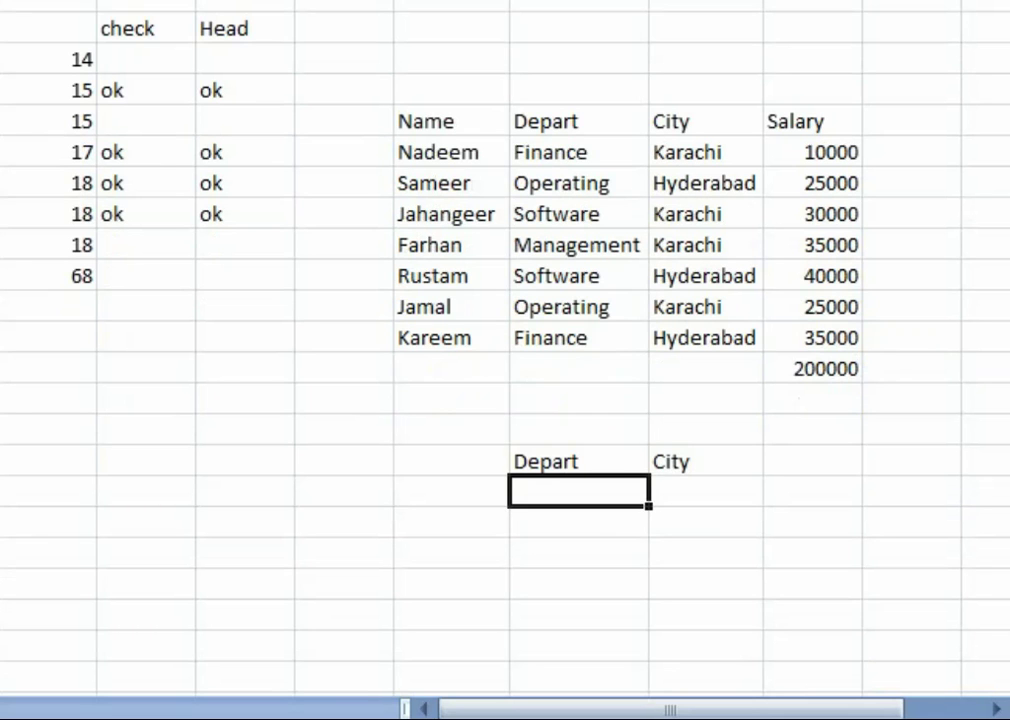
Start a SUMIFS formula in M34 with the salaries M23:M29 as the sum range.
key(Right)
key(Right)
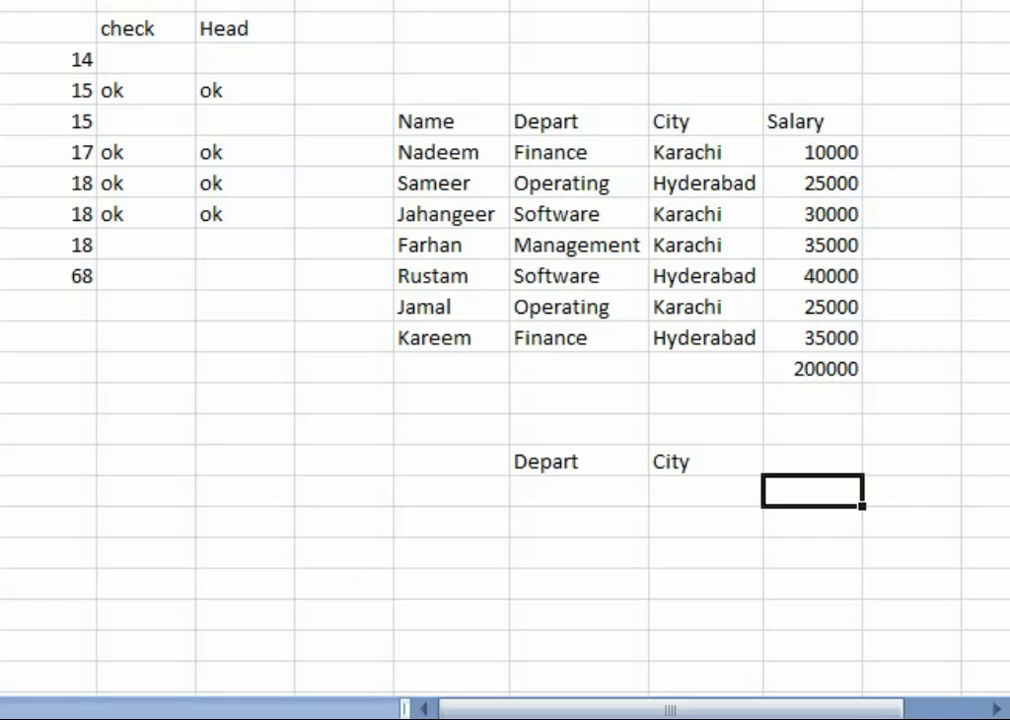
text(=su)
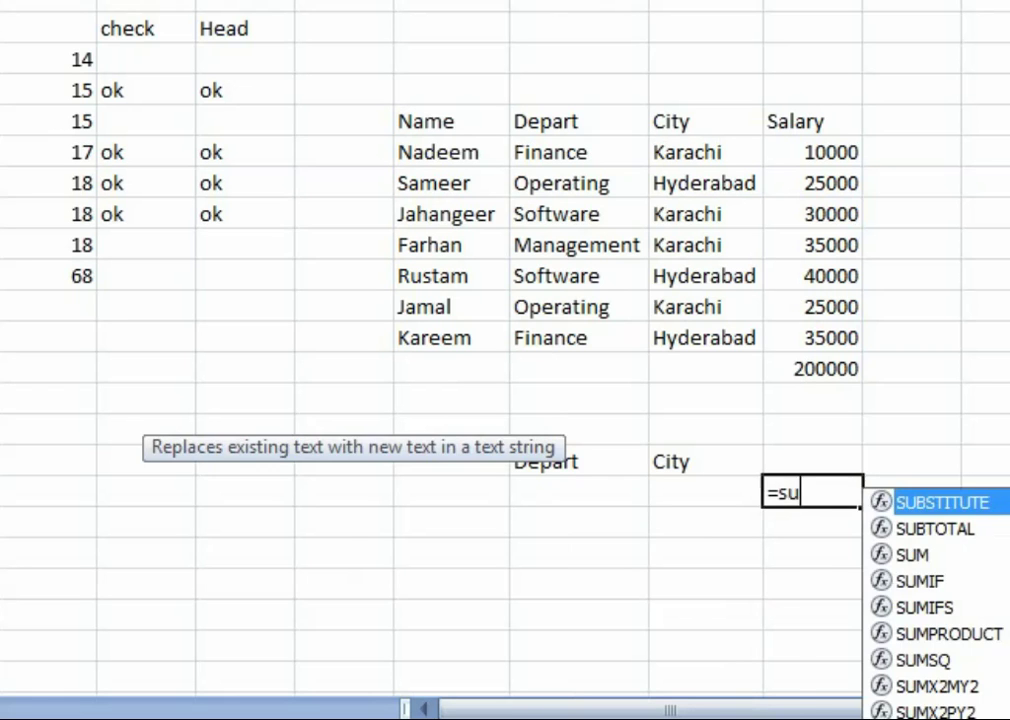
text(mifs)
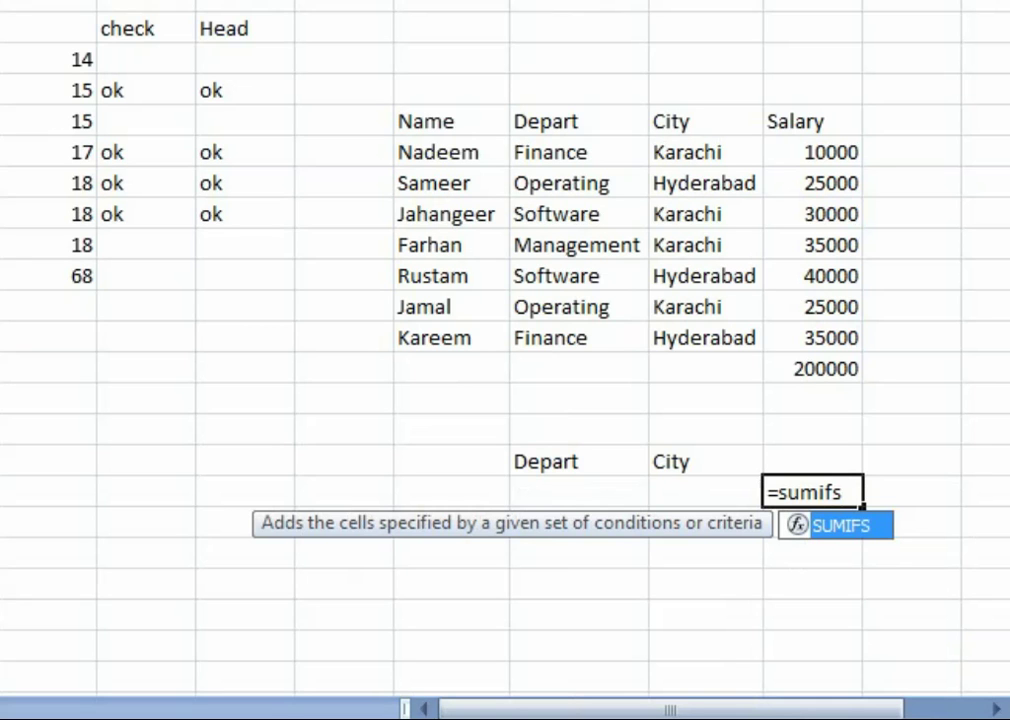
text(()
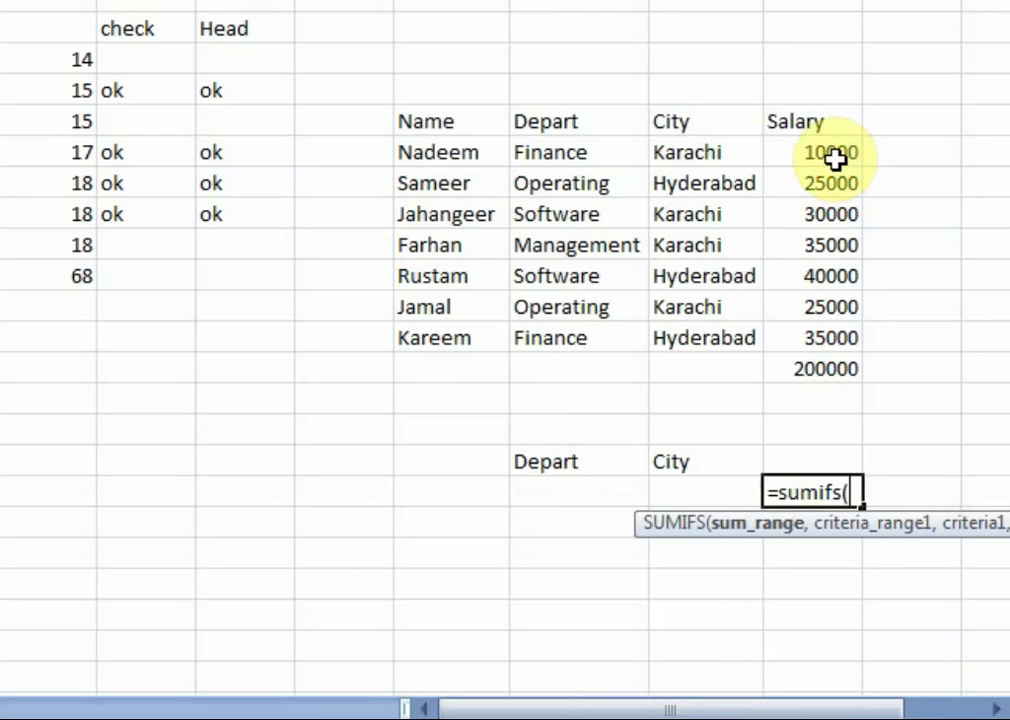
drag(836, 155, 836, 338)
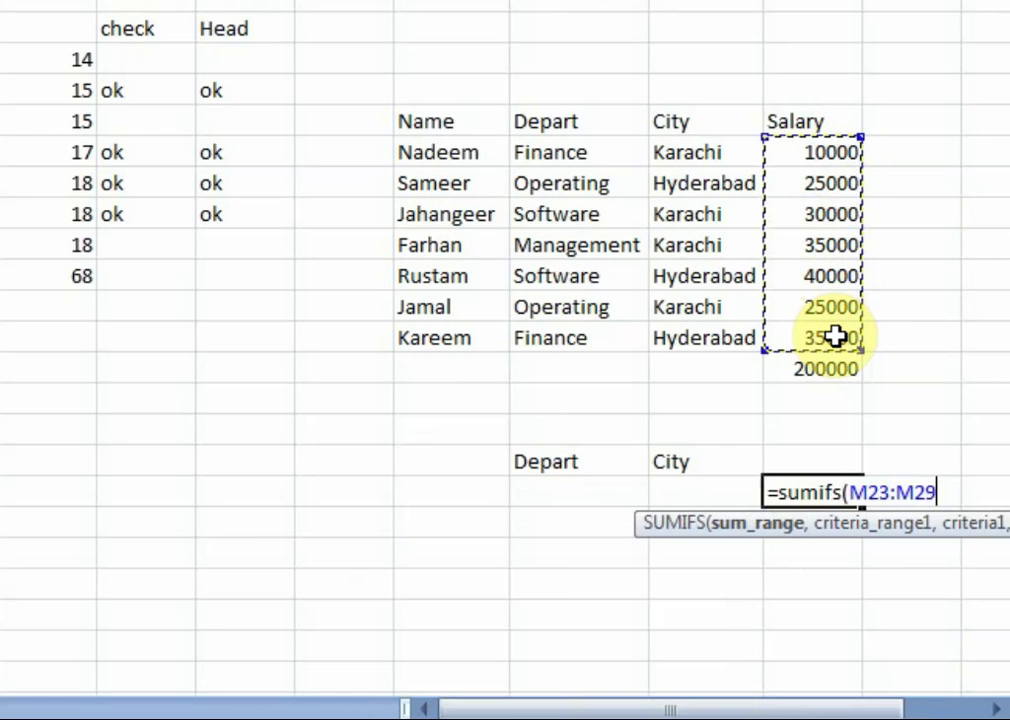
Add the city condition to the SUMIFS formula, with criteria range L23:L29 and criterion cell L34.
text(,)
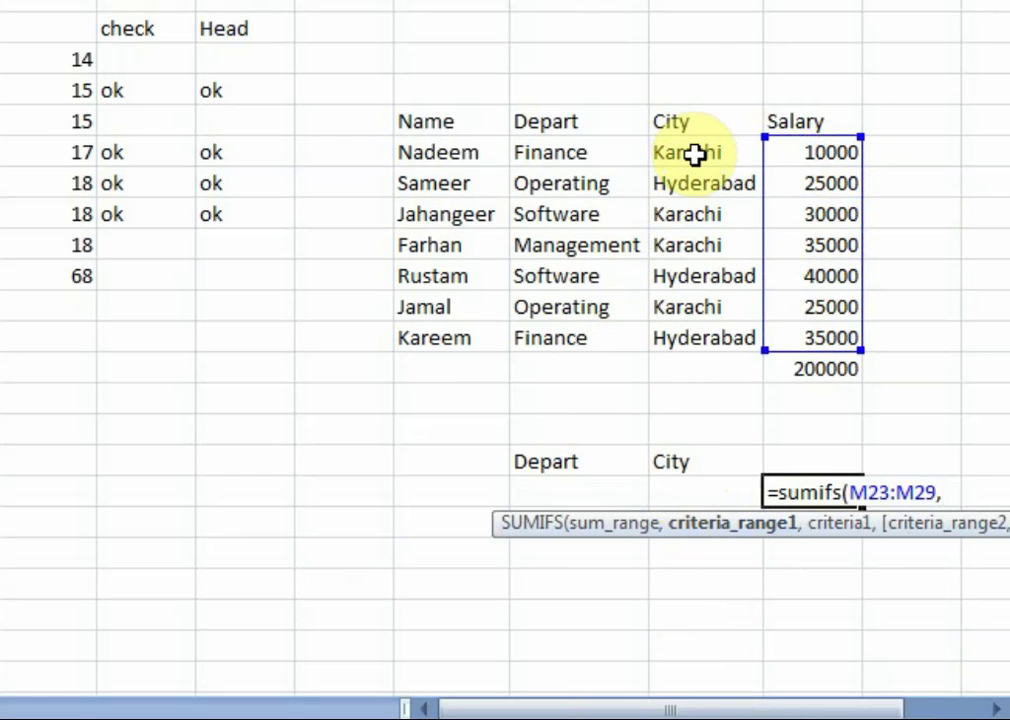
drag(697, 153, 706, 342)
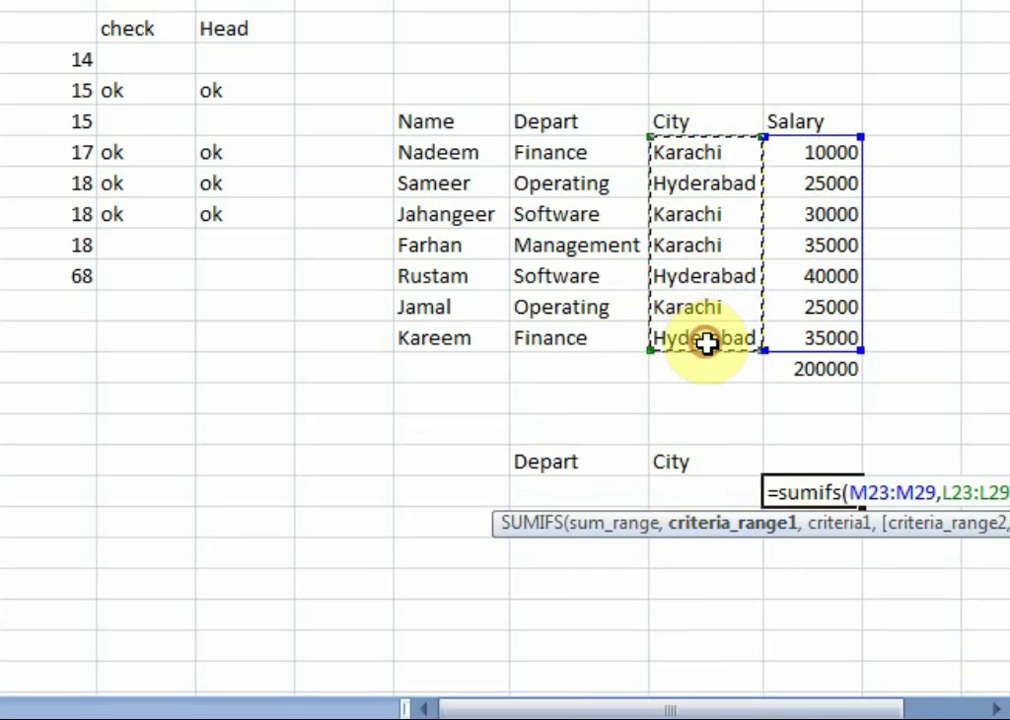
text(,)
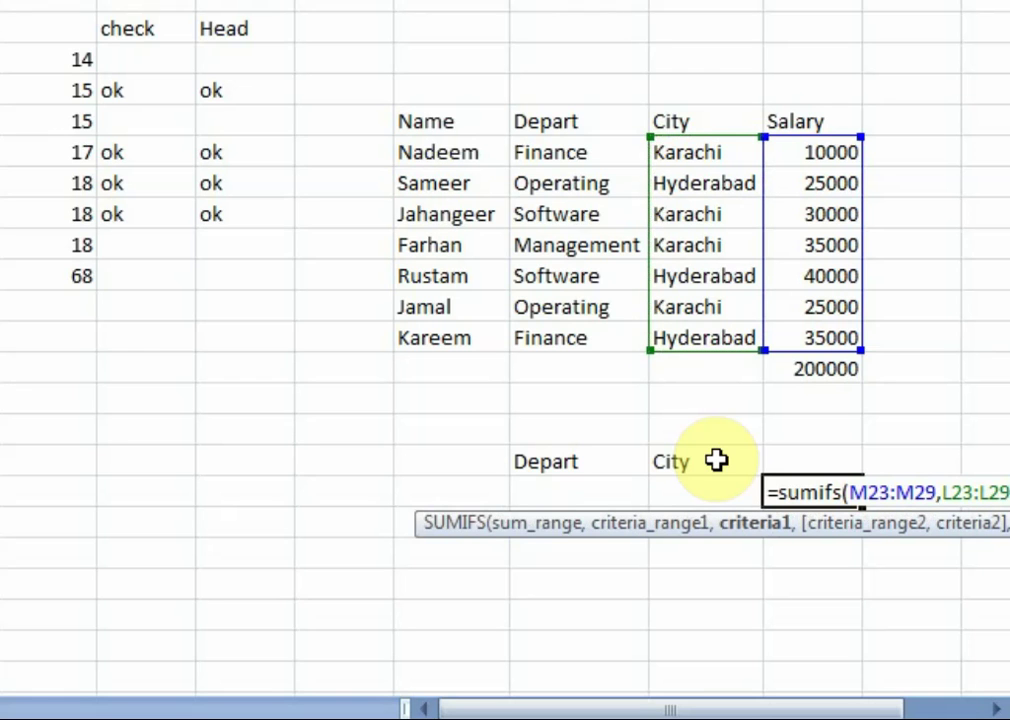
click(697, 497)
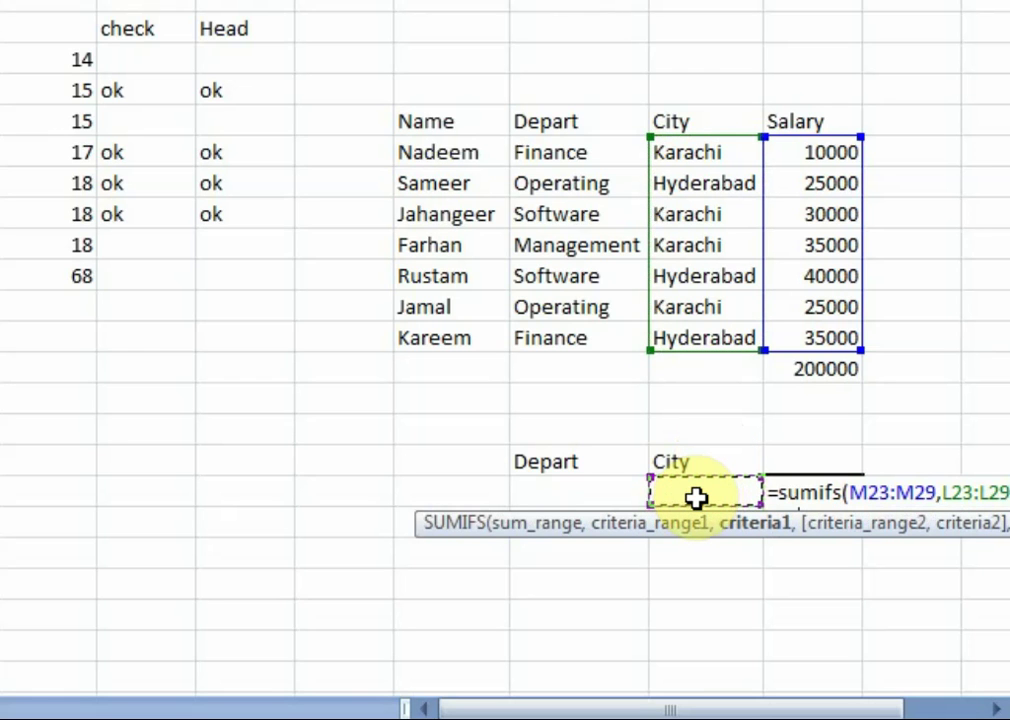
Complete the SUMIFS formula with the department condition, using criteria range K23:K29 and criterion cell K34.
text(,)
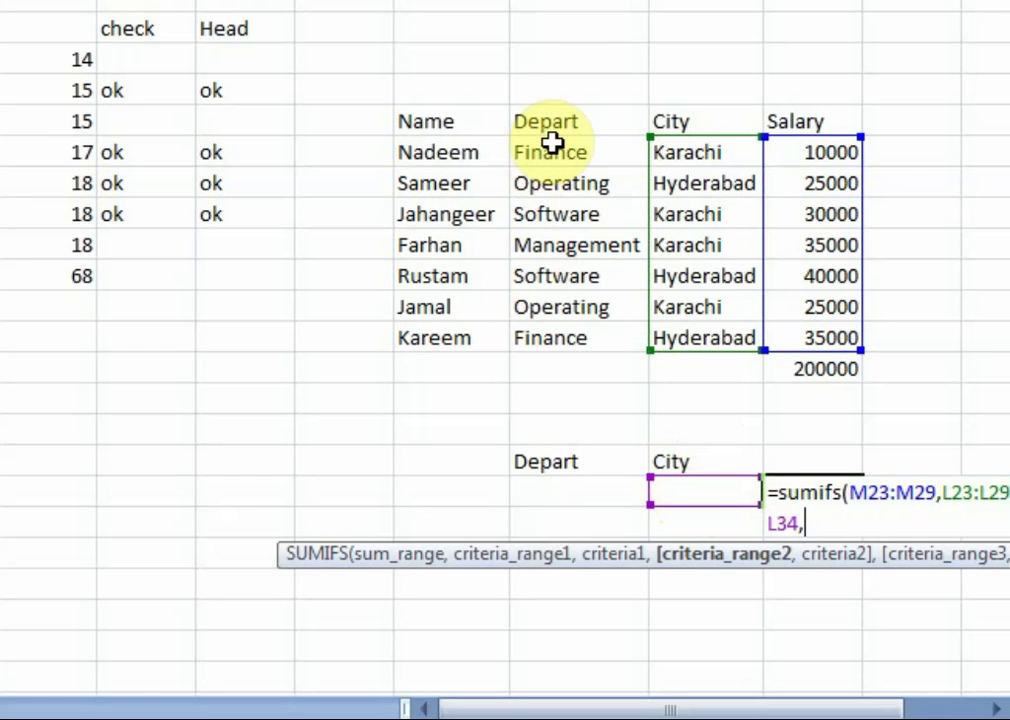
drag(553, 143, 570, 331)
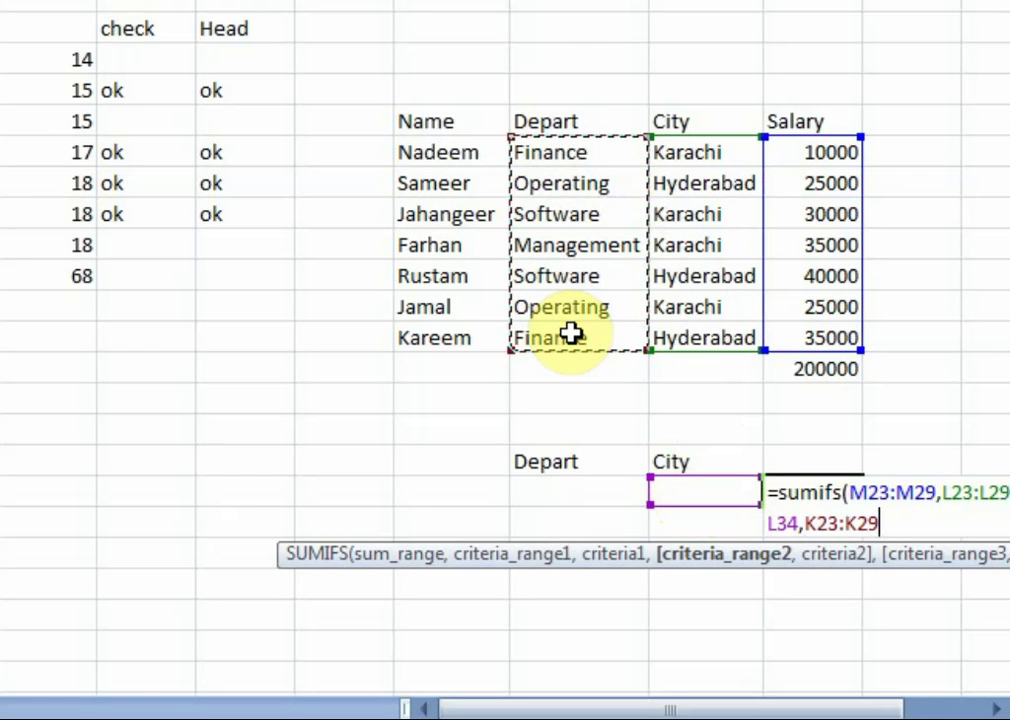
text(,)
click(557, 488)
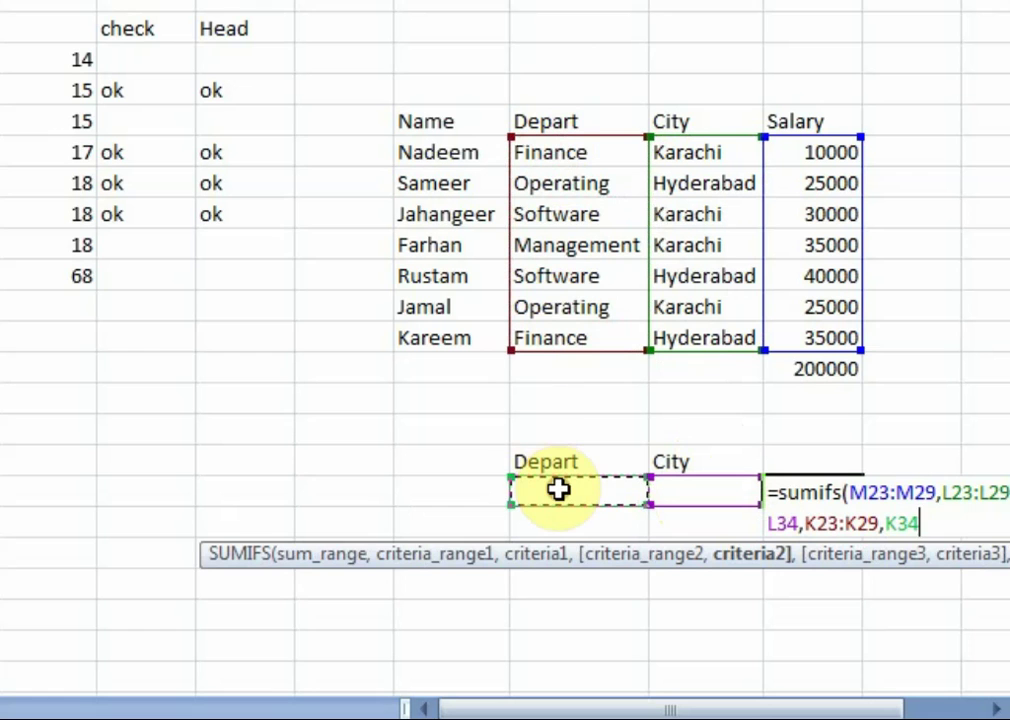
text())
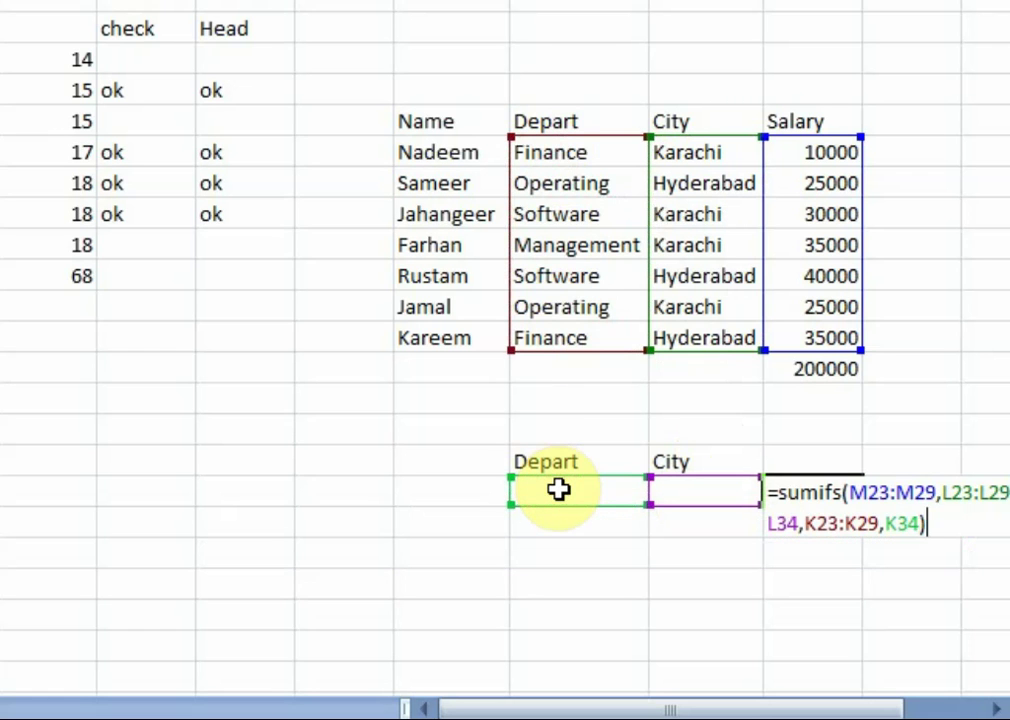
key(Return)
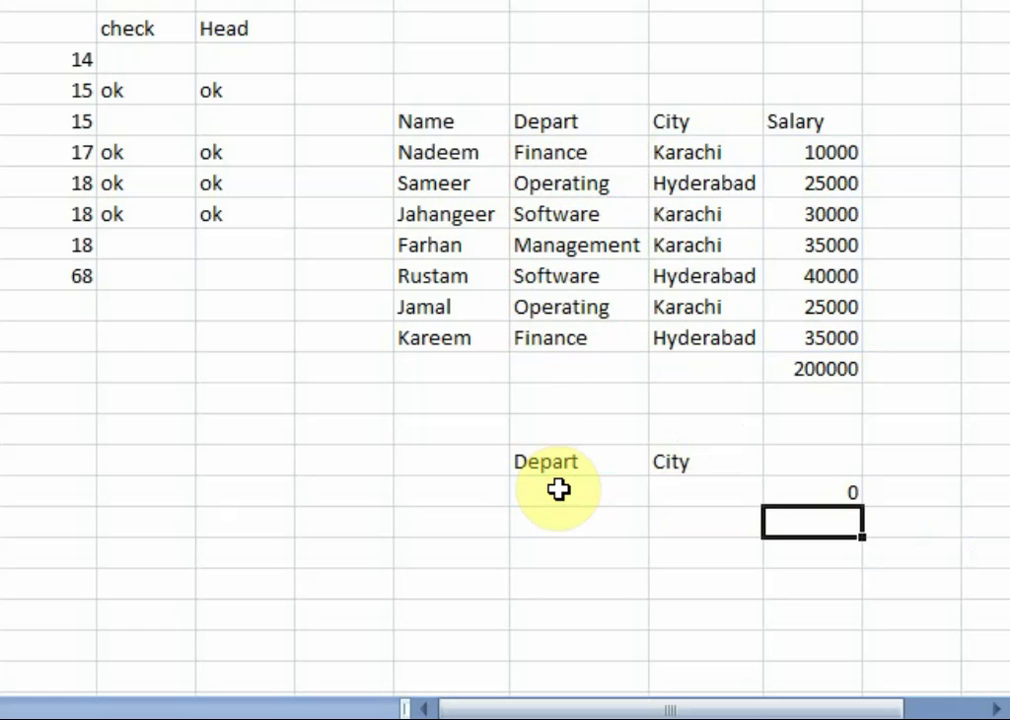
Enter the criteria "Finance" in K34 and "Karachi" in L34.
key(Up)
key(Left)
key(Left)
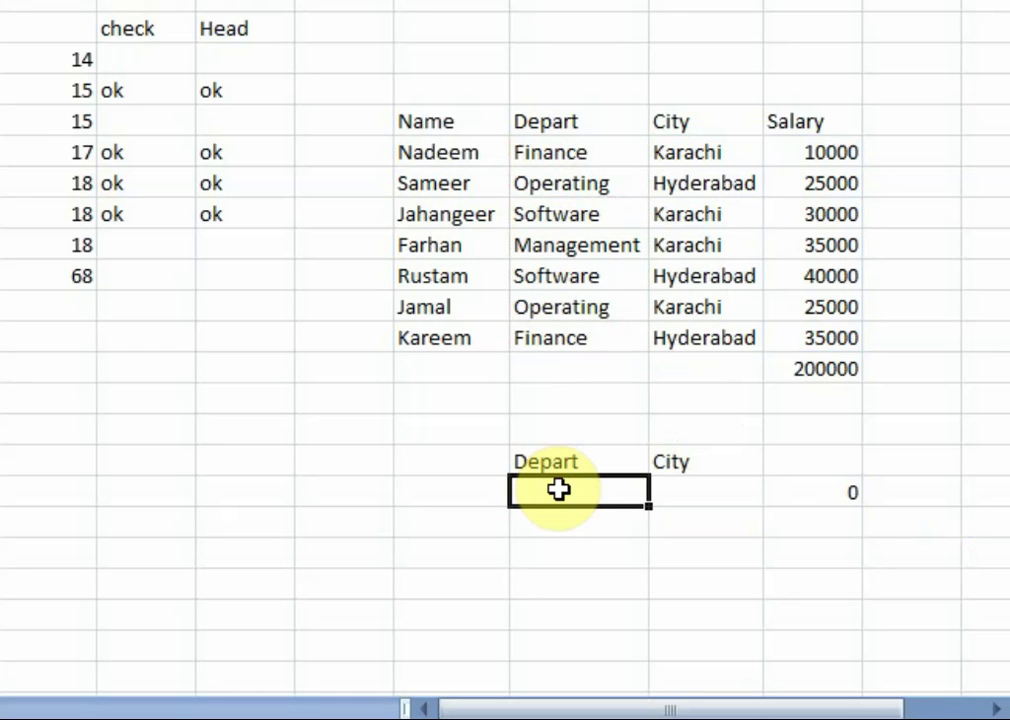
text(Finance)
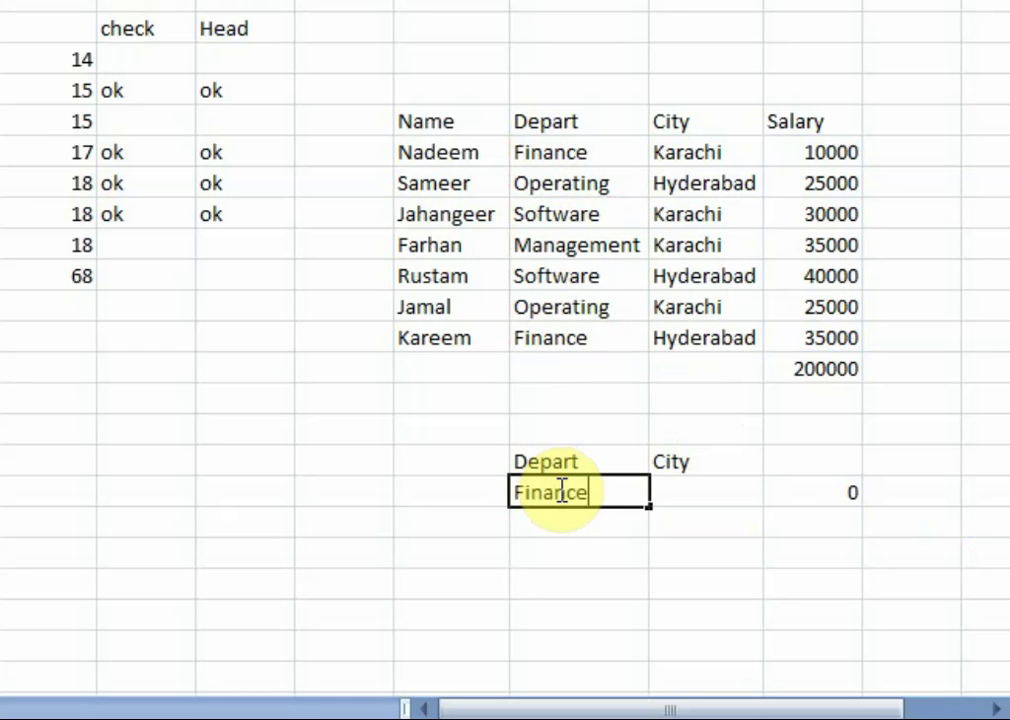
key(Tab)
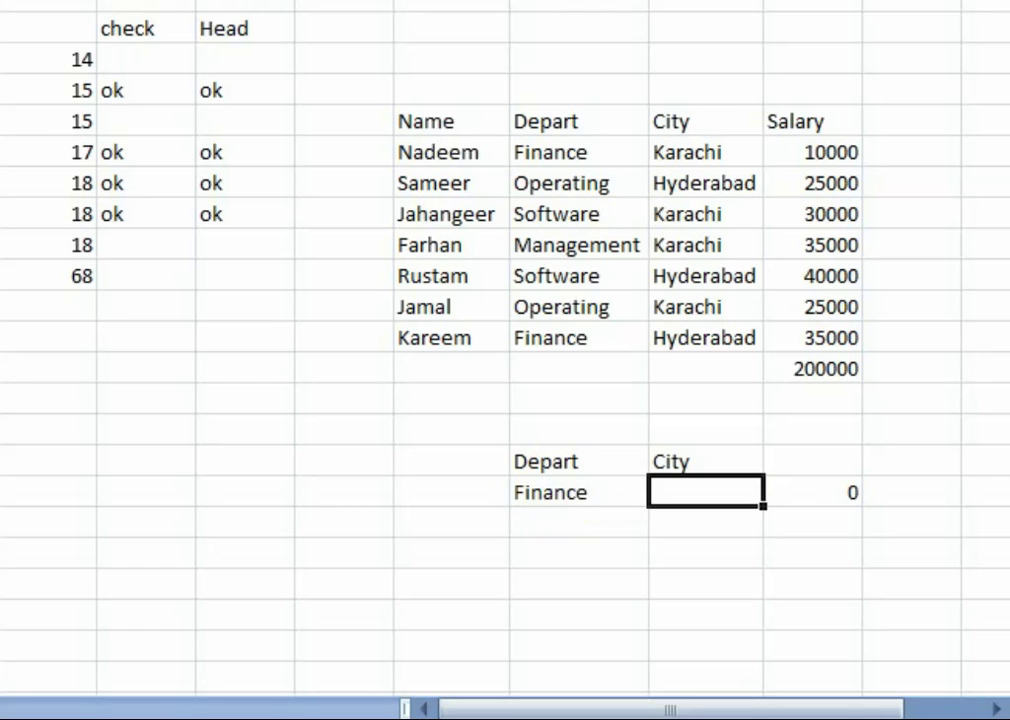
text(Kara)
text(chi)
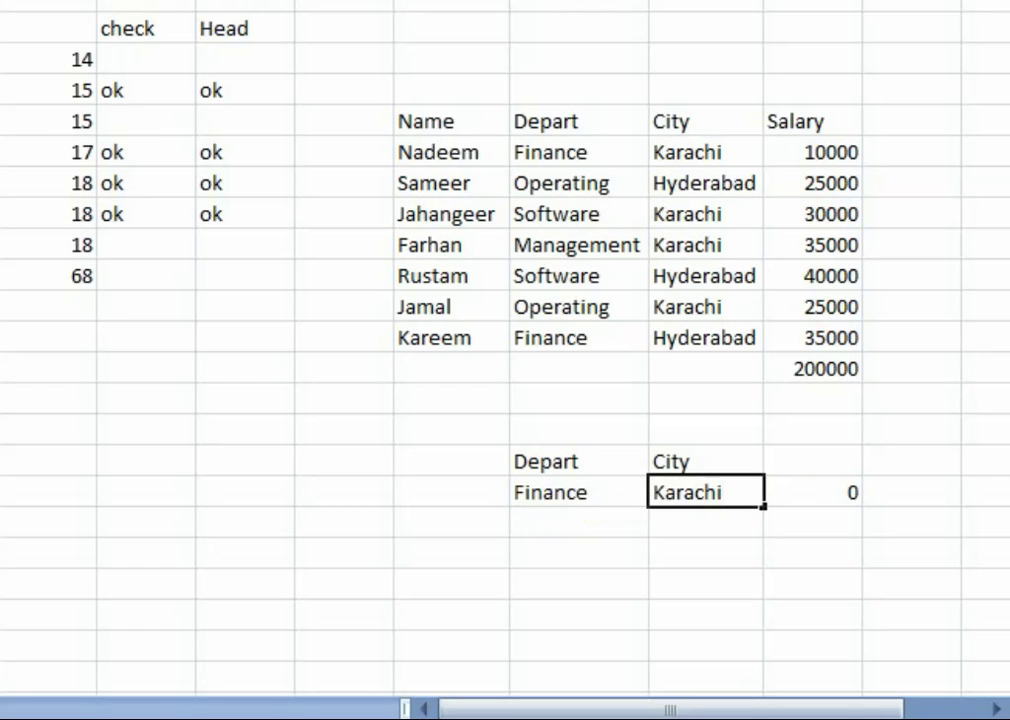
key(Left)
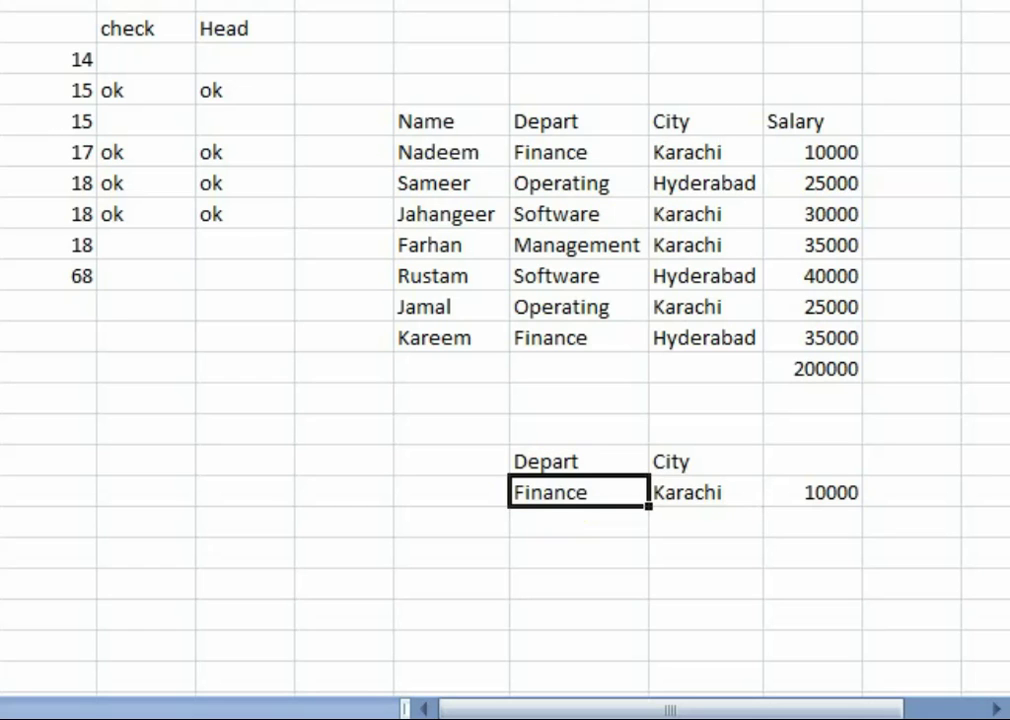
key(Right)
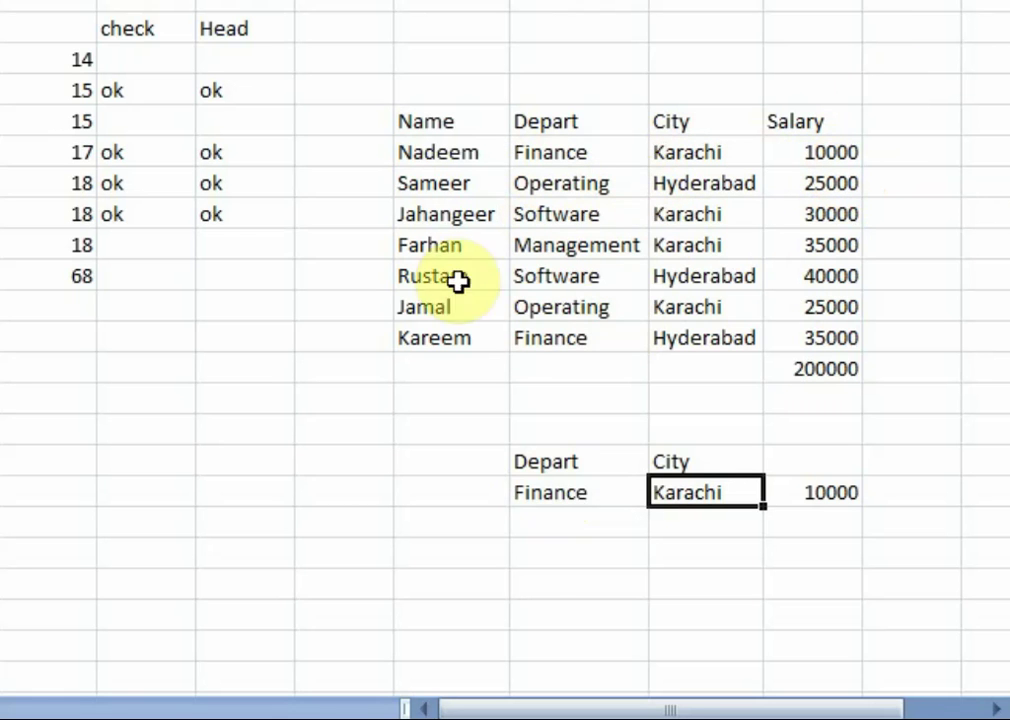
Change the department criterion in K34 to "Operating".
click(567, 491)
text(Op)
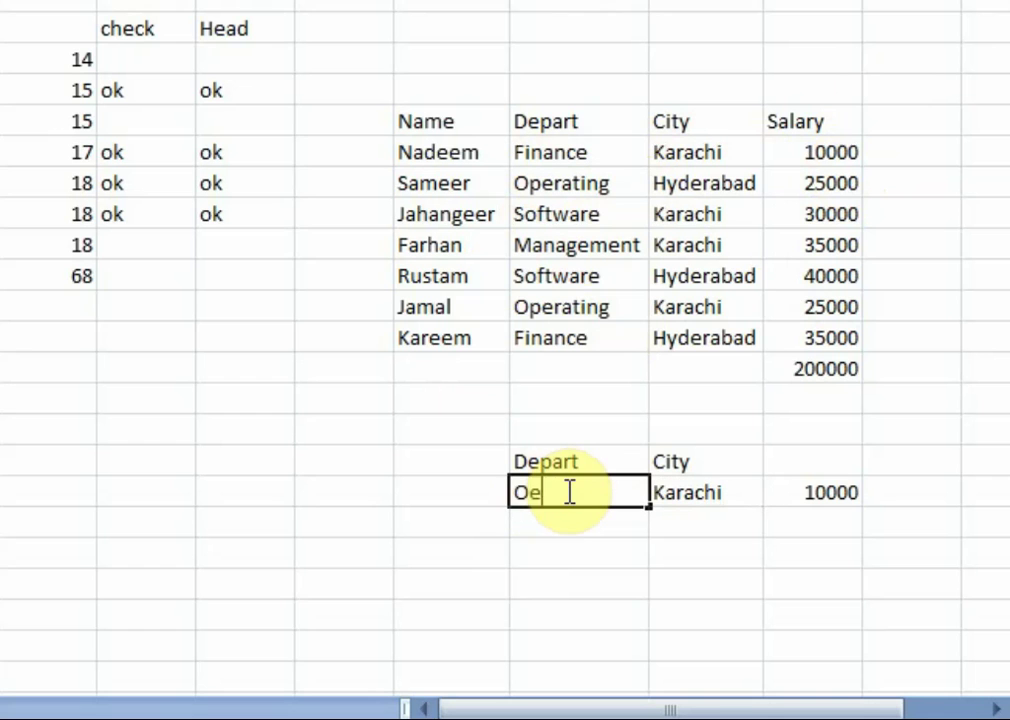
text(erating)
key(Tab)
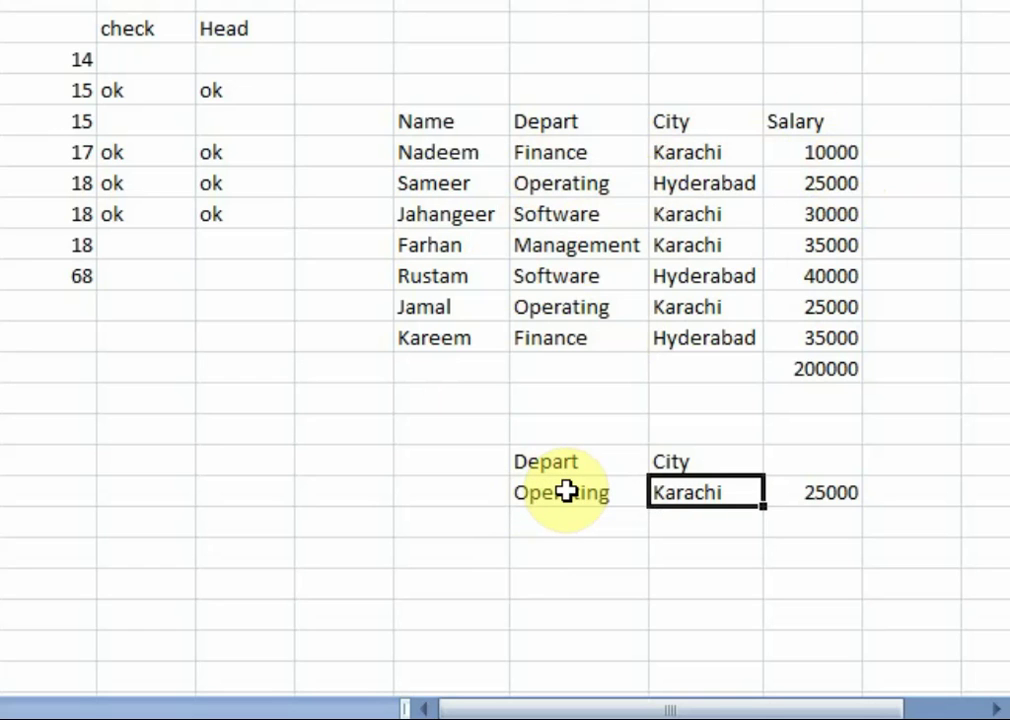
Change the department criterion in K34 to "Software".
click(567, 491)
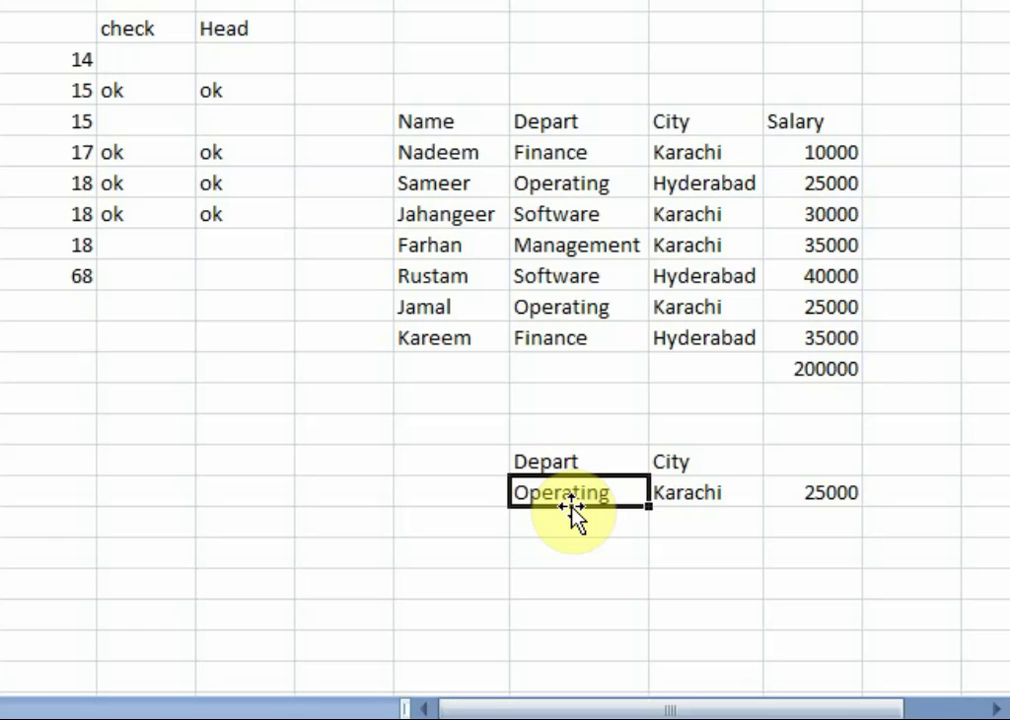
text(F)
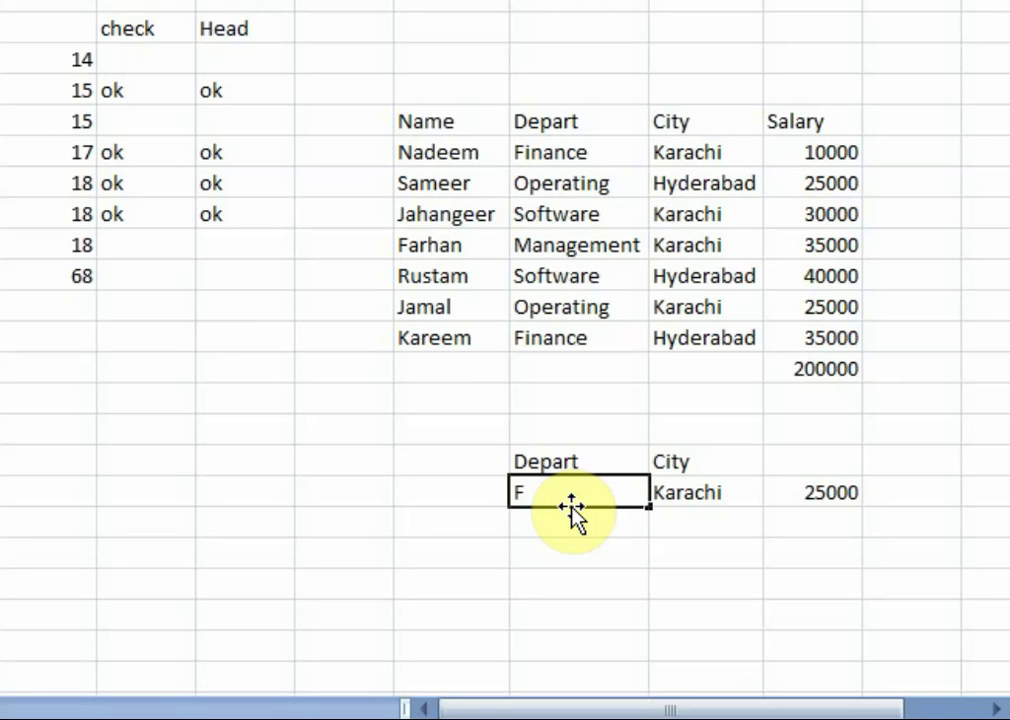
key(BackSpace)
text(Software)
key(Return)
key(Up)
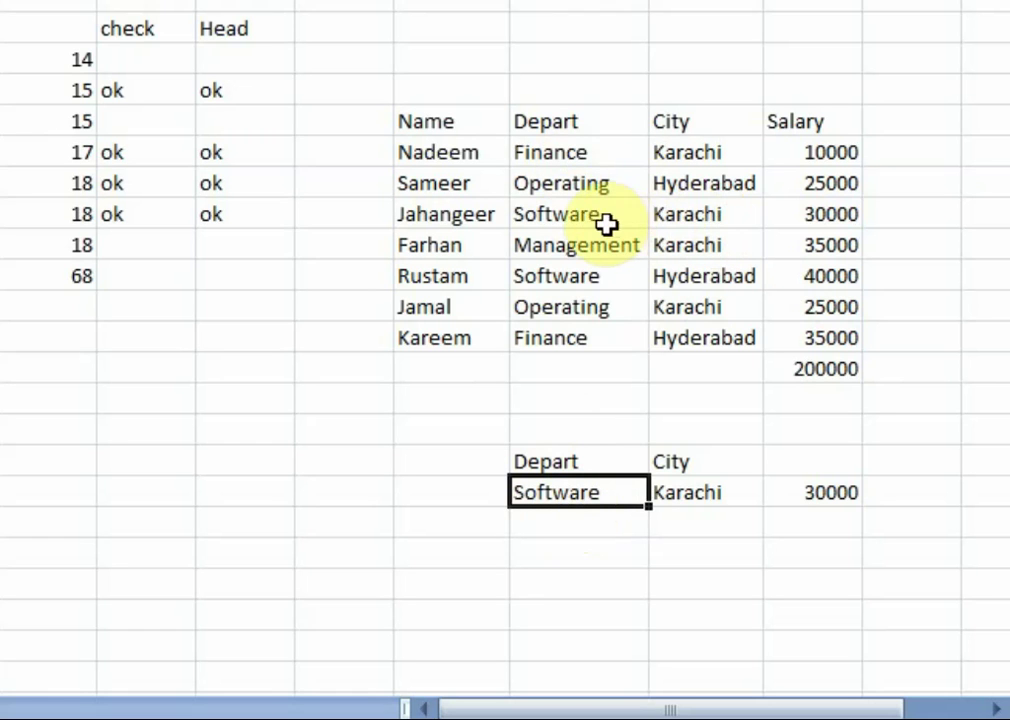
Change the city of the third employee in L25 to "Hyderabad".
click(692, 222)
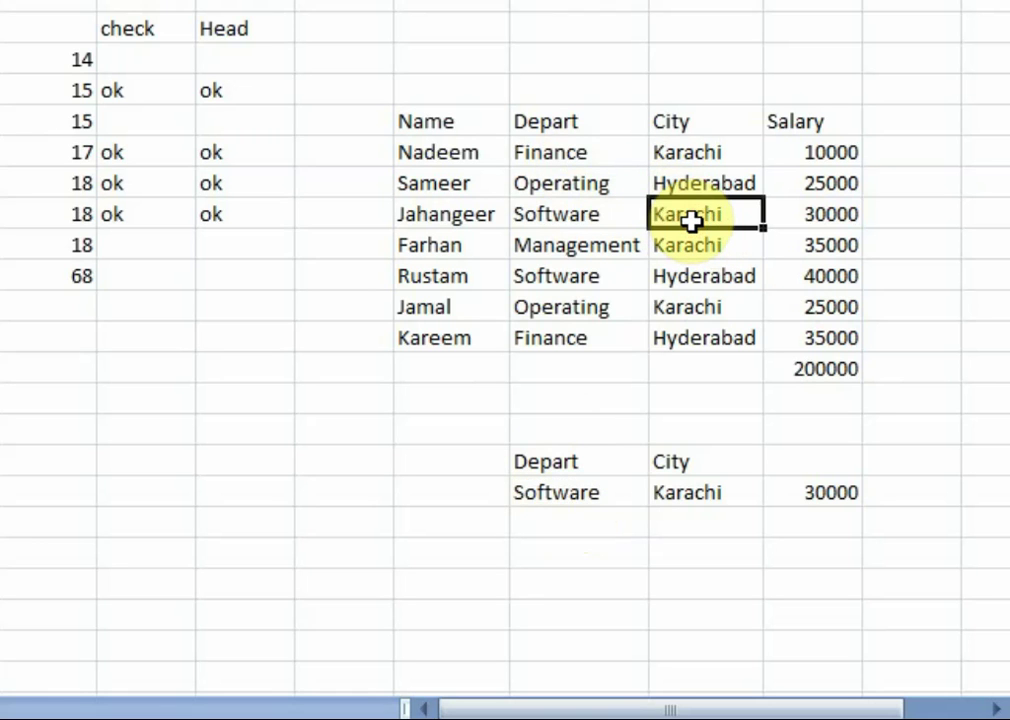
text(Hy)
key(Return)
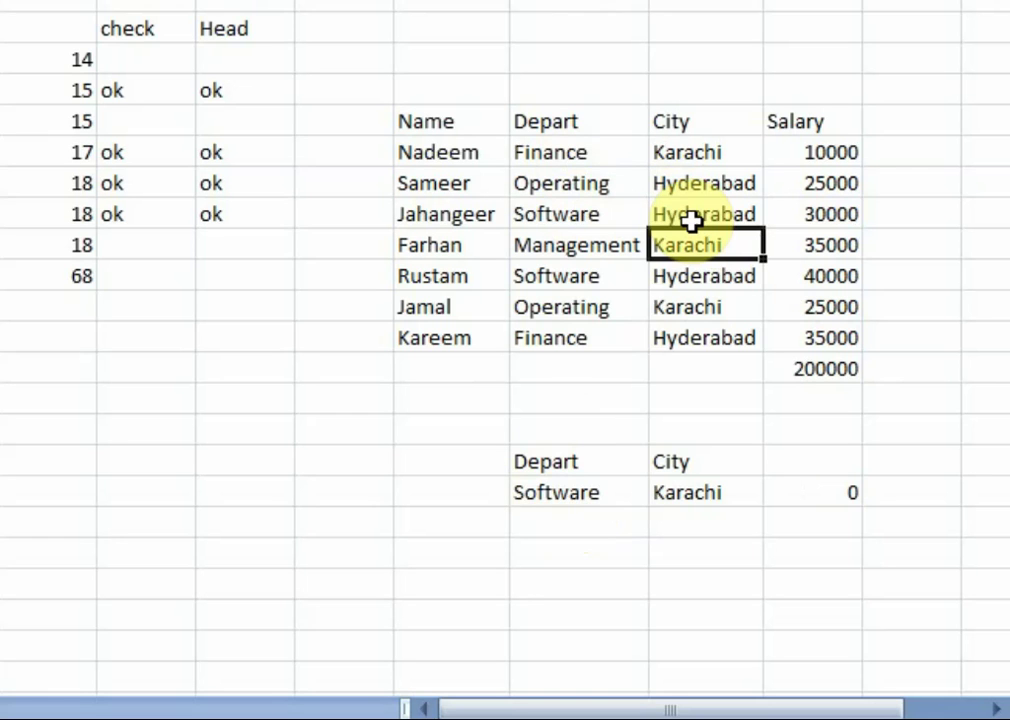
click(692, 218)
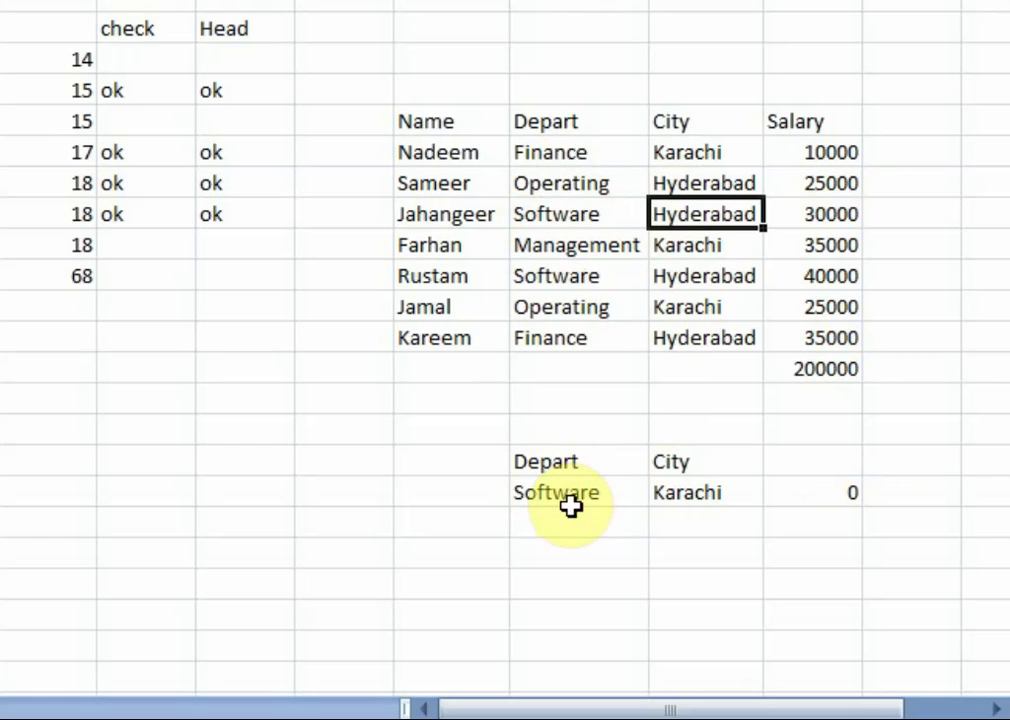
Set the city criterion in L34 to "Hyderabad".
click(708, 494)
text(Hyderabad)
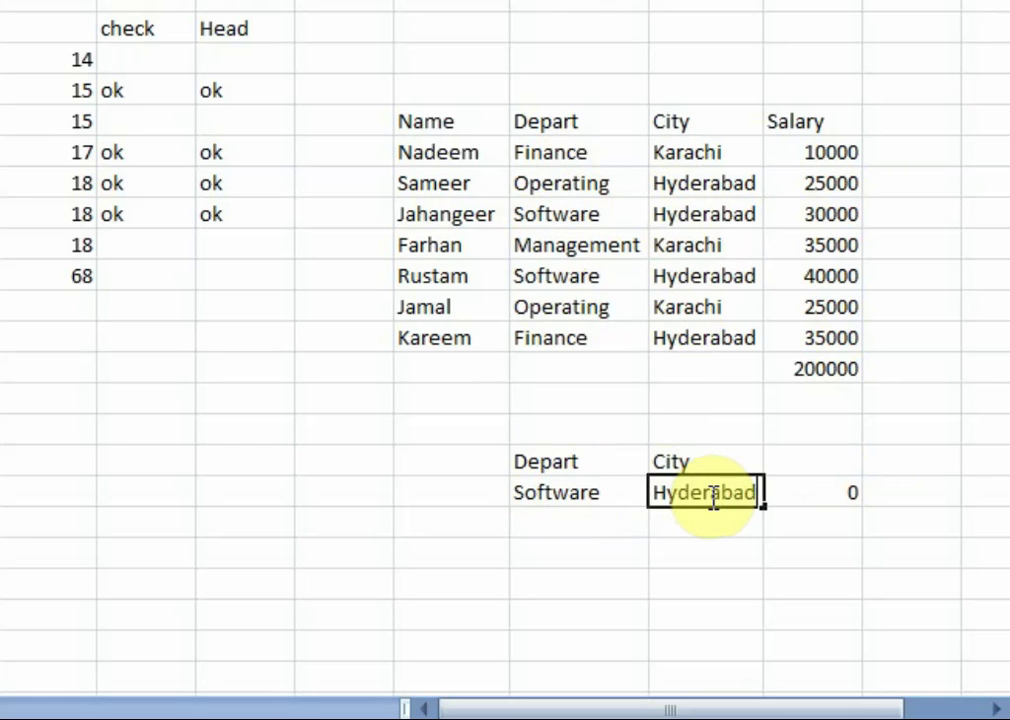
key(Tab)
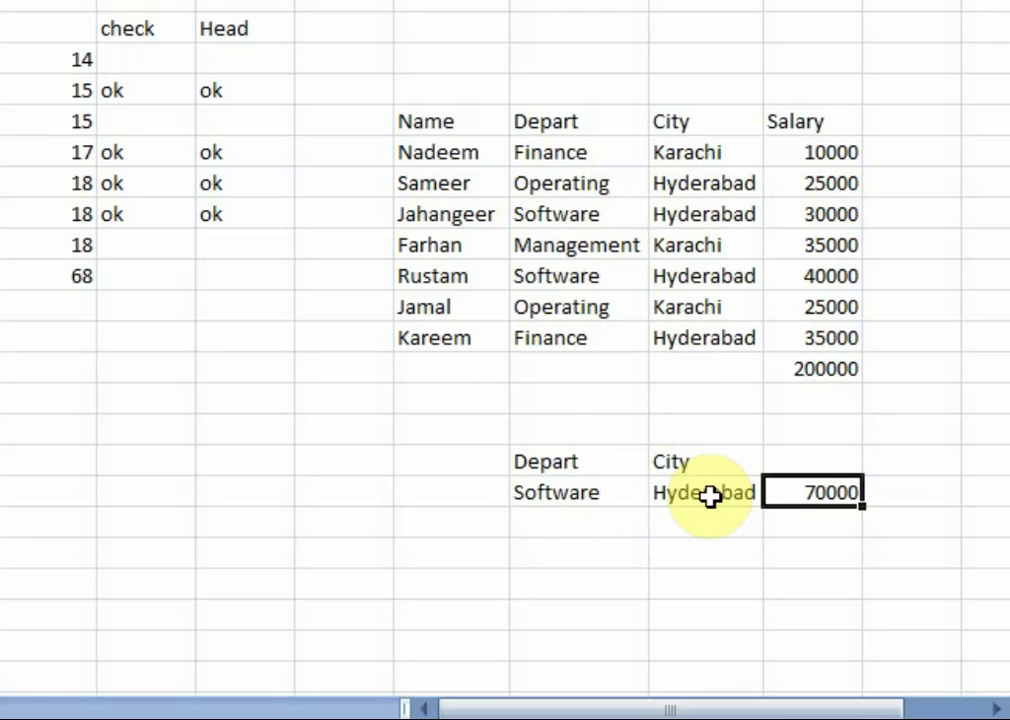
click(853, 216)
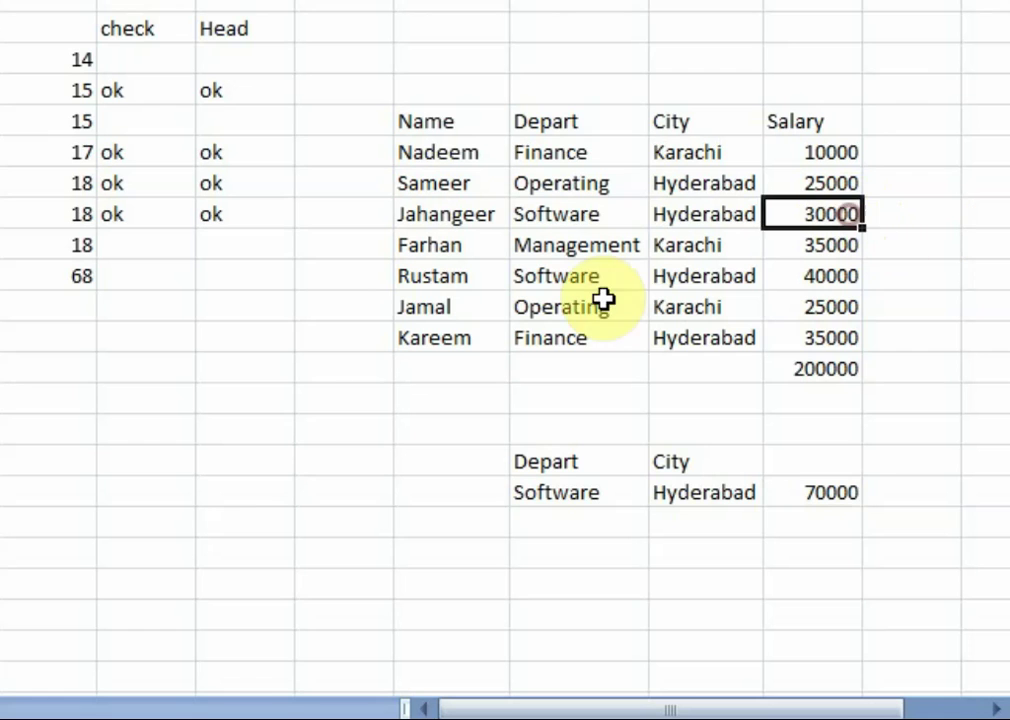
click(826, 340)
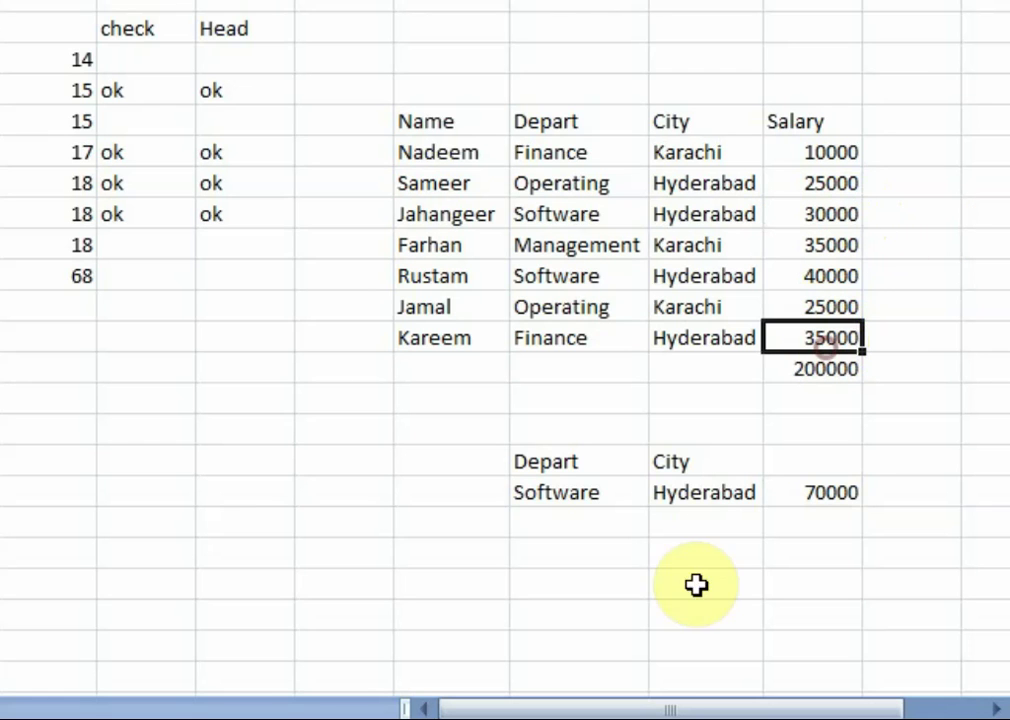
click(584, 508)
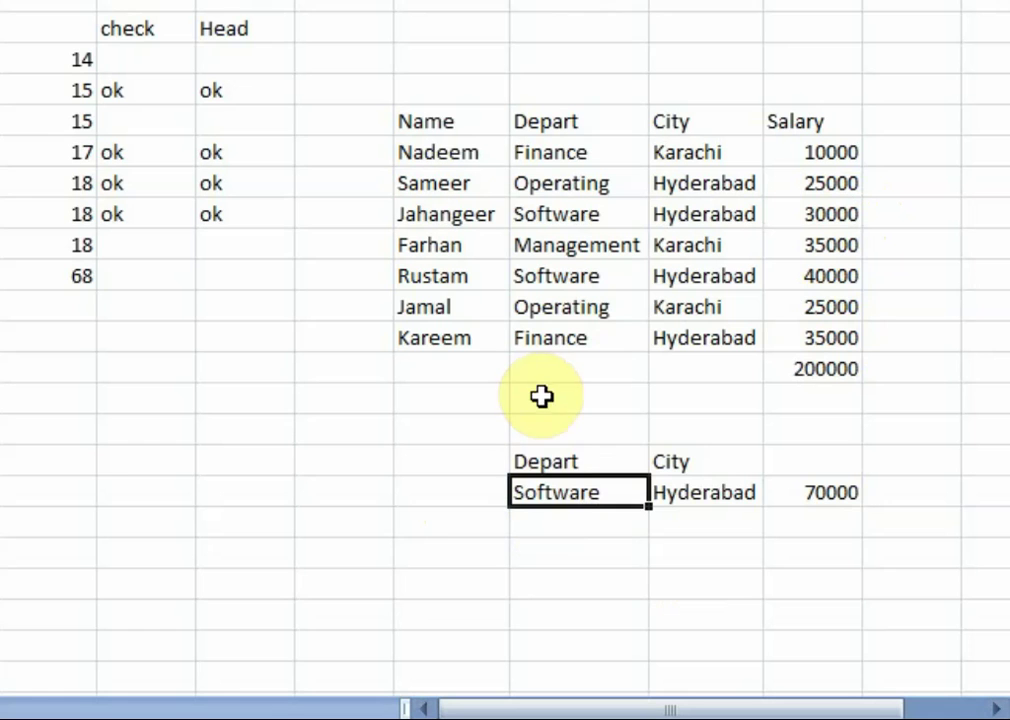
click(727, 497)
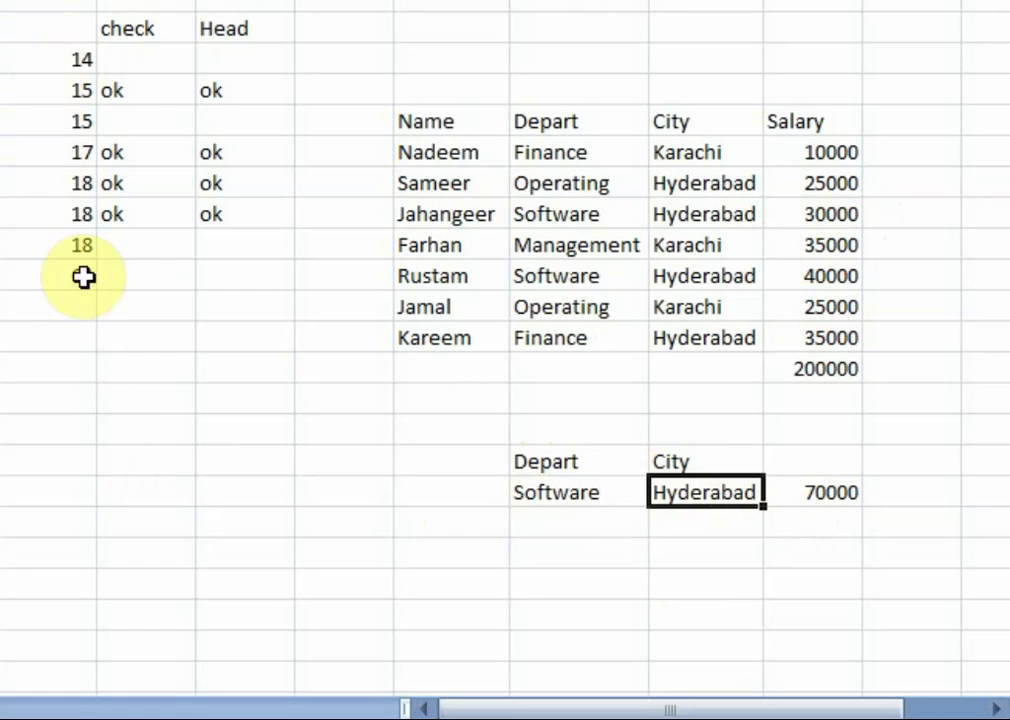
click(125, 280)
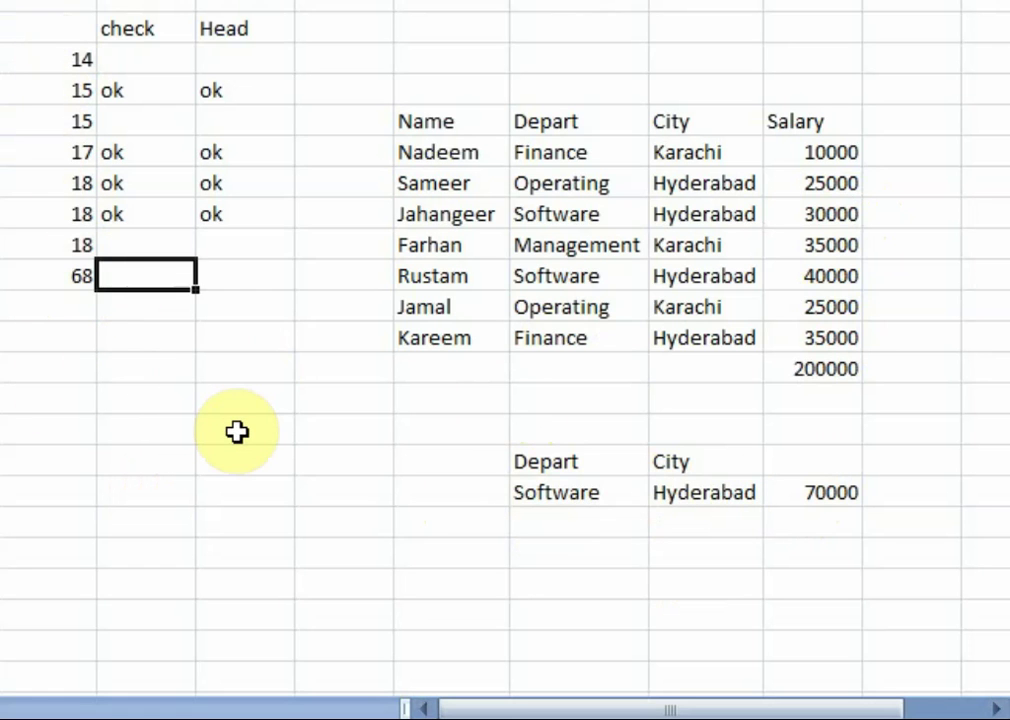
Count the "ok" entries of the check column with =COUNTIF(G20:G26,"ok") in G27 and copy the formula across to H27.
text(=c)
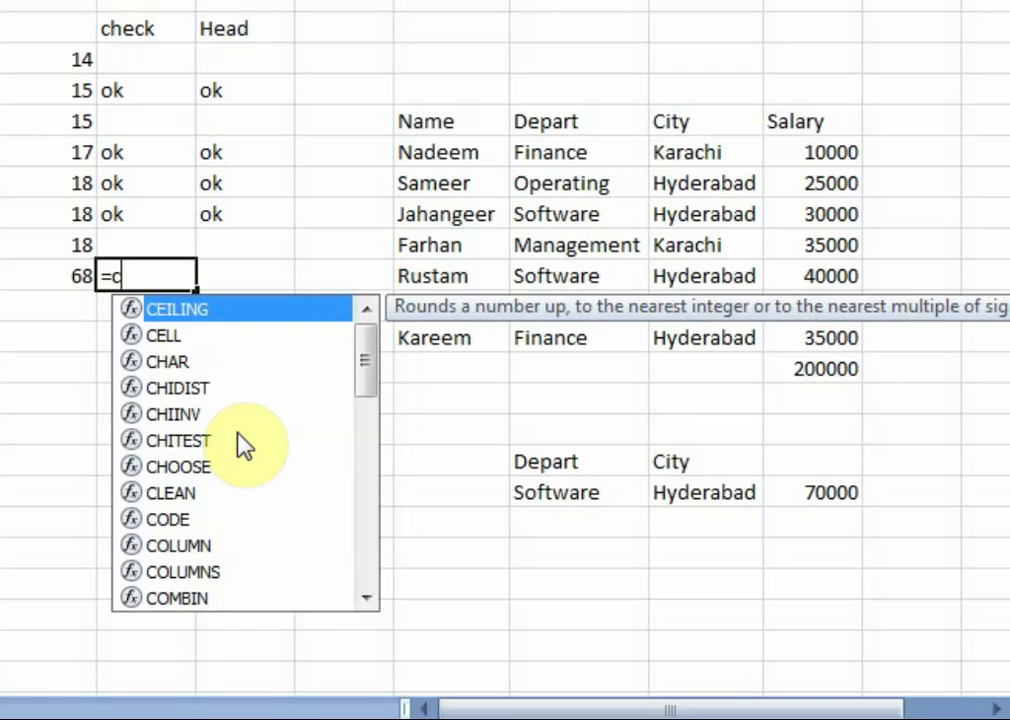
text(oun)
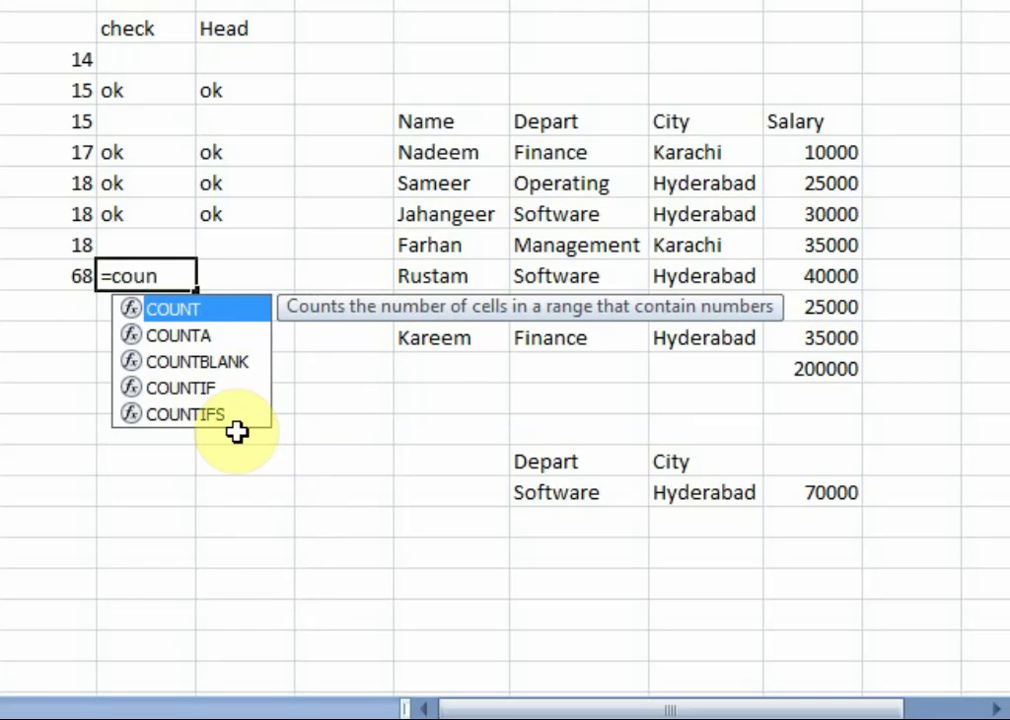
text(tif()
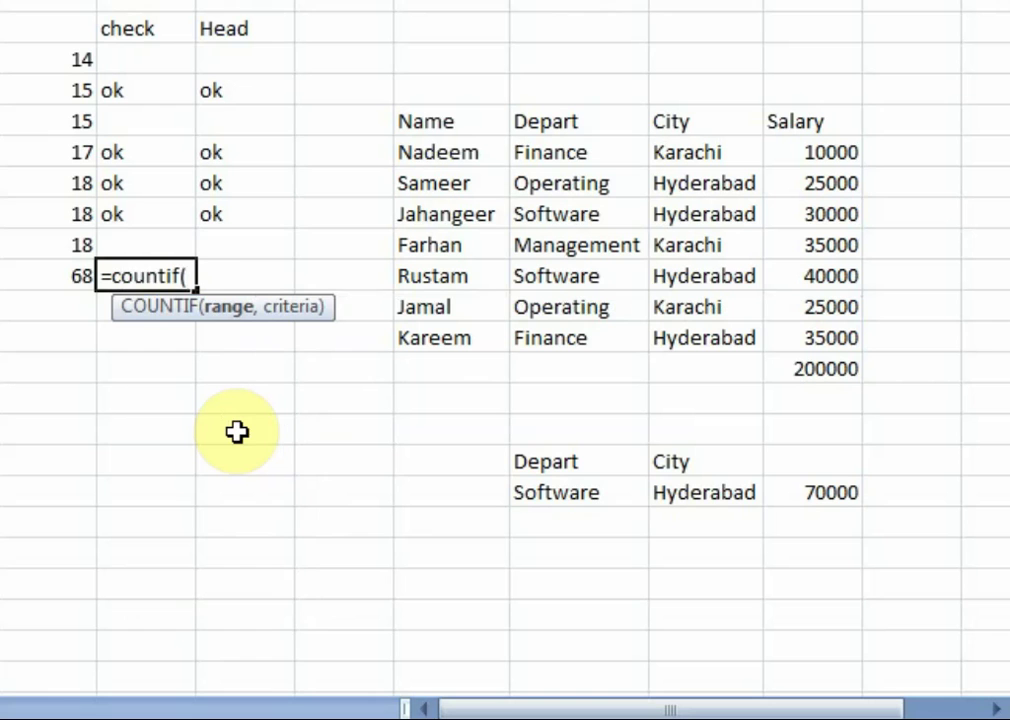
key(Up)
key(Up)
key(Up)
key(Up)
key(Up)
key(shift+Down)
key(shift+Down)
key(shift+Down)
key(shift+Down)
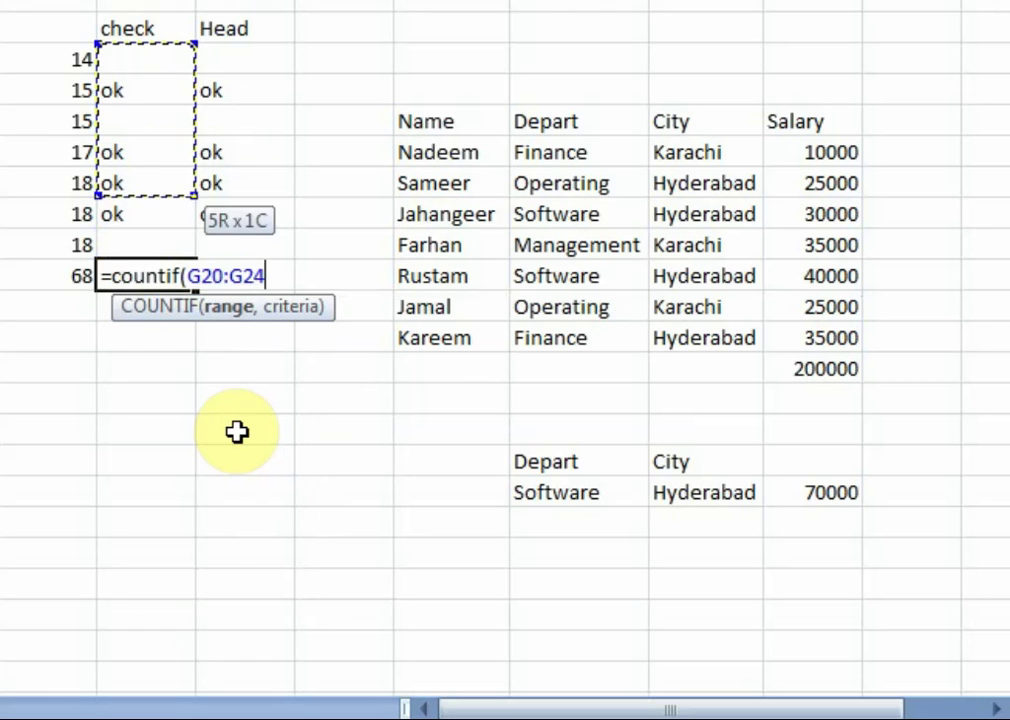
key(shift+Down)
key(shift+Down)
text(,"ok)
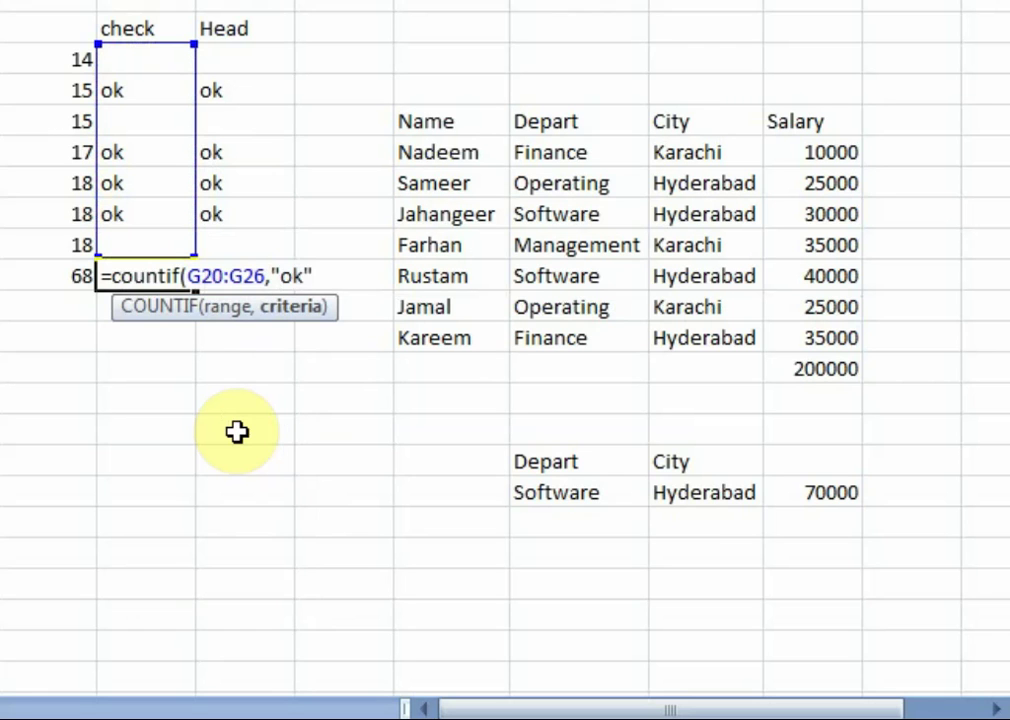
key(Return)
key(Up)
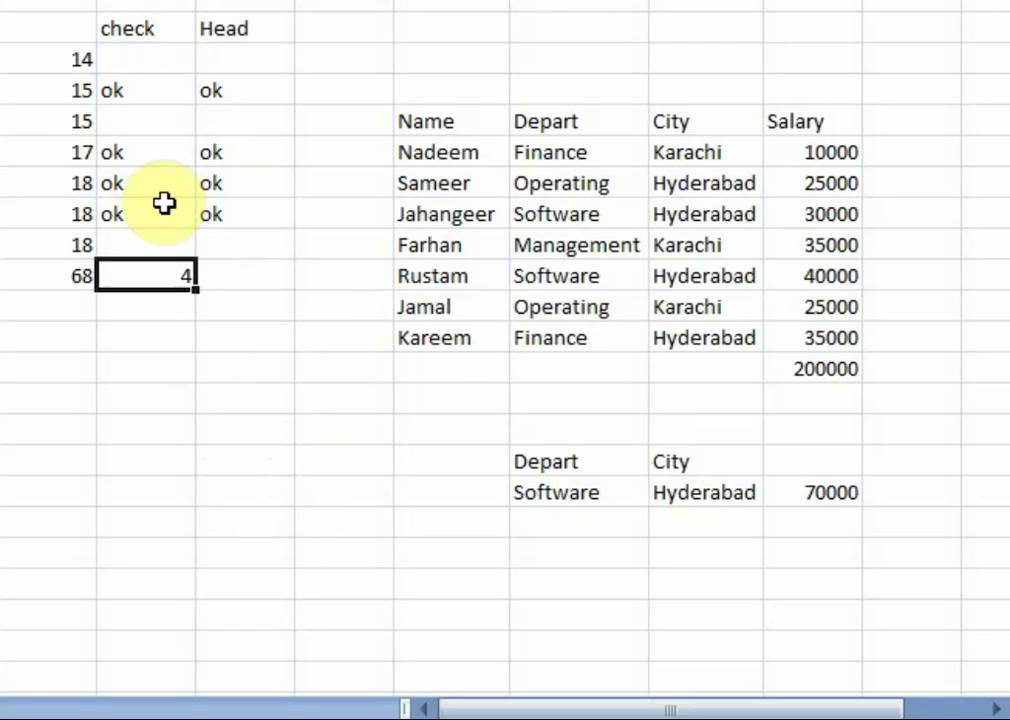
drag(197, 290, 250, 292)
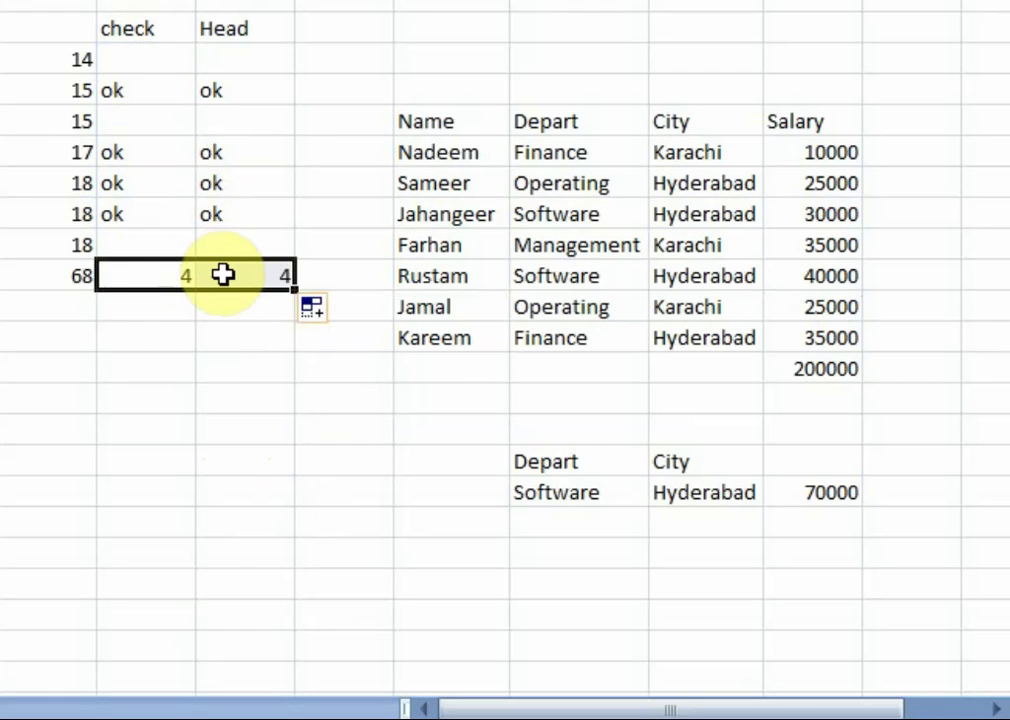
click(190, 279)
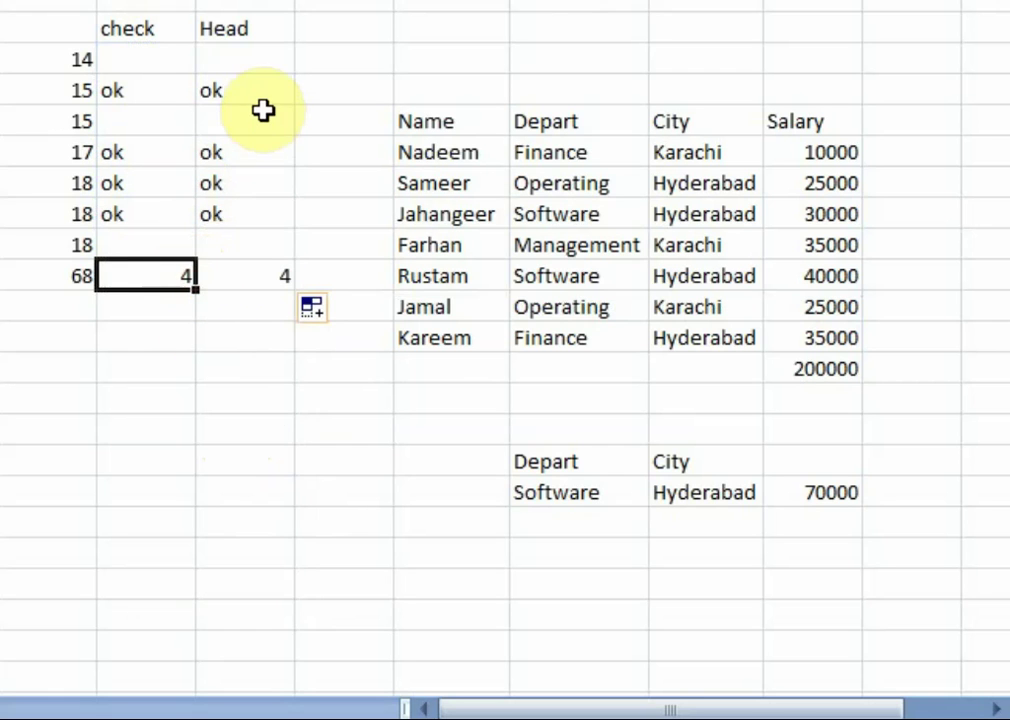
Enter "ok" in the empty third row of the check column, G22, and compare the counts in G27 and H27.
click(132, 127)
text(ok)
key(Down)
key(Down)
key(Down)
key(Down)
key(Down)
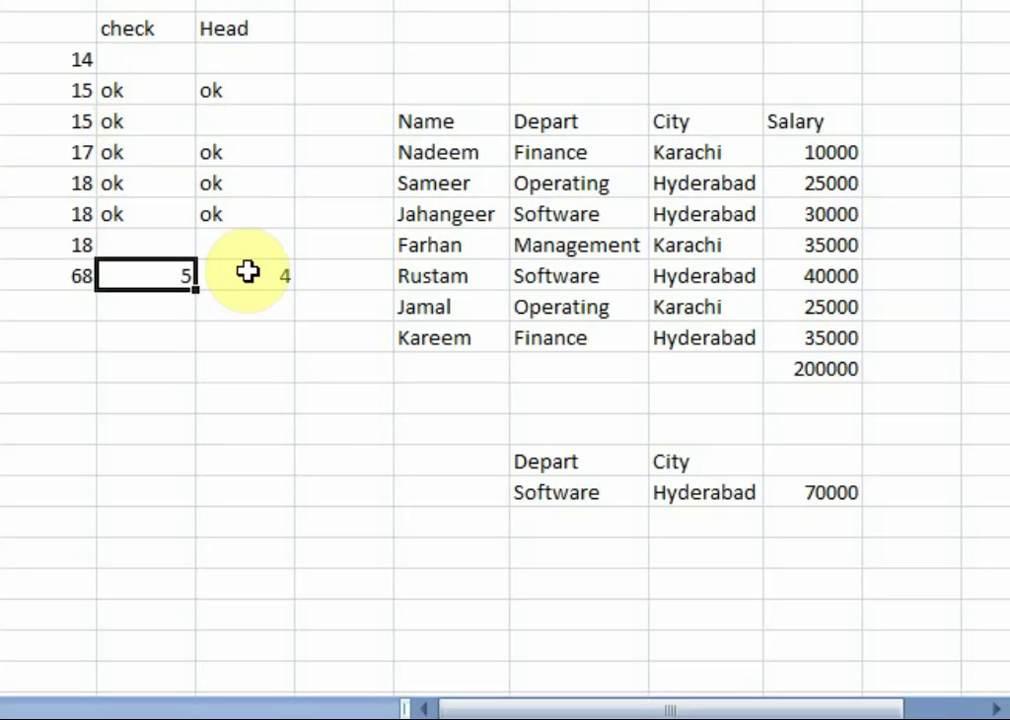
click(247, 276)
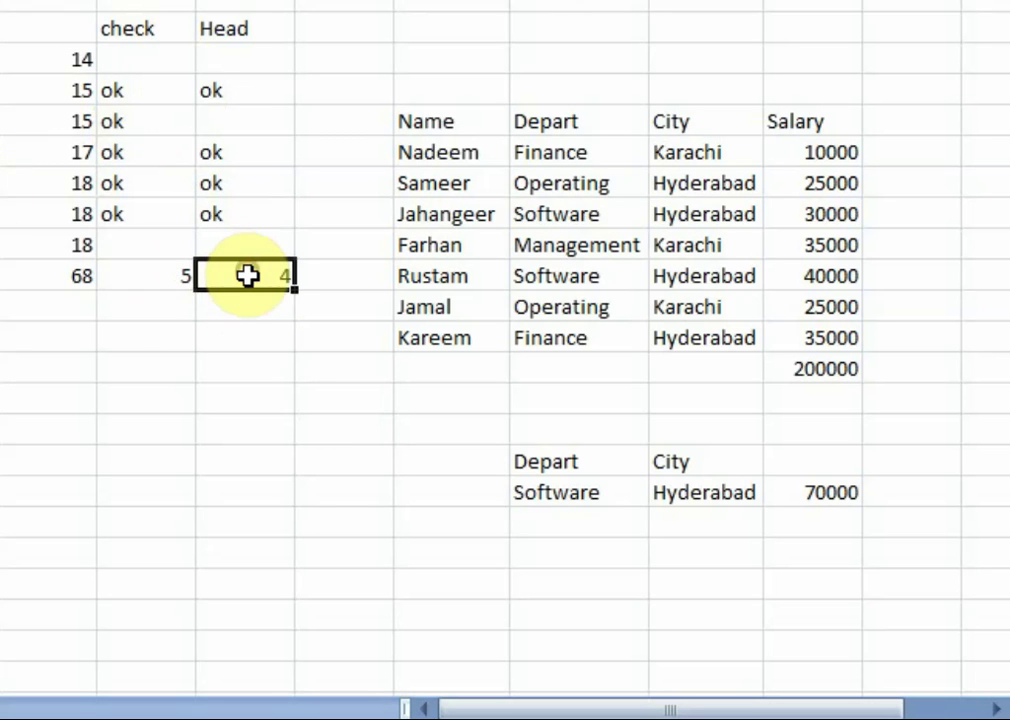
click(160, 274)
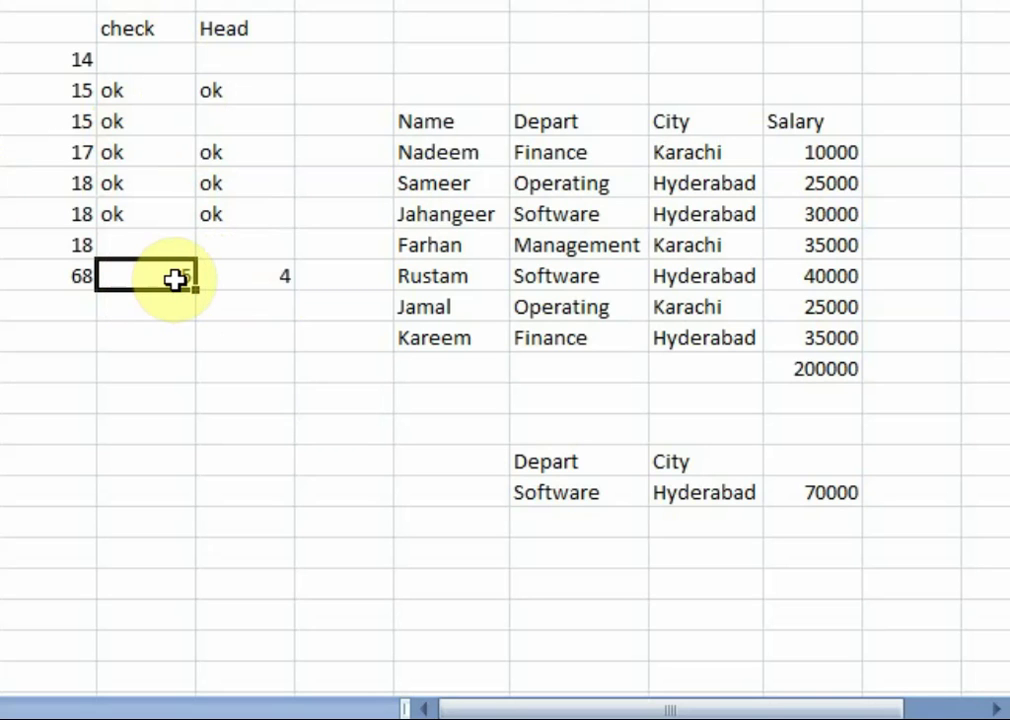
key(Right)
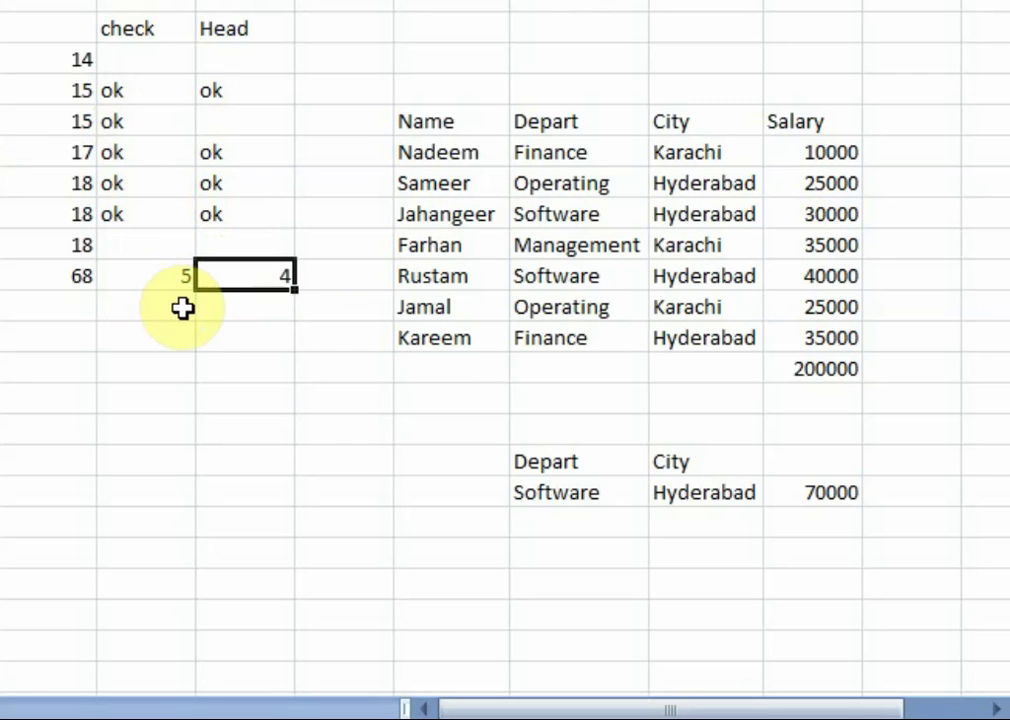
click(125, 307)
text(countif)
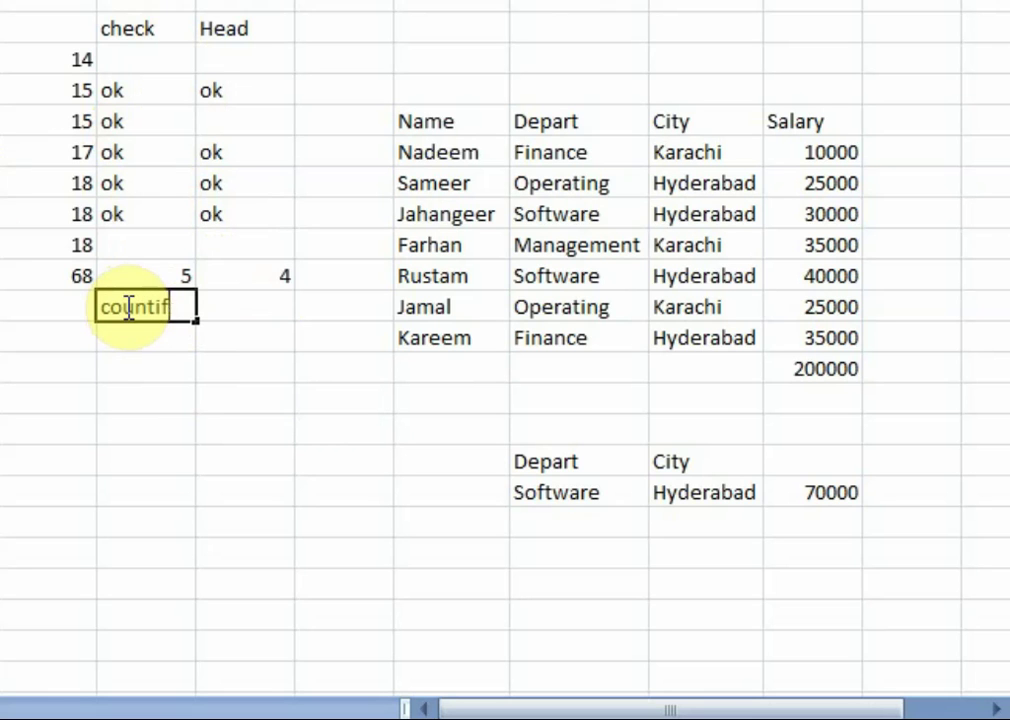
key(BackSpace)
key(BackSpace)
key(BackSpace)
key(BackSpace)
key(BackSpace)
key(BackSpace)
key(BackSpace)
In G28, count the rows marked ok in both the check and Head columns with =COUNTIFS(G20:G26,"ok",H20:H26,"ok").
text(=countif)
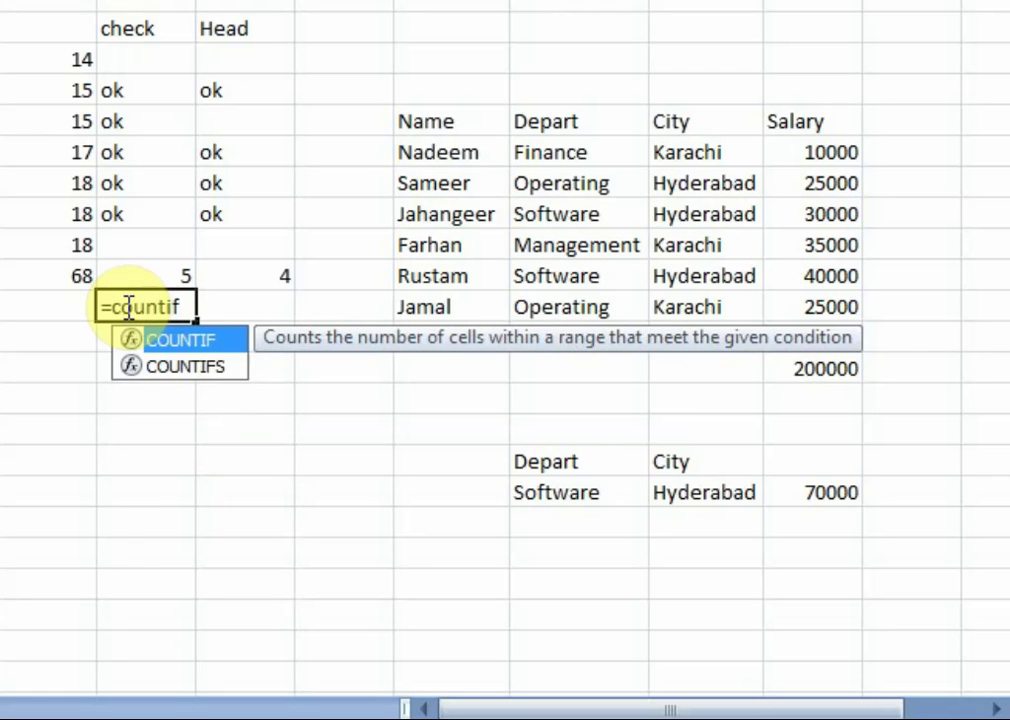
text(s()
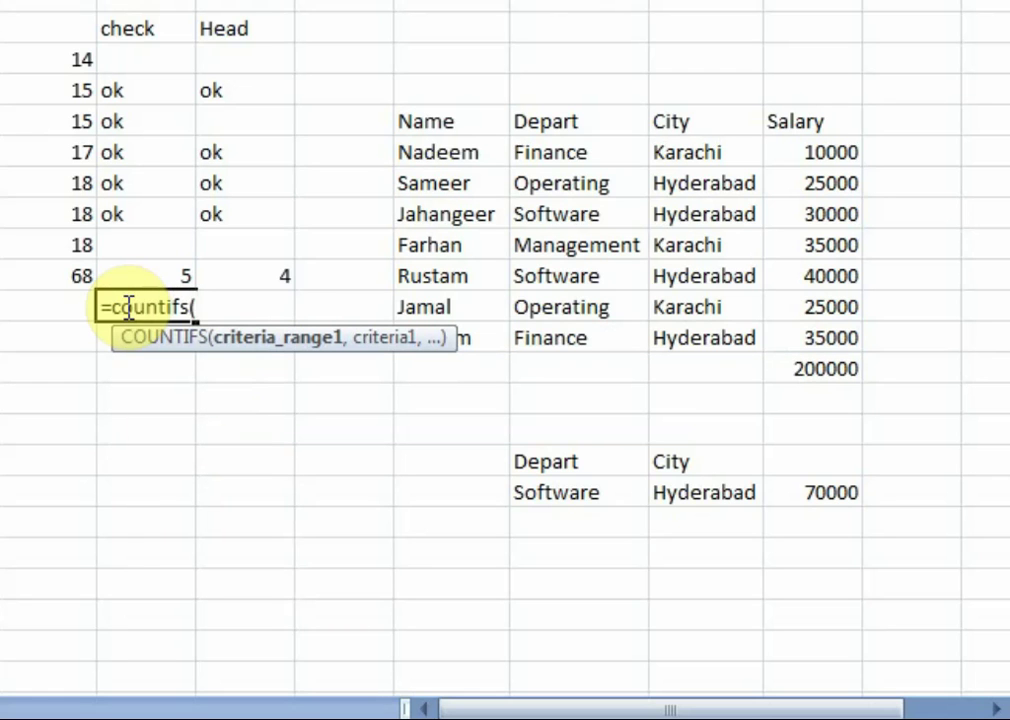
drag(133, 61, 140, 241)
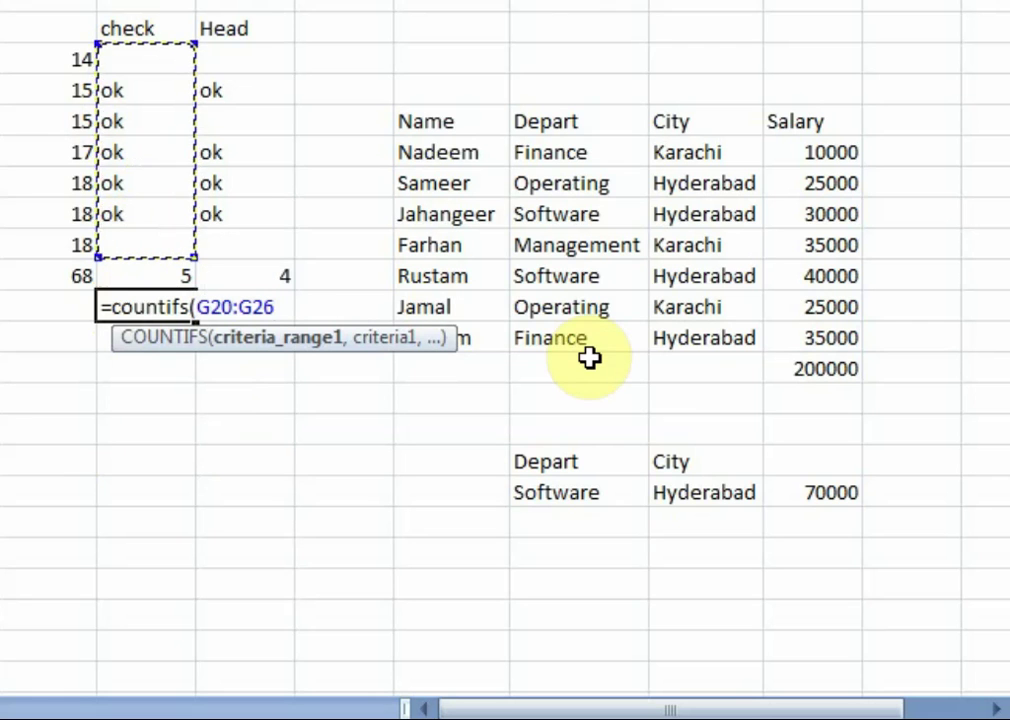
text(,)
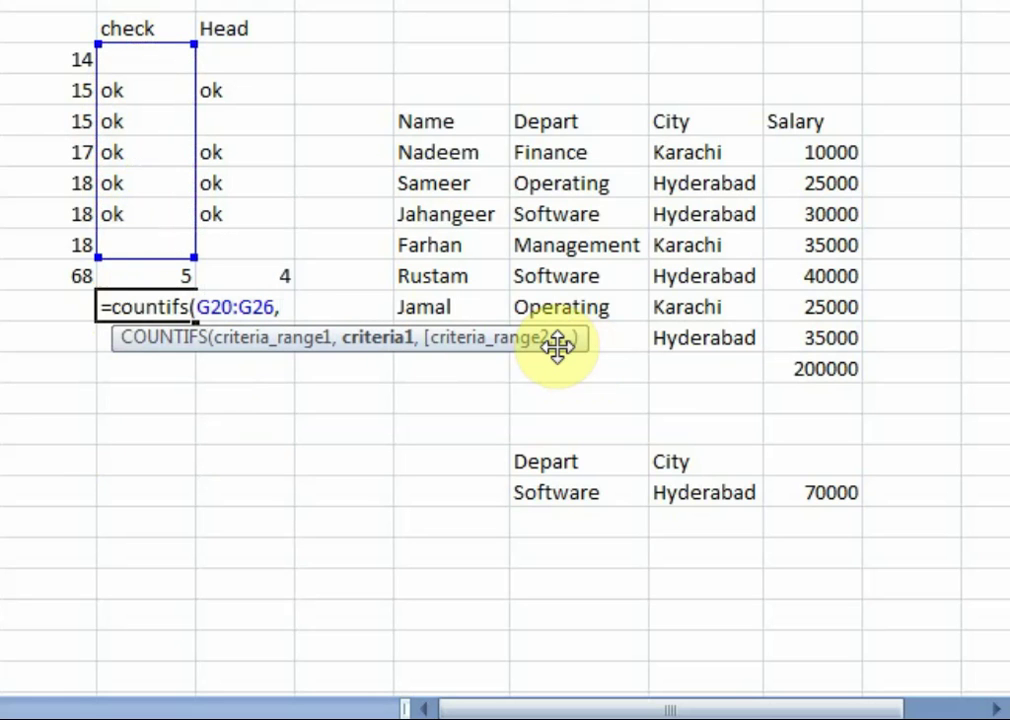
text("ok",)
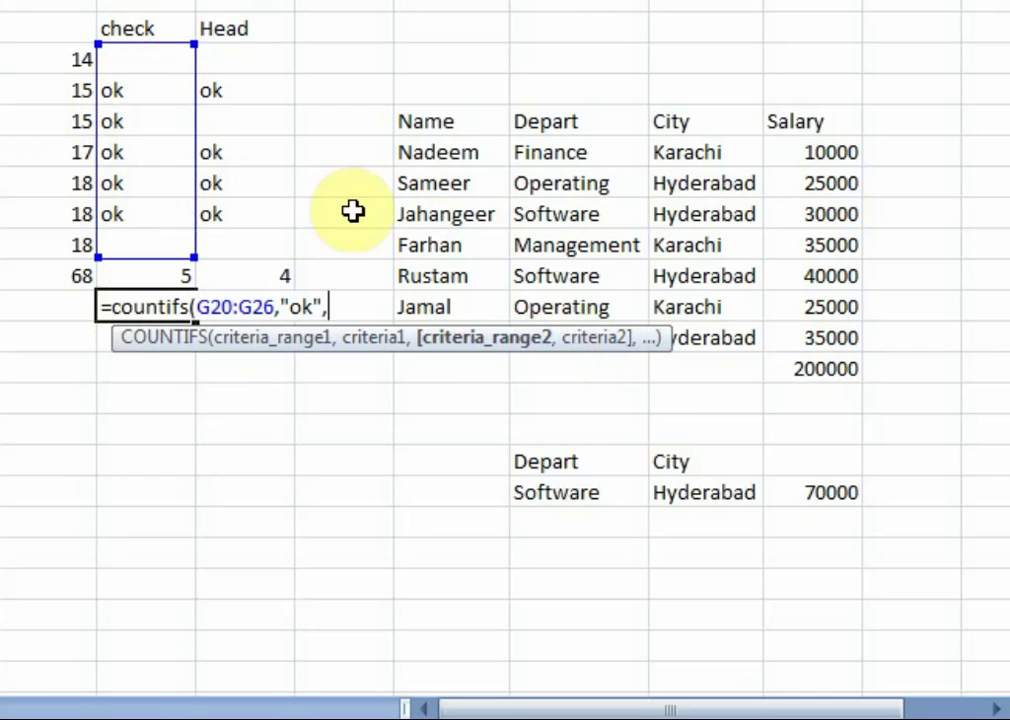
drag(234, 30, 231, 235)
text(,)
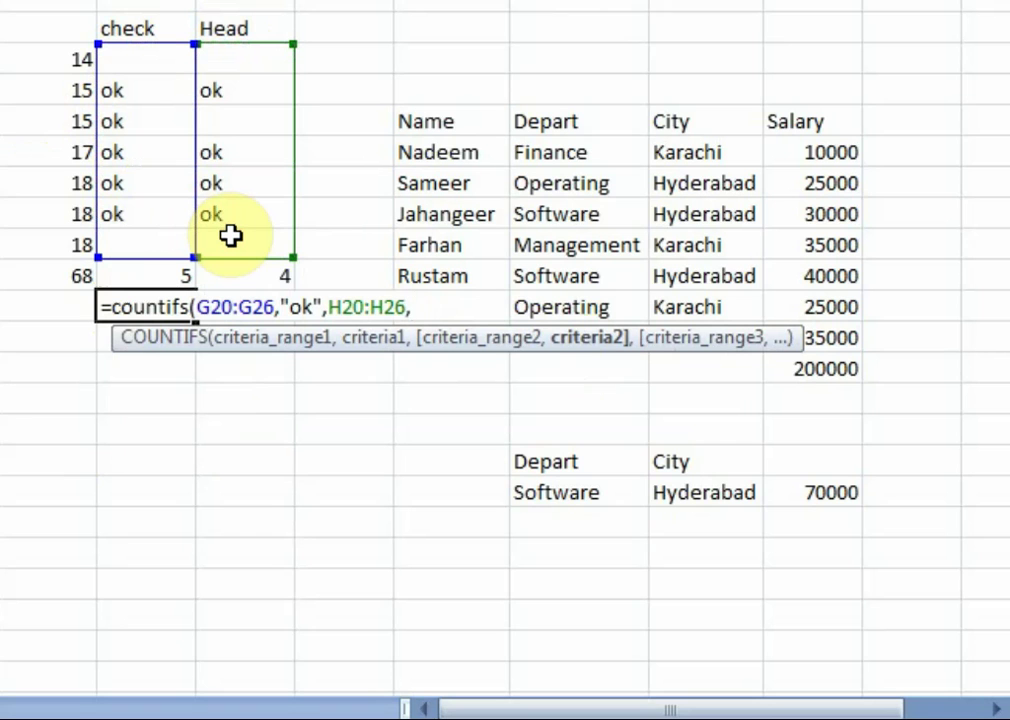
text("Ok)
key(BackSpace)
key(BackSpace)
text(ok)
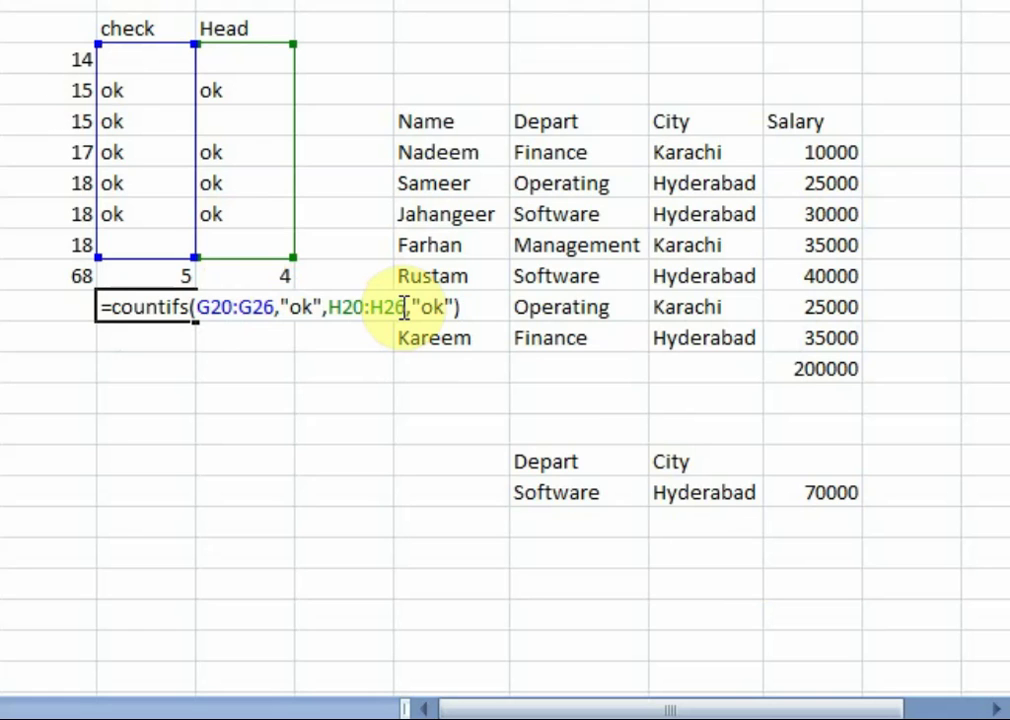
key(Return)
key(Up)
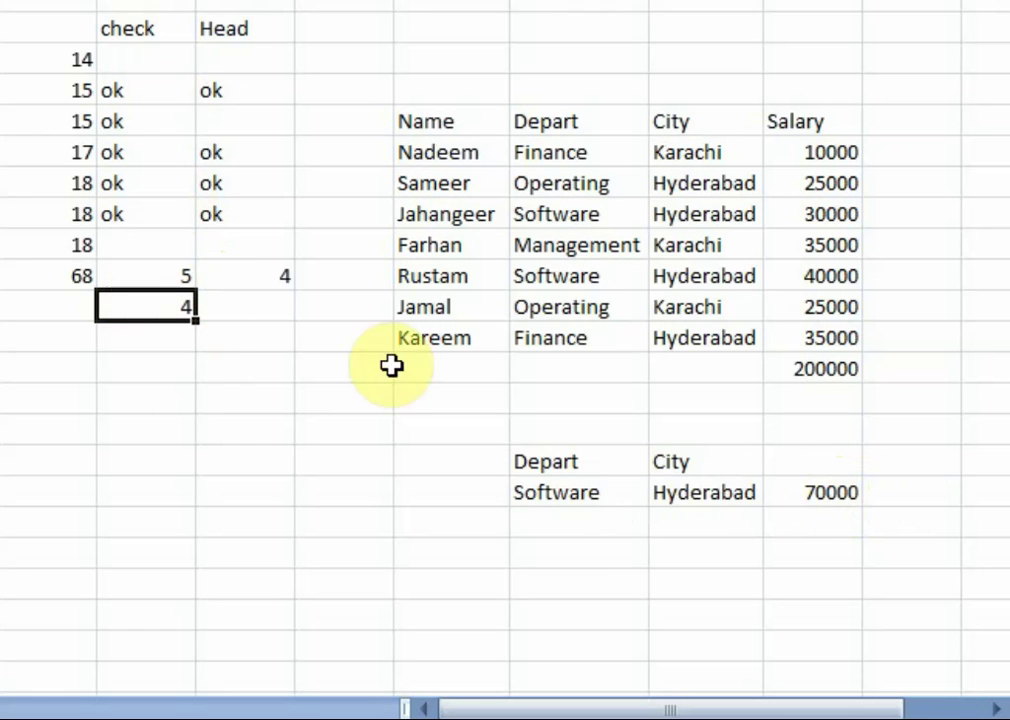
In M35, below the SUMIFS result, enter =COUNTIFS(K23:K29,K35,L23:L29,L35) to count employees by department and city.
click(806, 494)
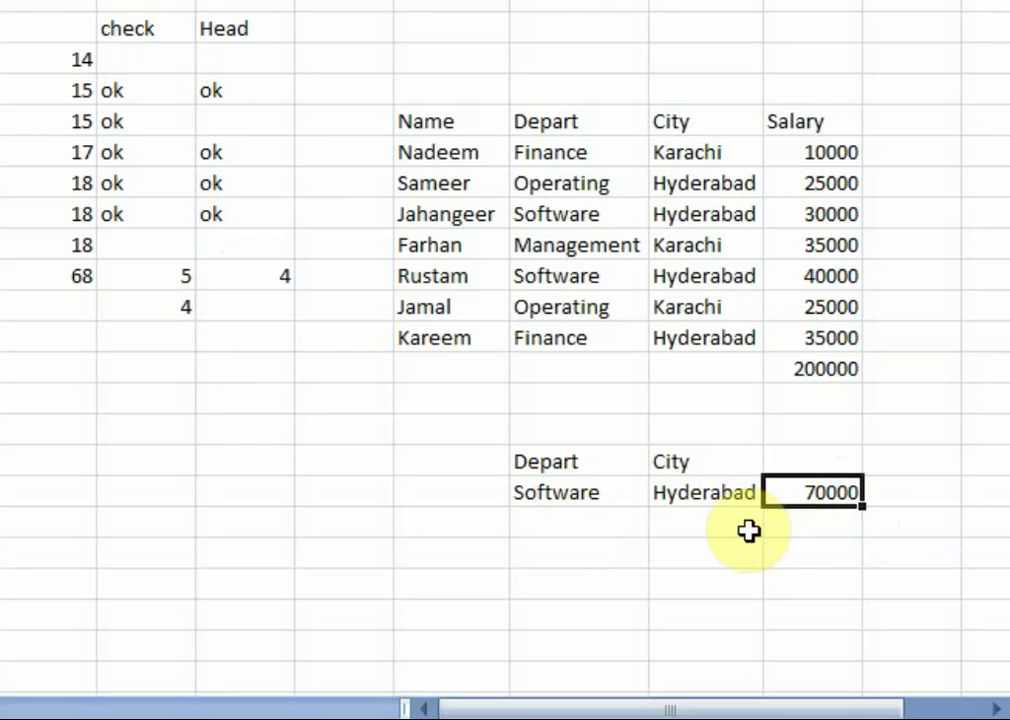
click(790, 521)
text(=)
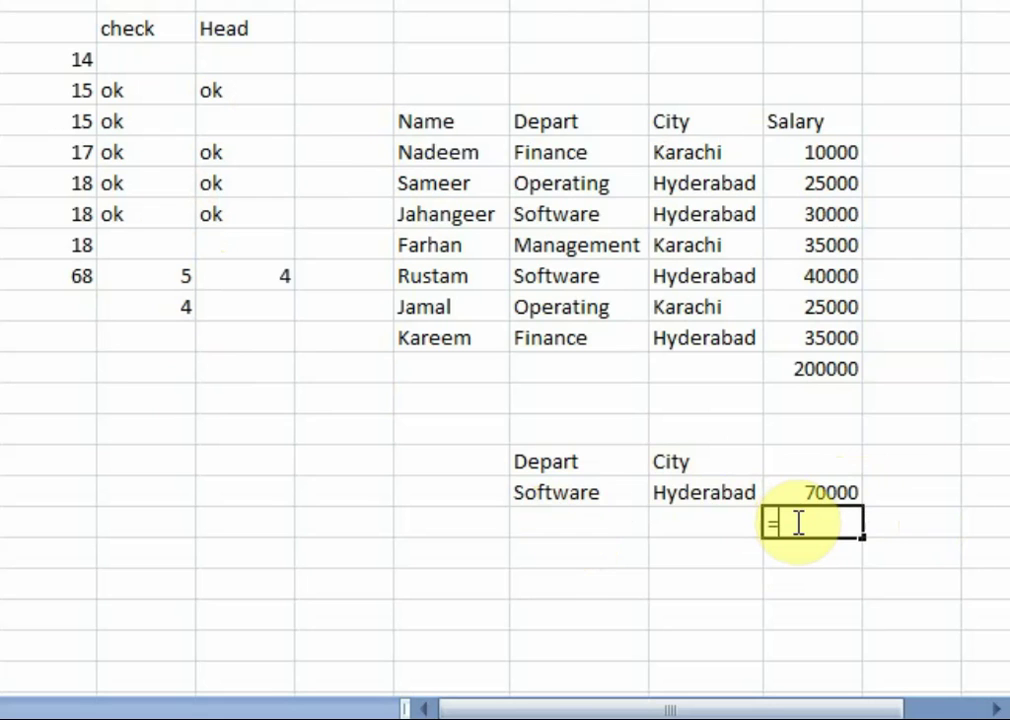
text(countifs)
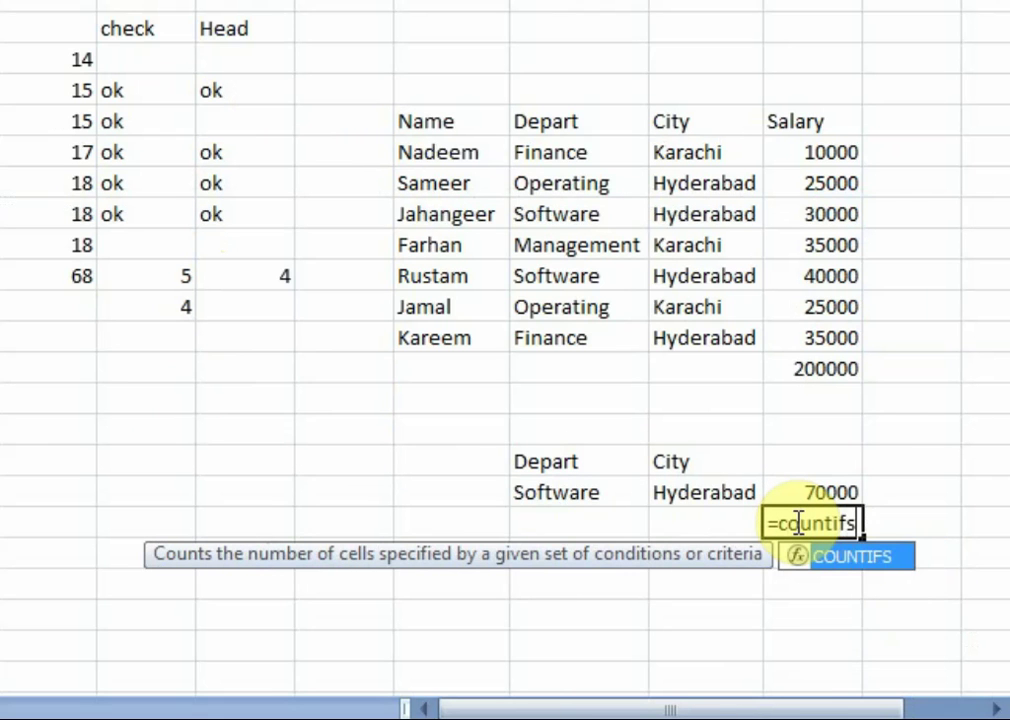
text(()
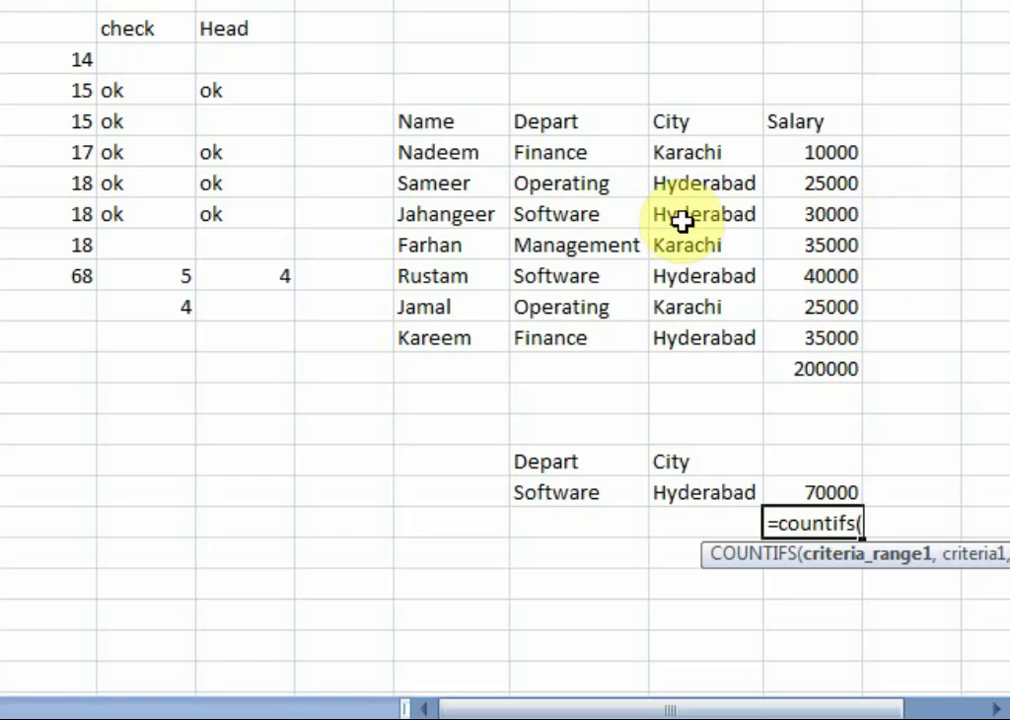
drag(557, 152, 559, 326)
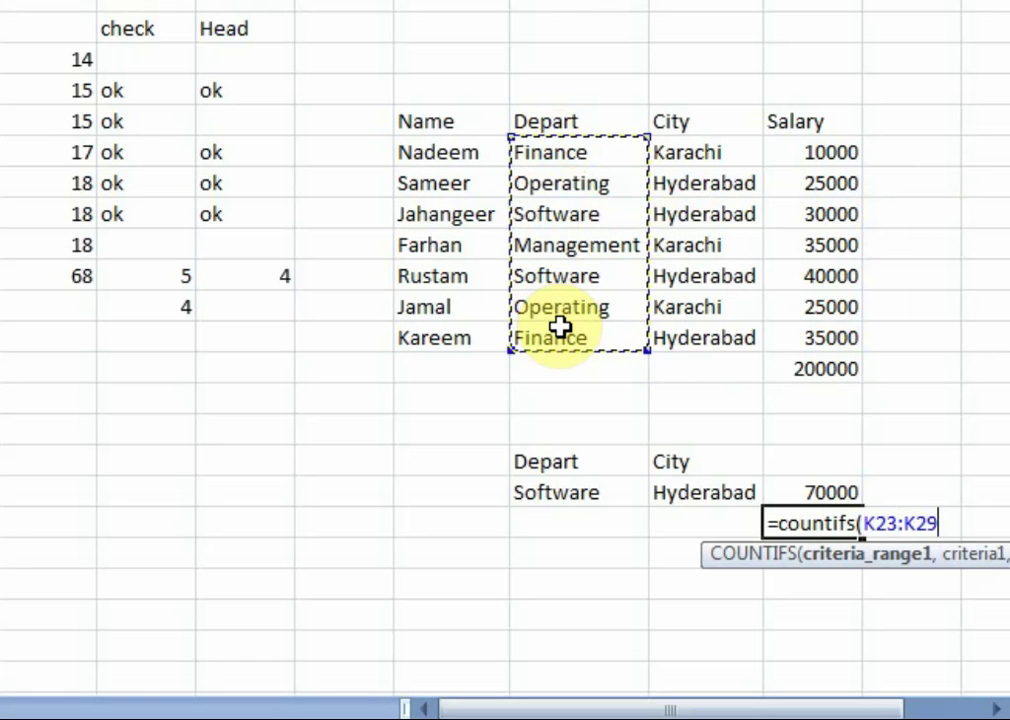
text(,)
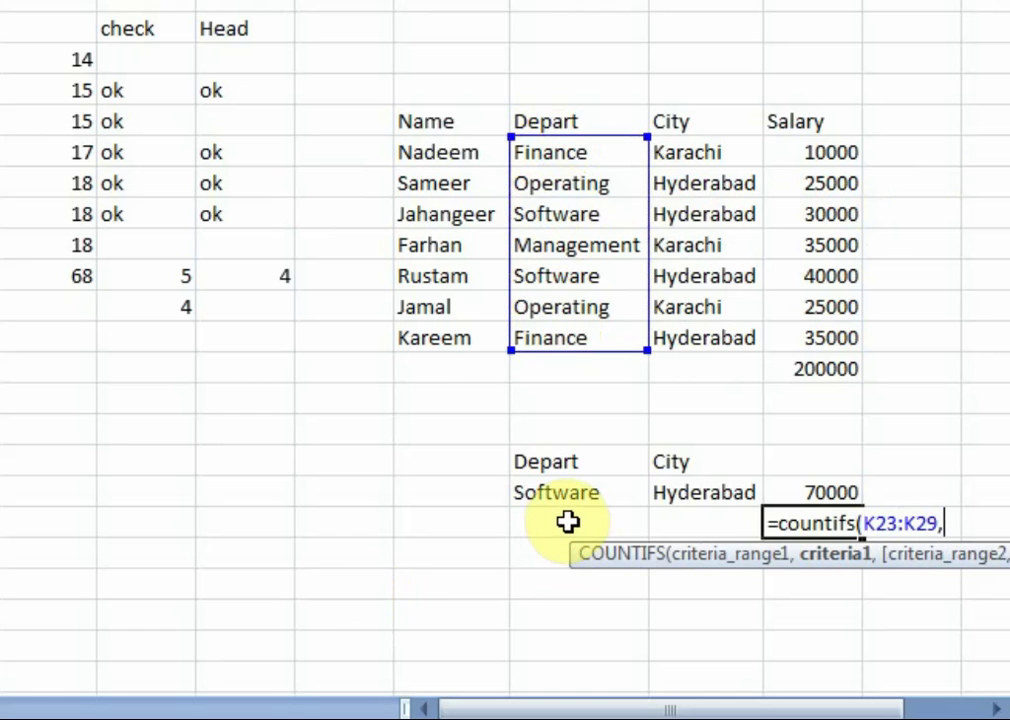
click(566, 522)
text(,)
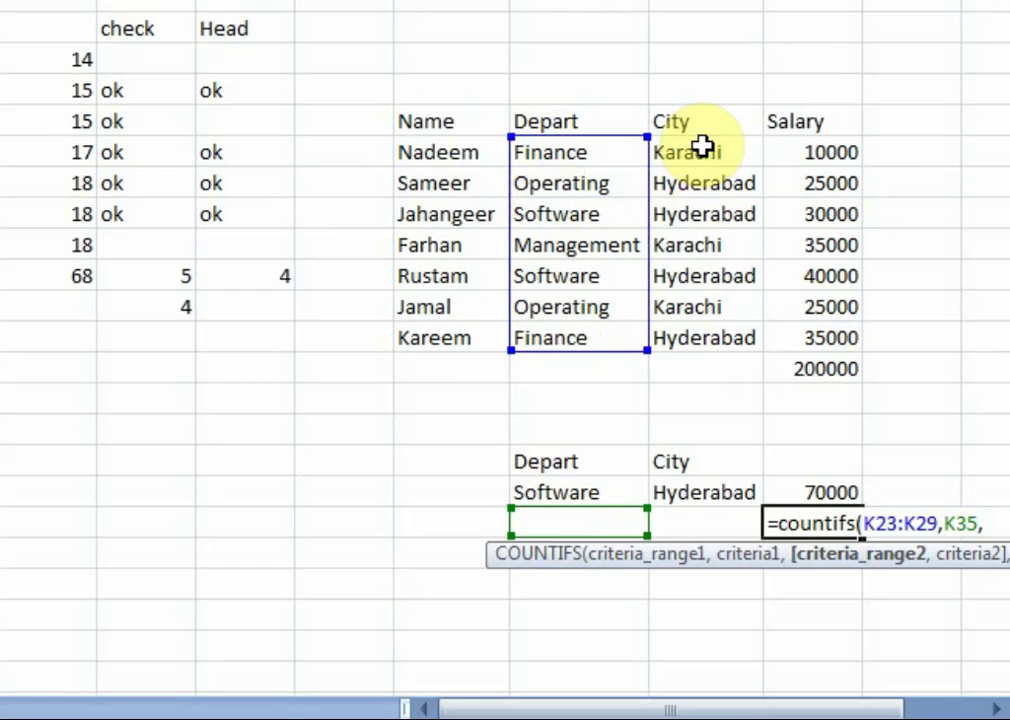
drag(703, 166, 703, 327)
text(,)
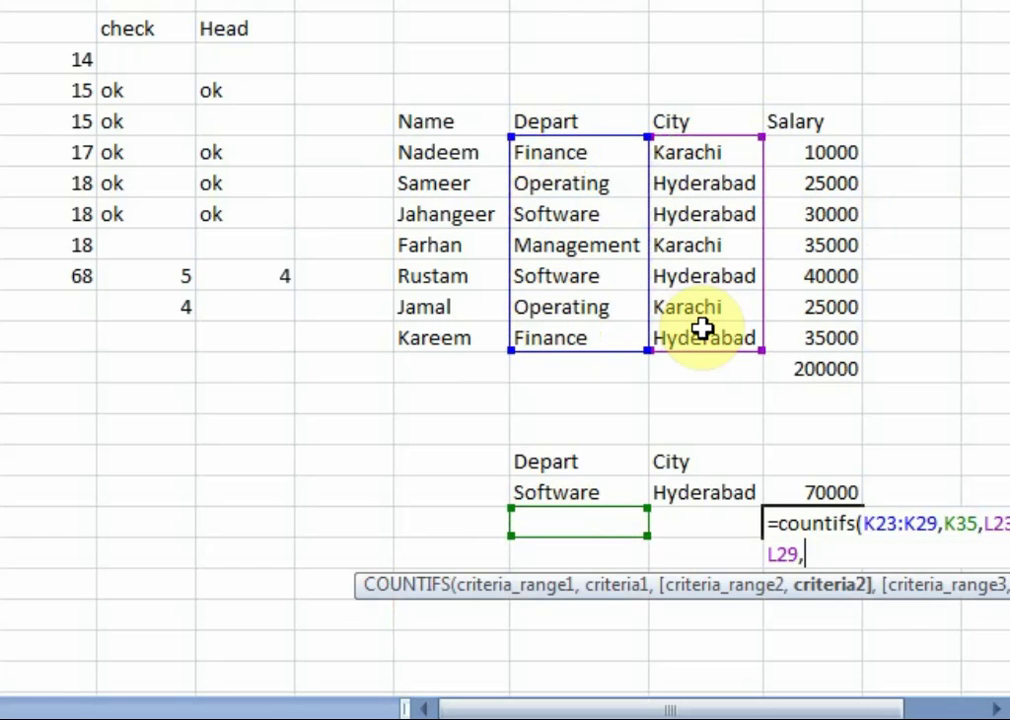
click(738, 528)
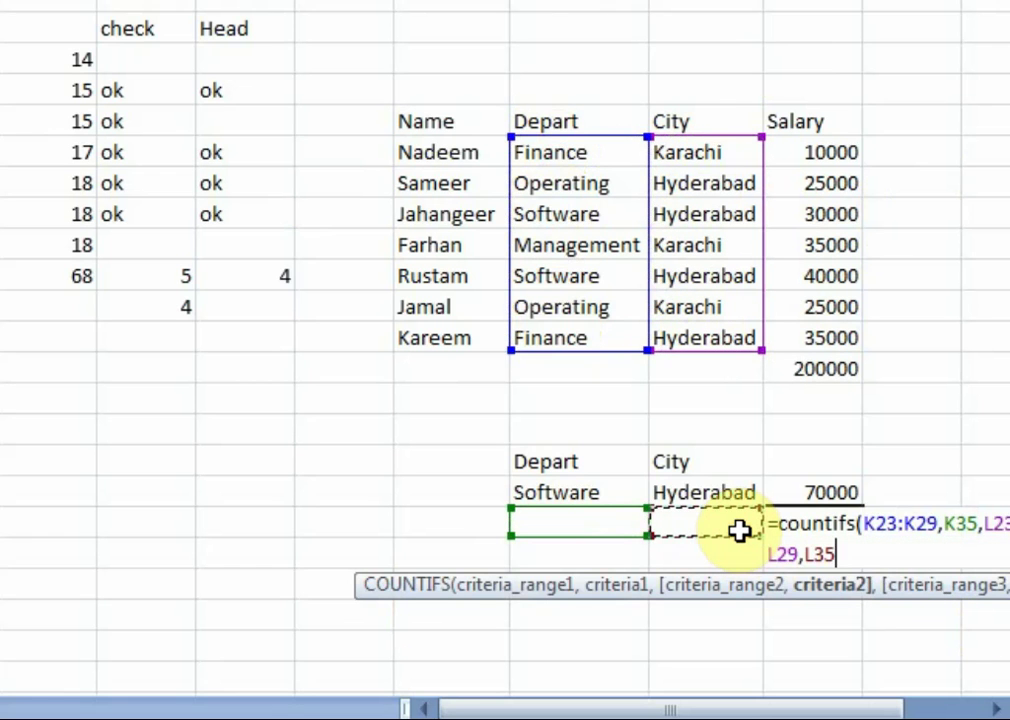
text())
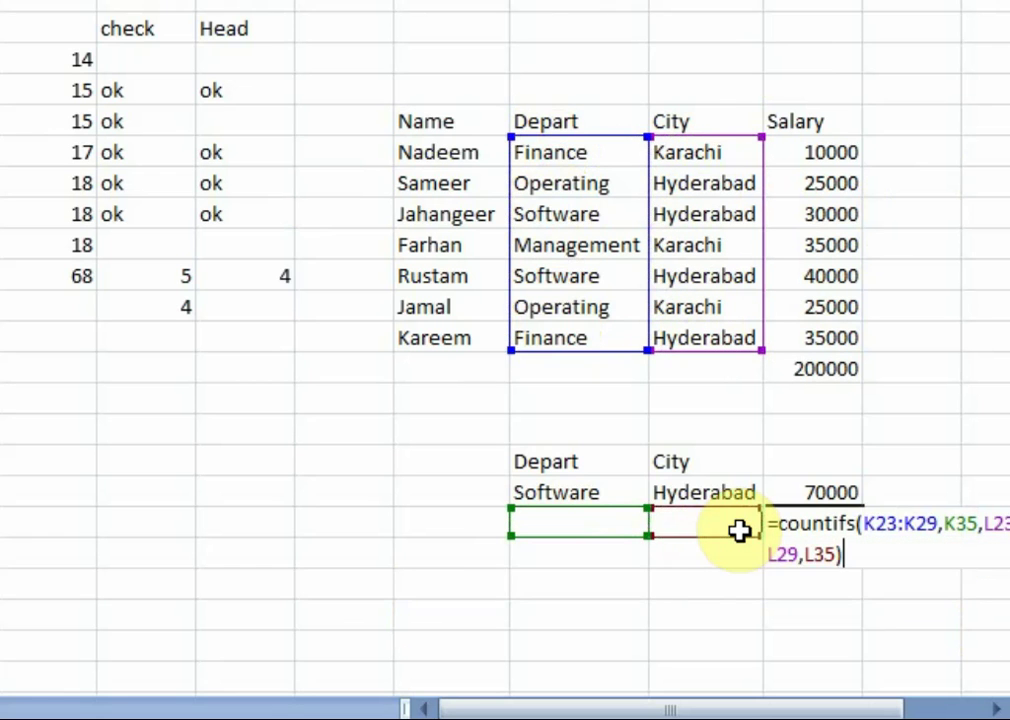
key(Return)
Set the COUNTIFS criteria to "Software" in K35 and "Hyderabad" in L35.
key(Up)
key(Left)
key(Left)
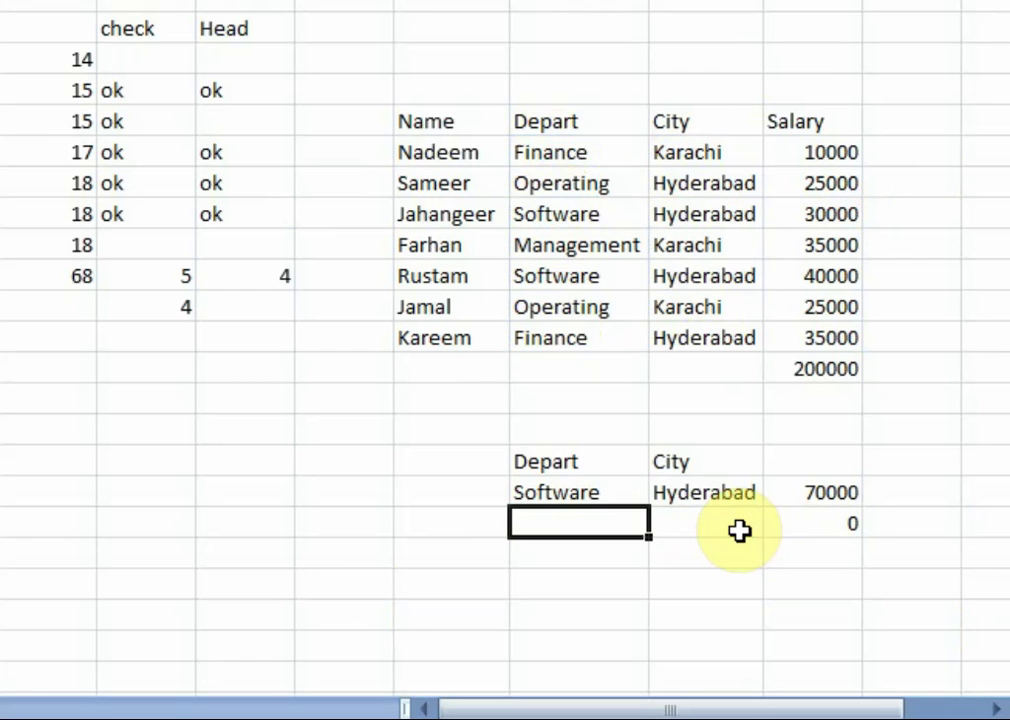
text(s)
key(Tab)
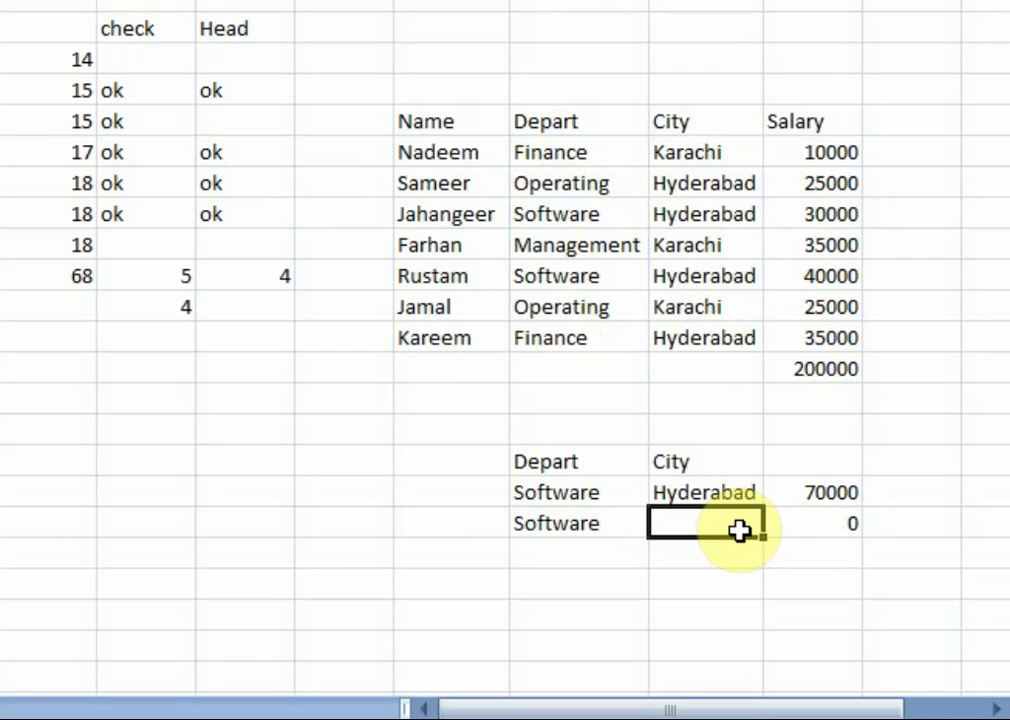
text(H)
key(Left)
key(Right)
key(Right)
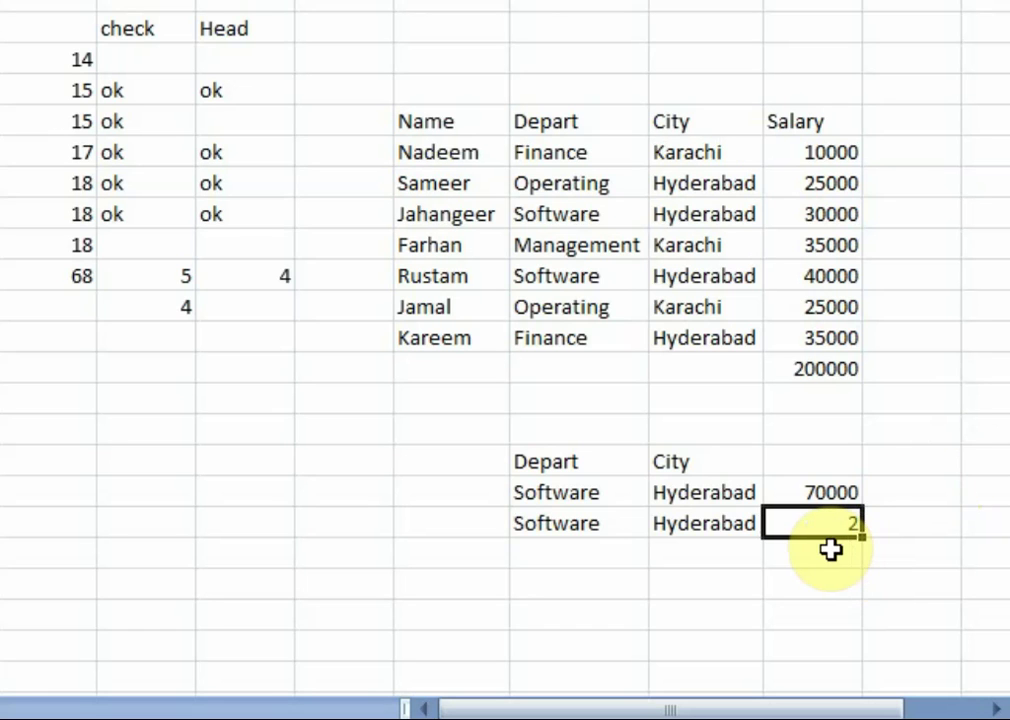
click(593, 520)
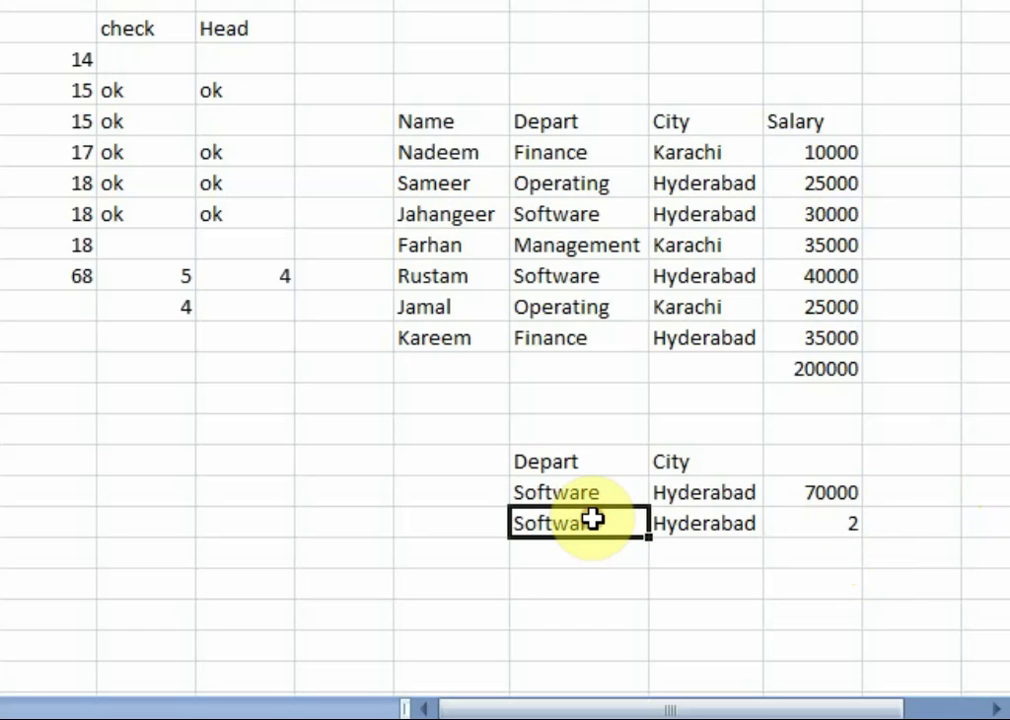
Change the COUNTIFS criteria to "Management" in K35 and "Karachi" in L35.
text(Manage)
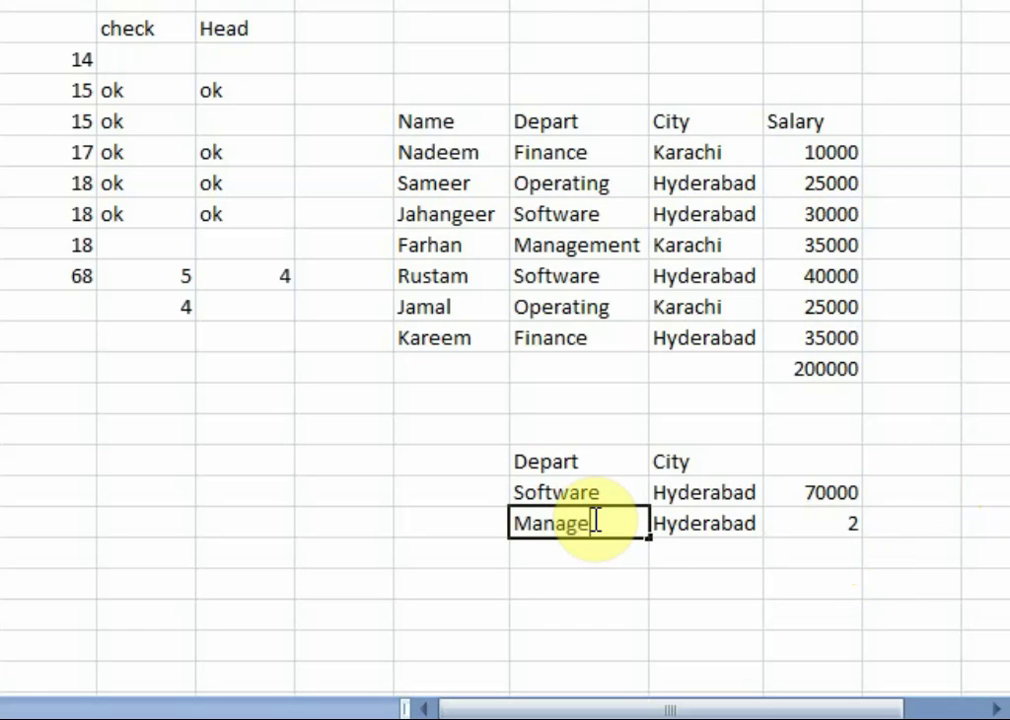
text(ment)
key(Tab)
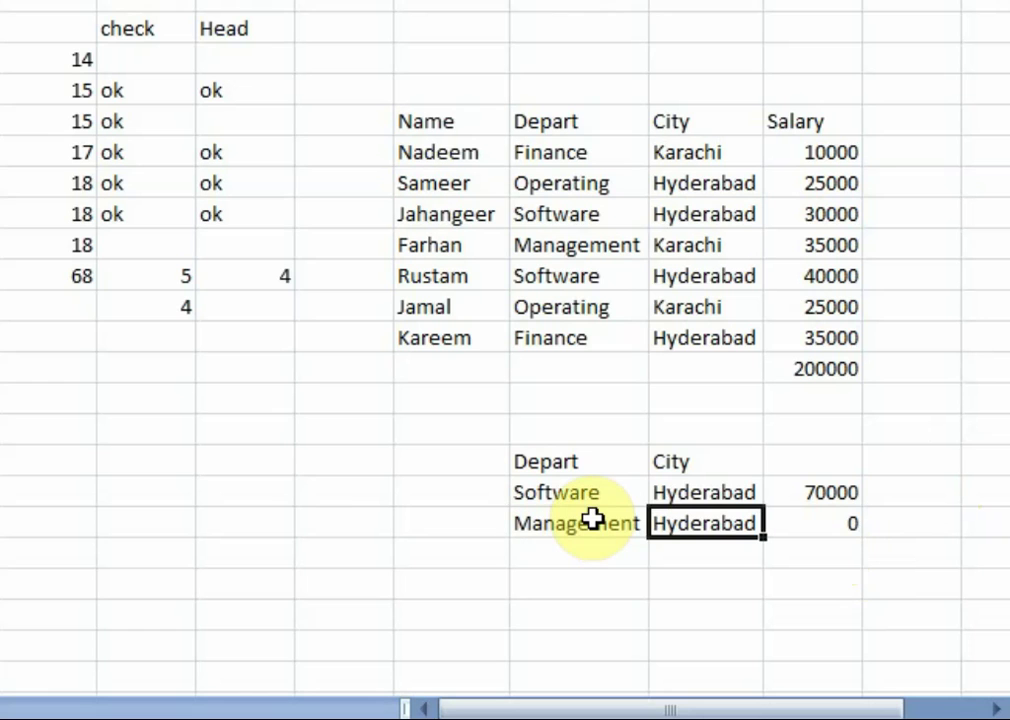
text(Karah)
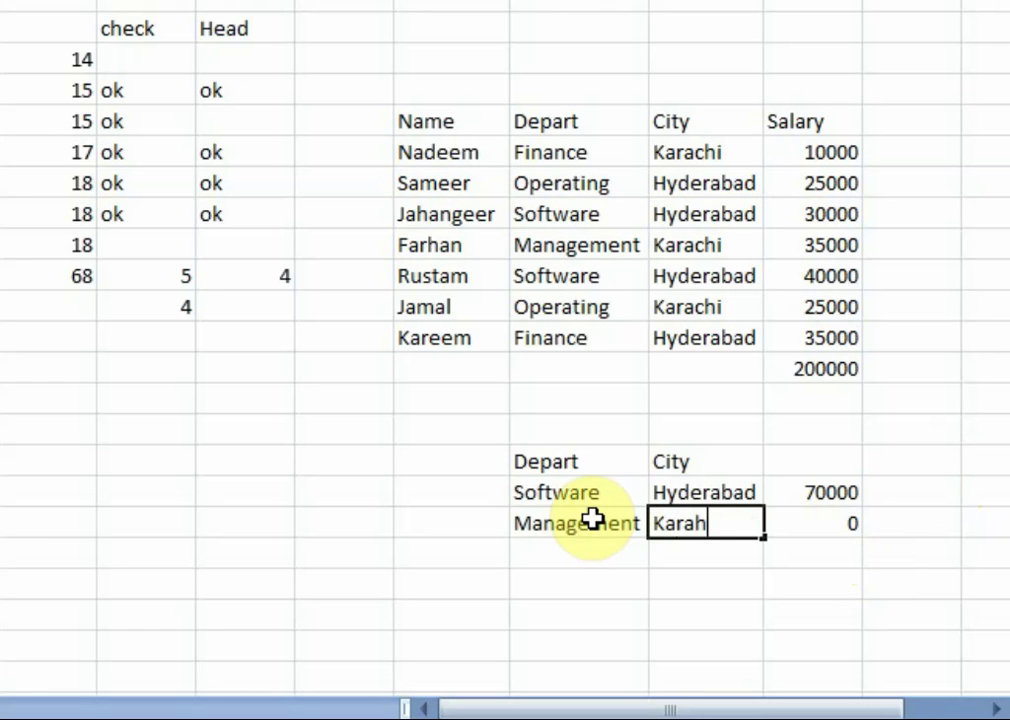
key(BackSpace)
text(chi)
key(Tab)
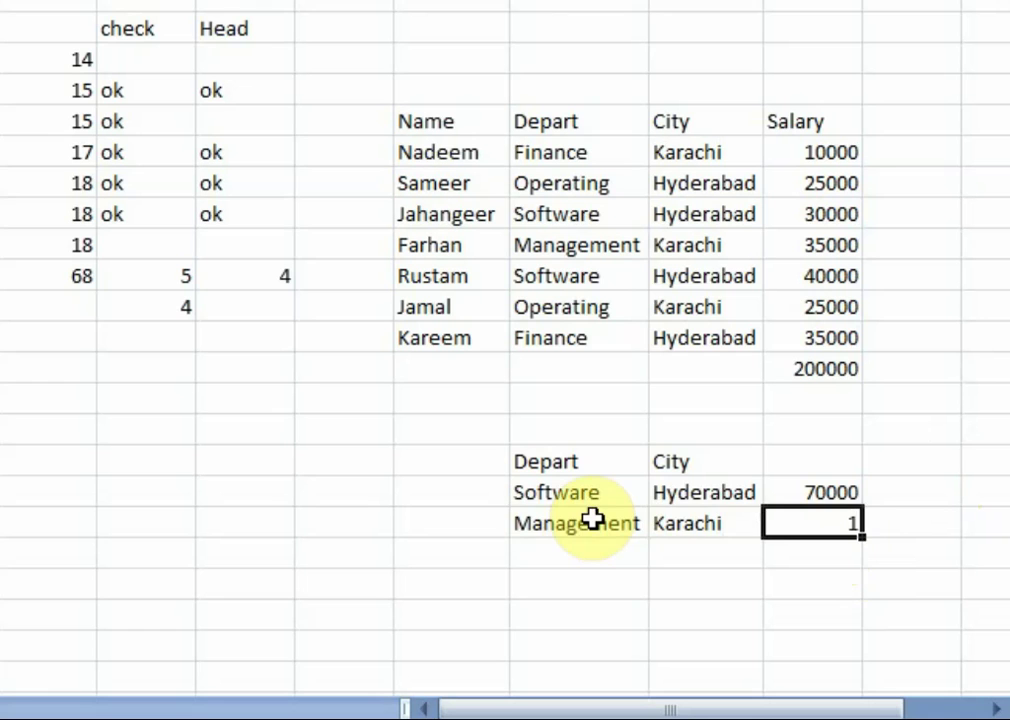
Change the COUNTIFS criteria to "Finance" in K35 and "Hyderabad" in L35.
click(594, 518)
text(Finance)
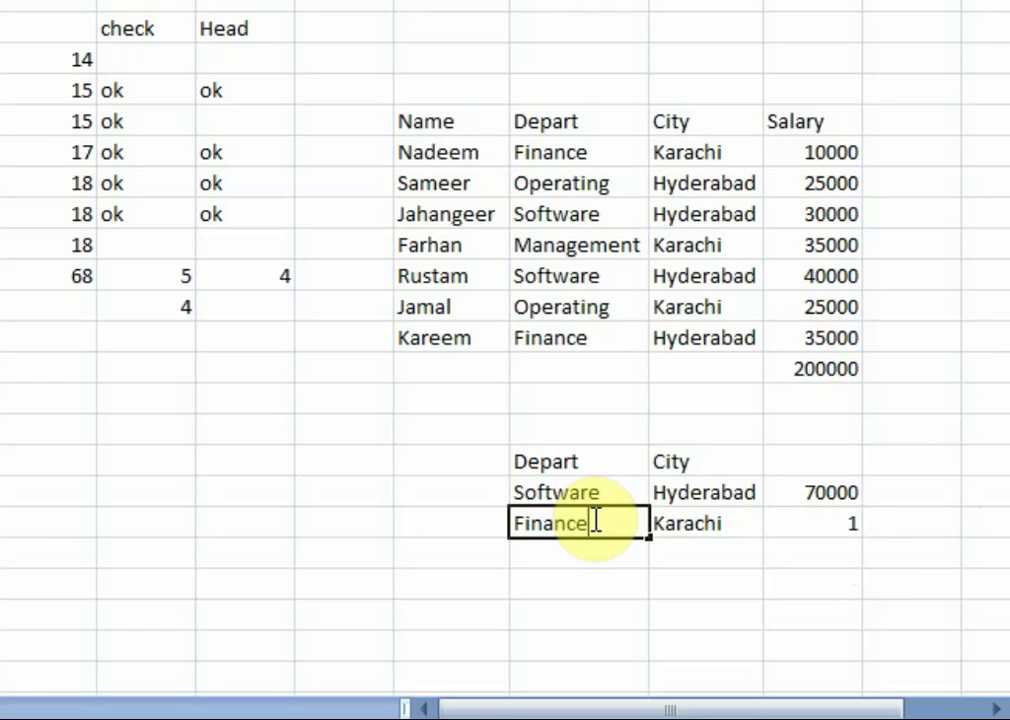
key(Tab)
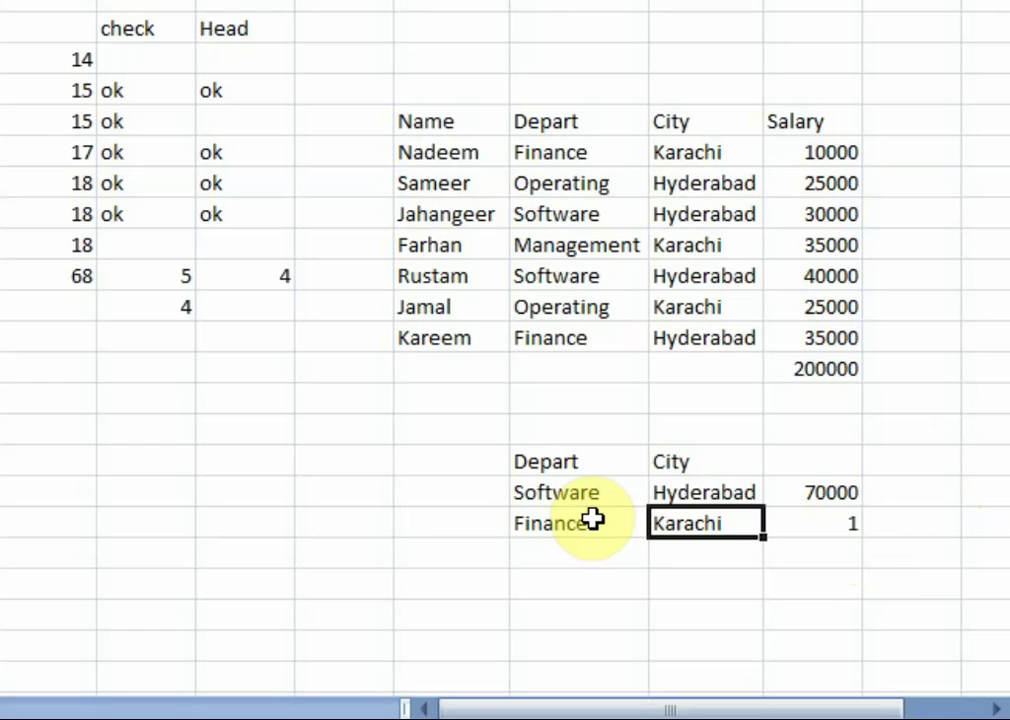
text(Hyderabad)
key(Tab)
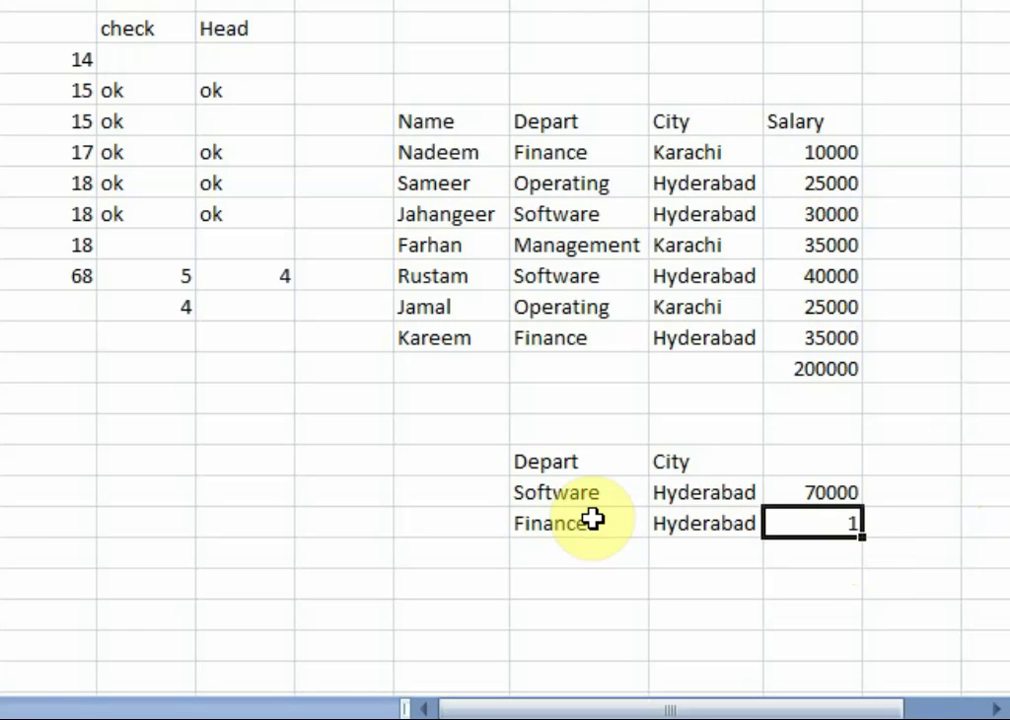
key(Left)
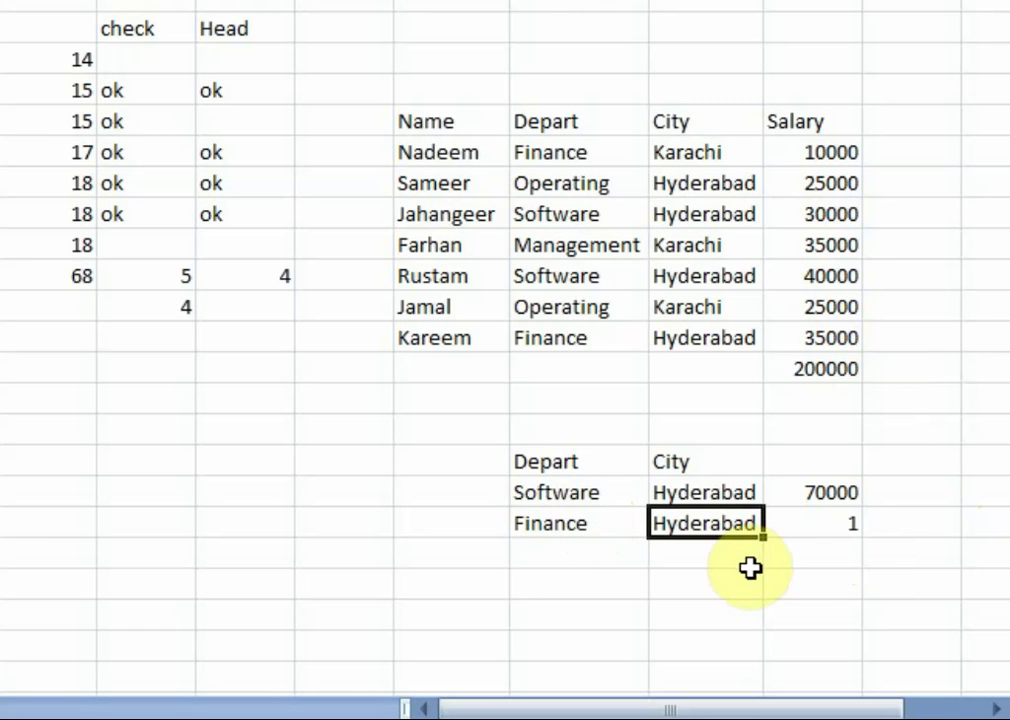
click(806, 550)
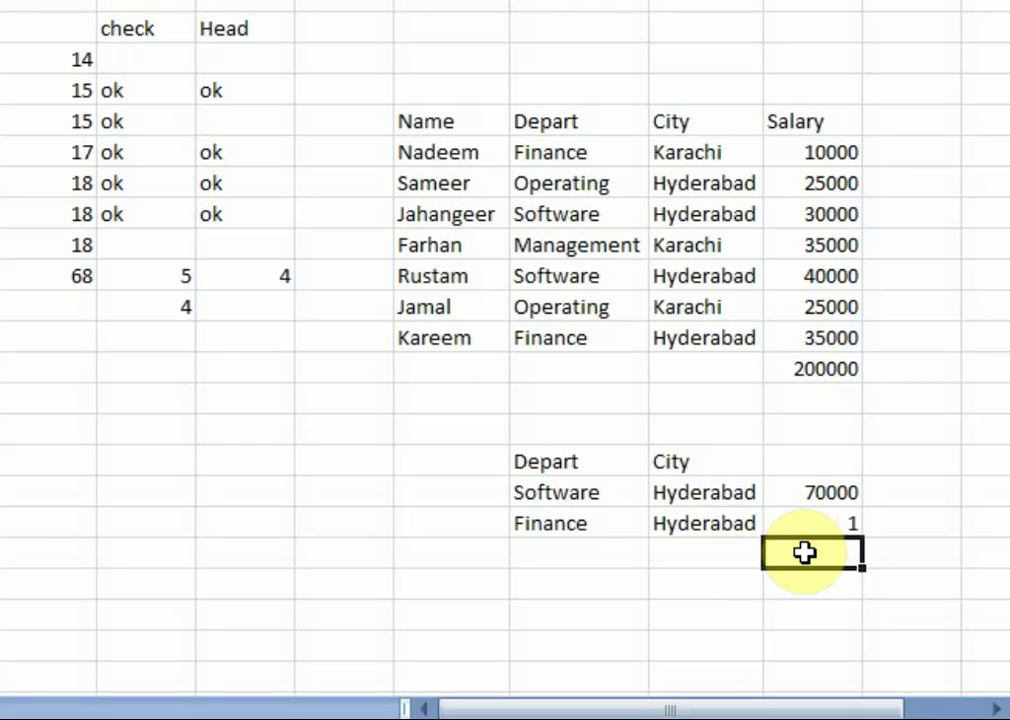